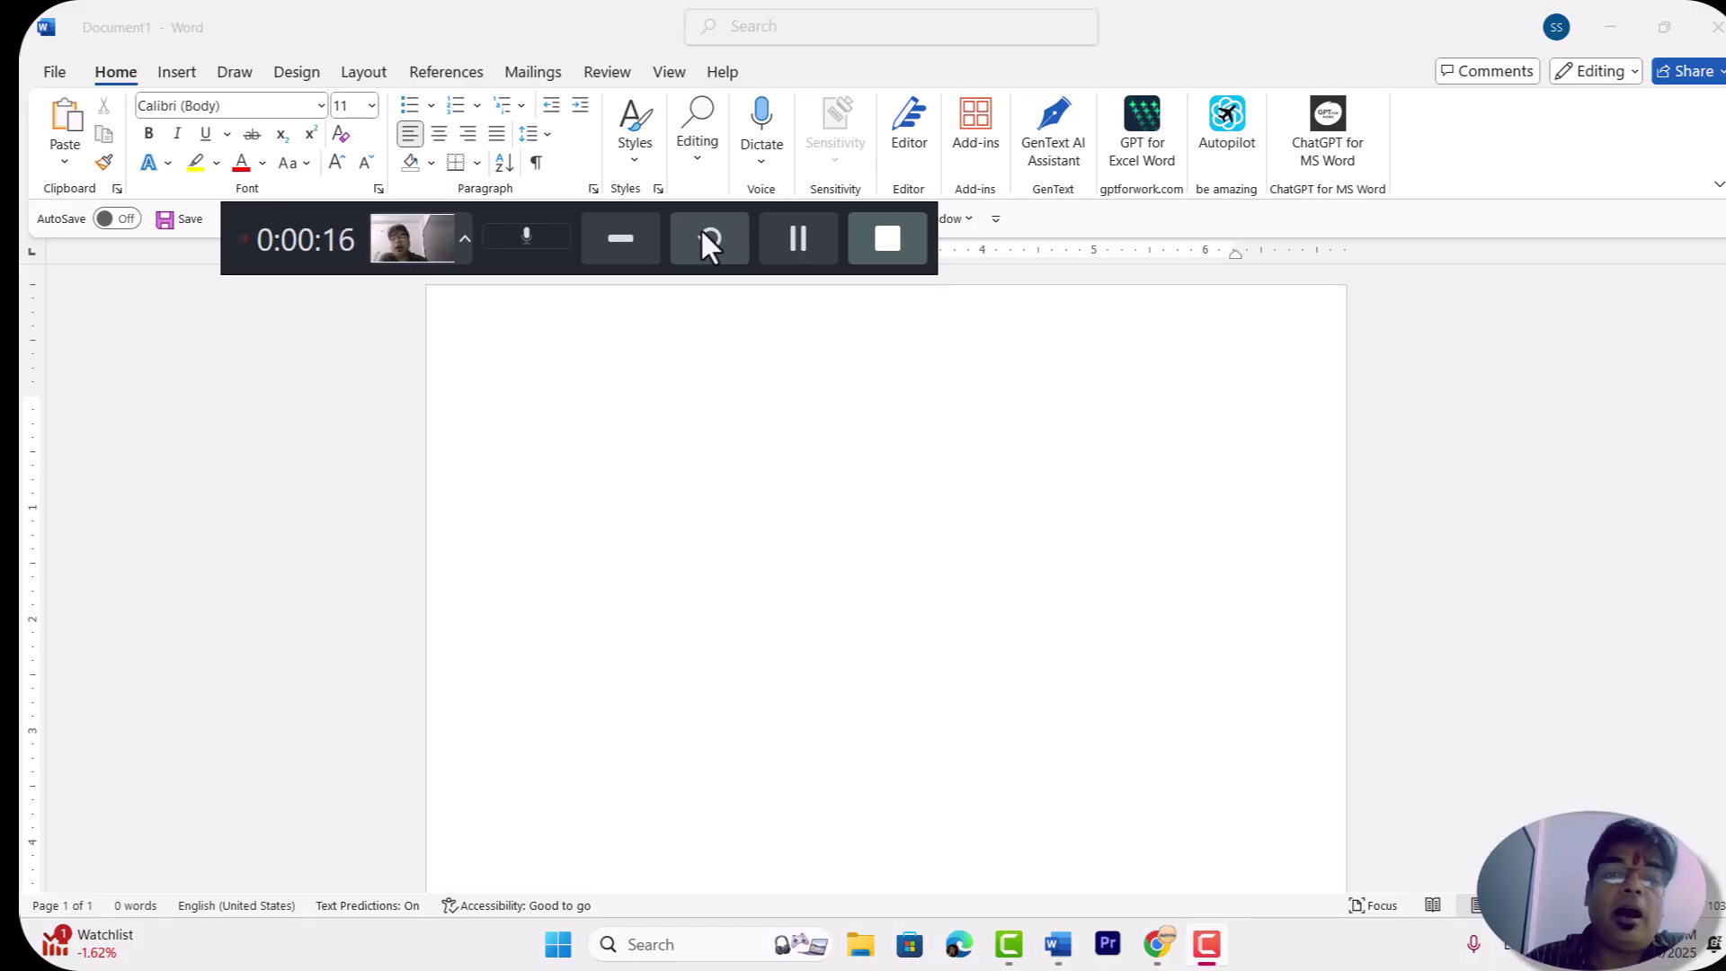
# Step: Enter and leave the page header, then insert five sample paragraphs with =rand()
pyautogui.click(621, 239)
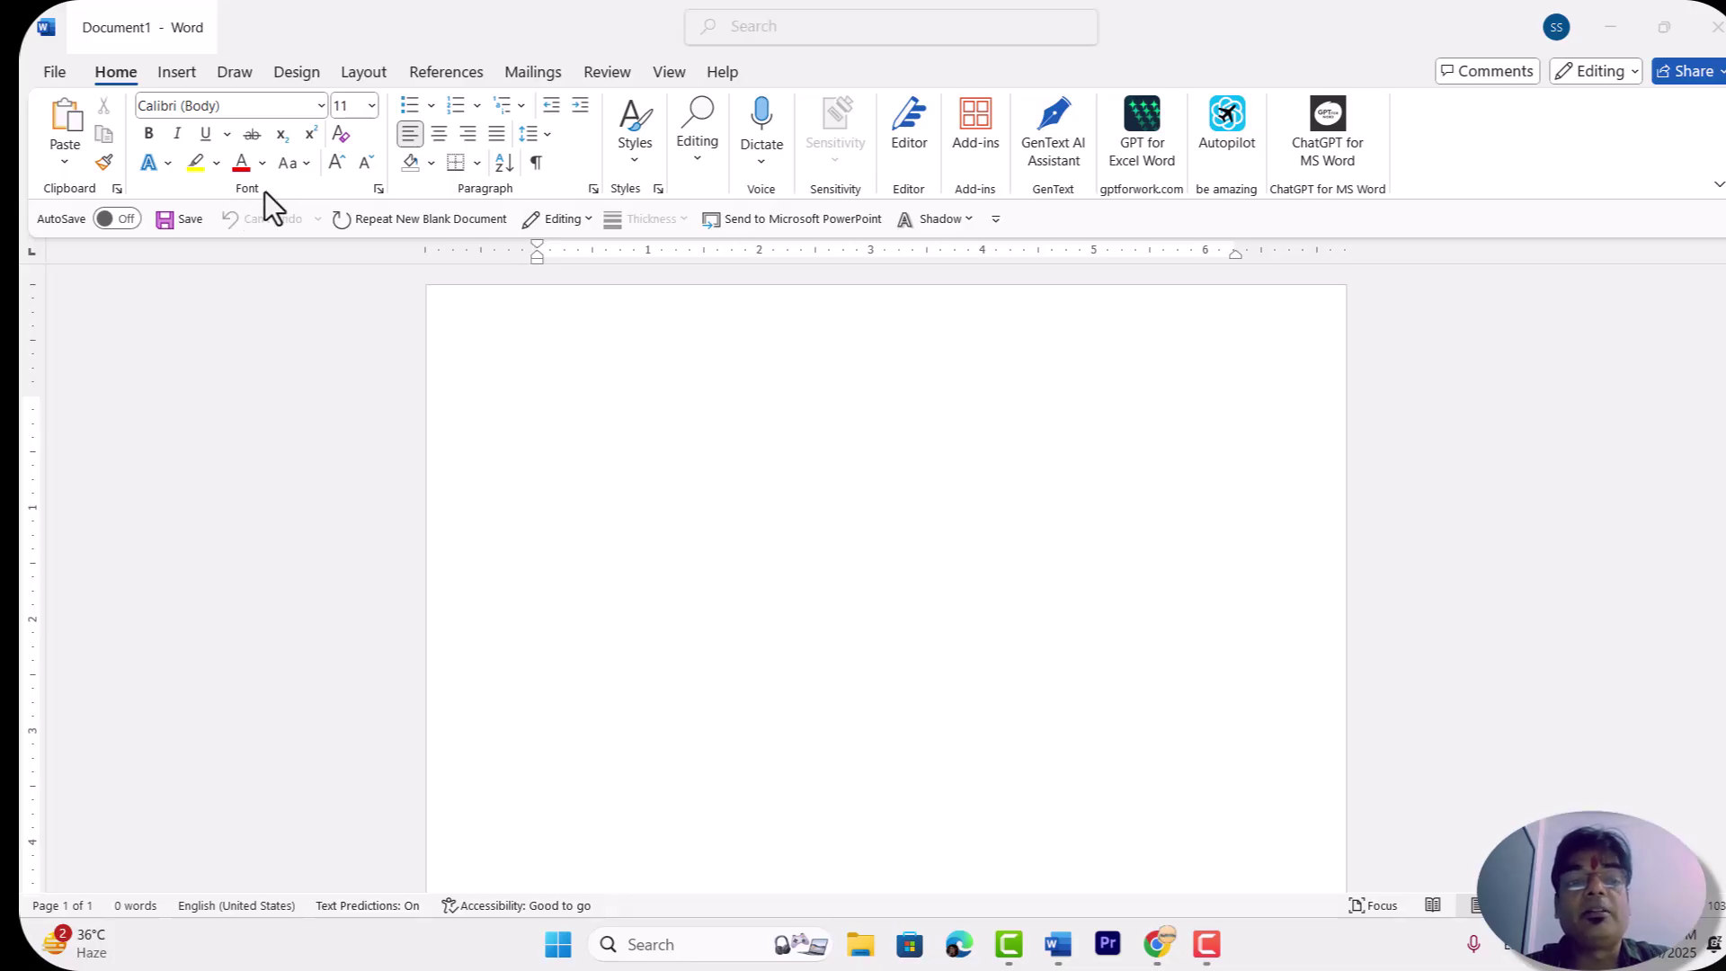
pyautogui.doubleClick(500, 352)
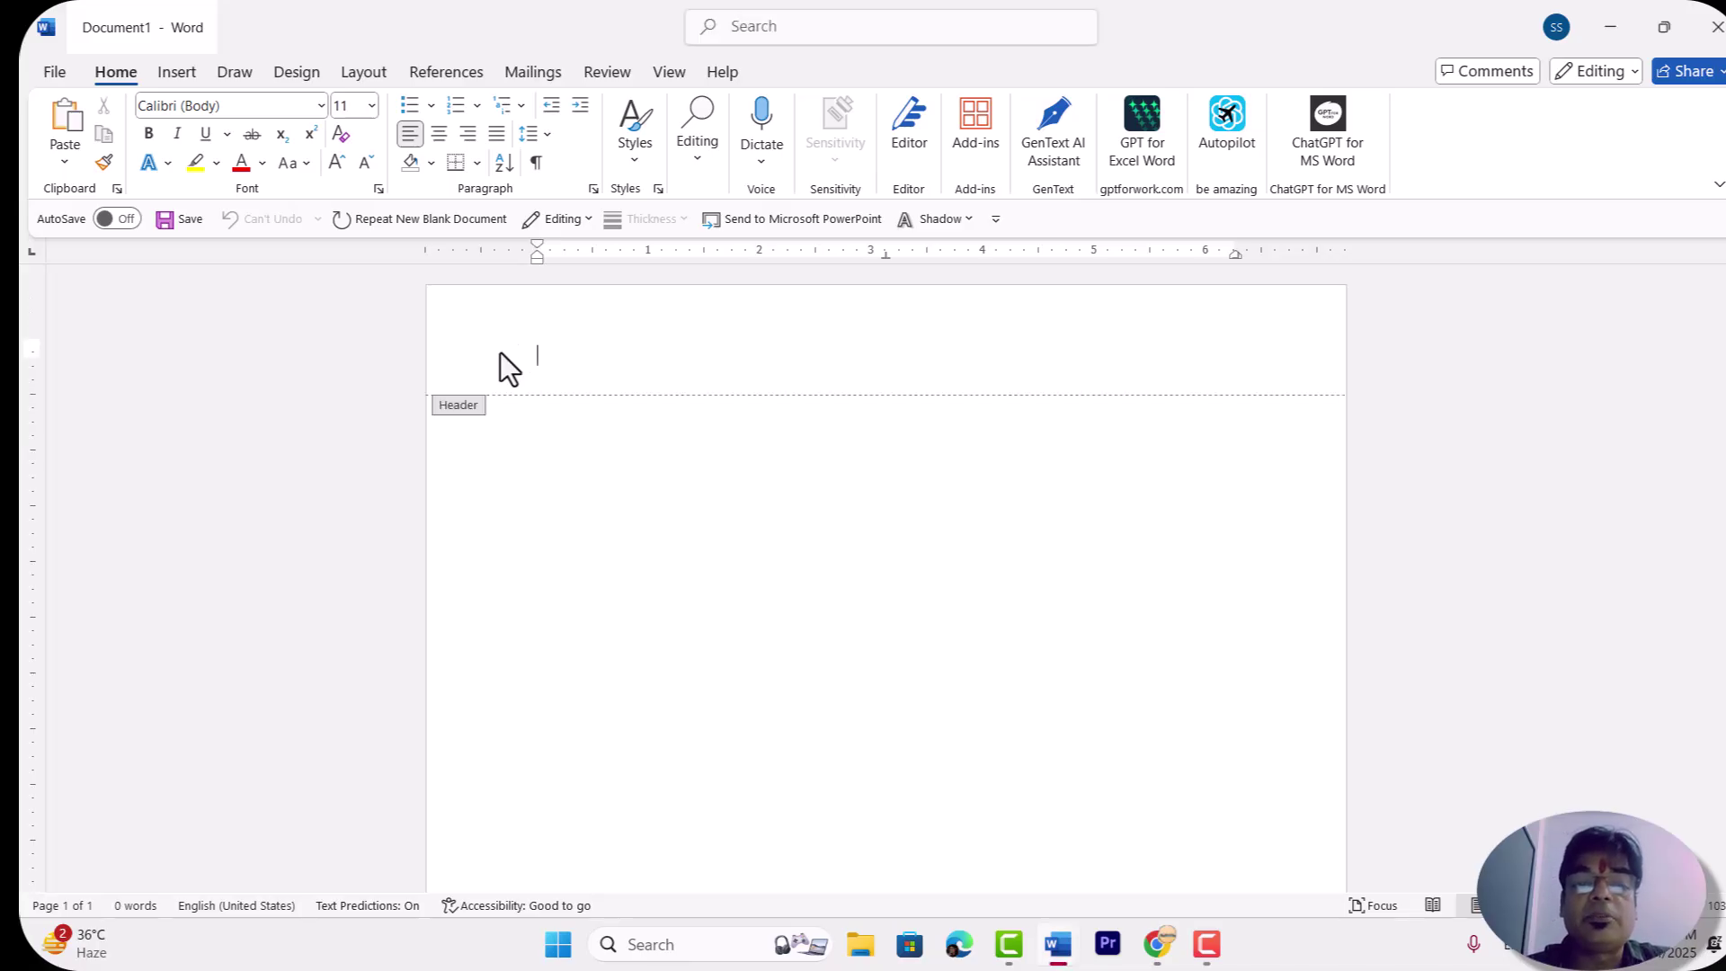
pyautogui.doubleClick(532, 413)
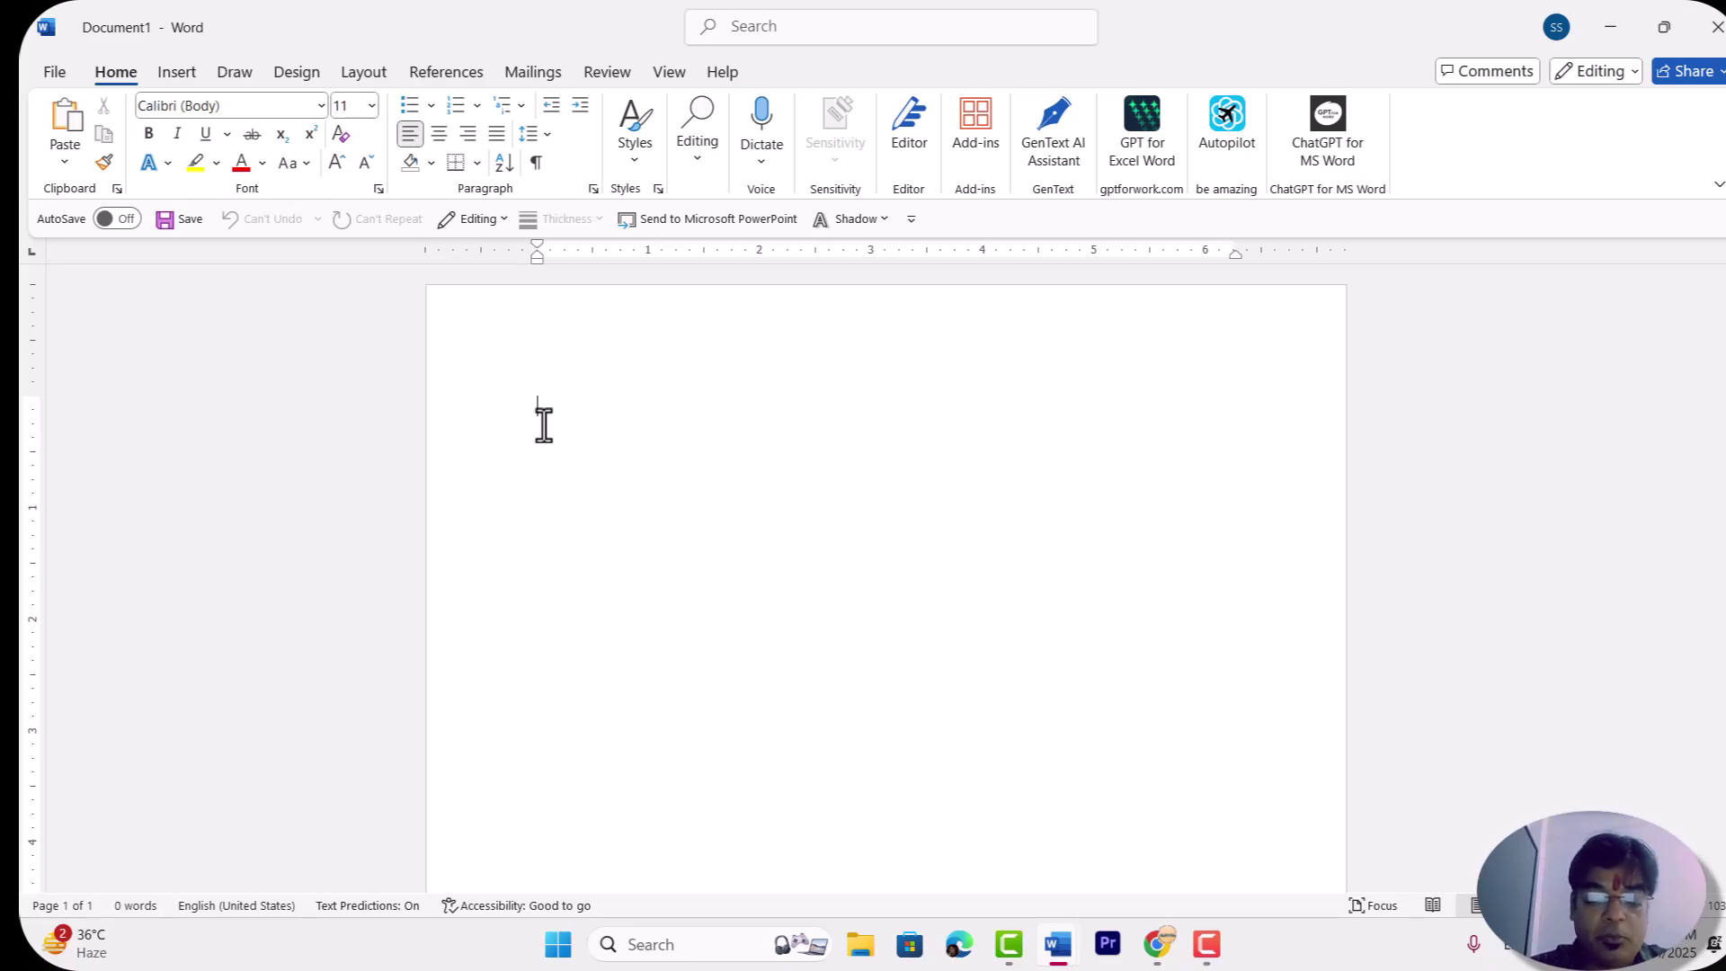
pyautogui.write('=rand')
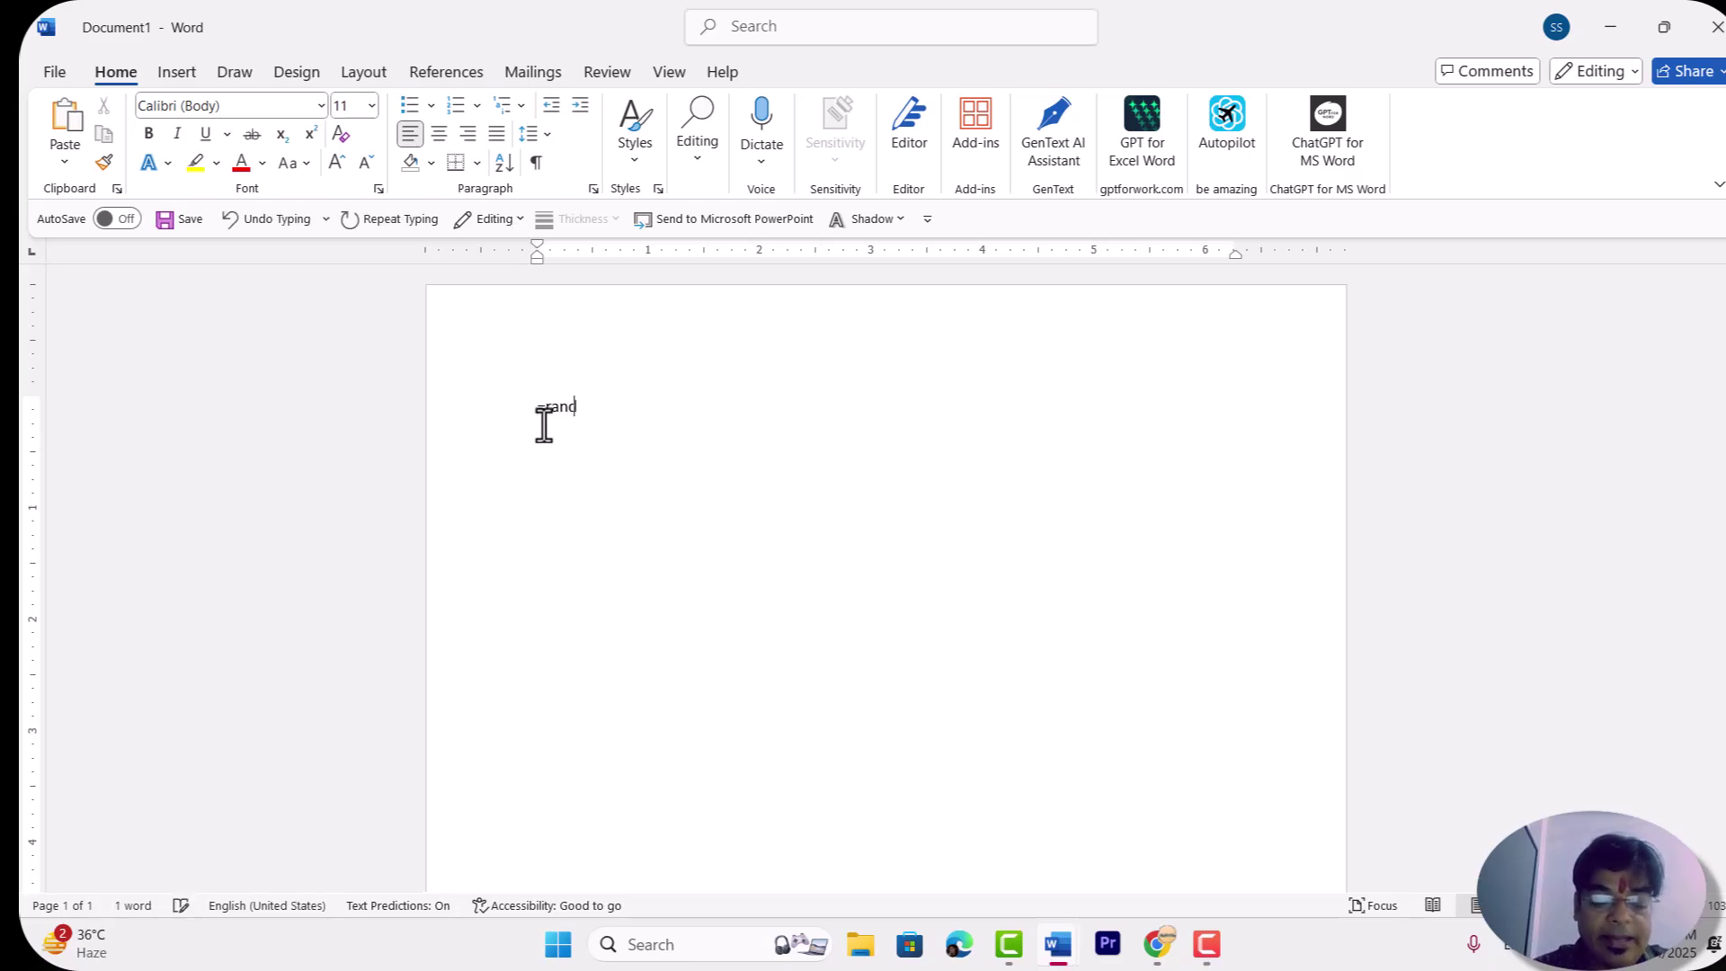
pyautogui.write('()')
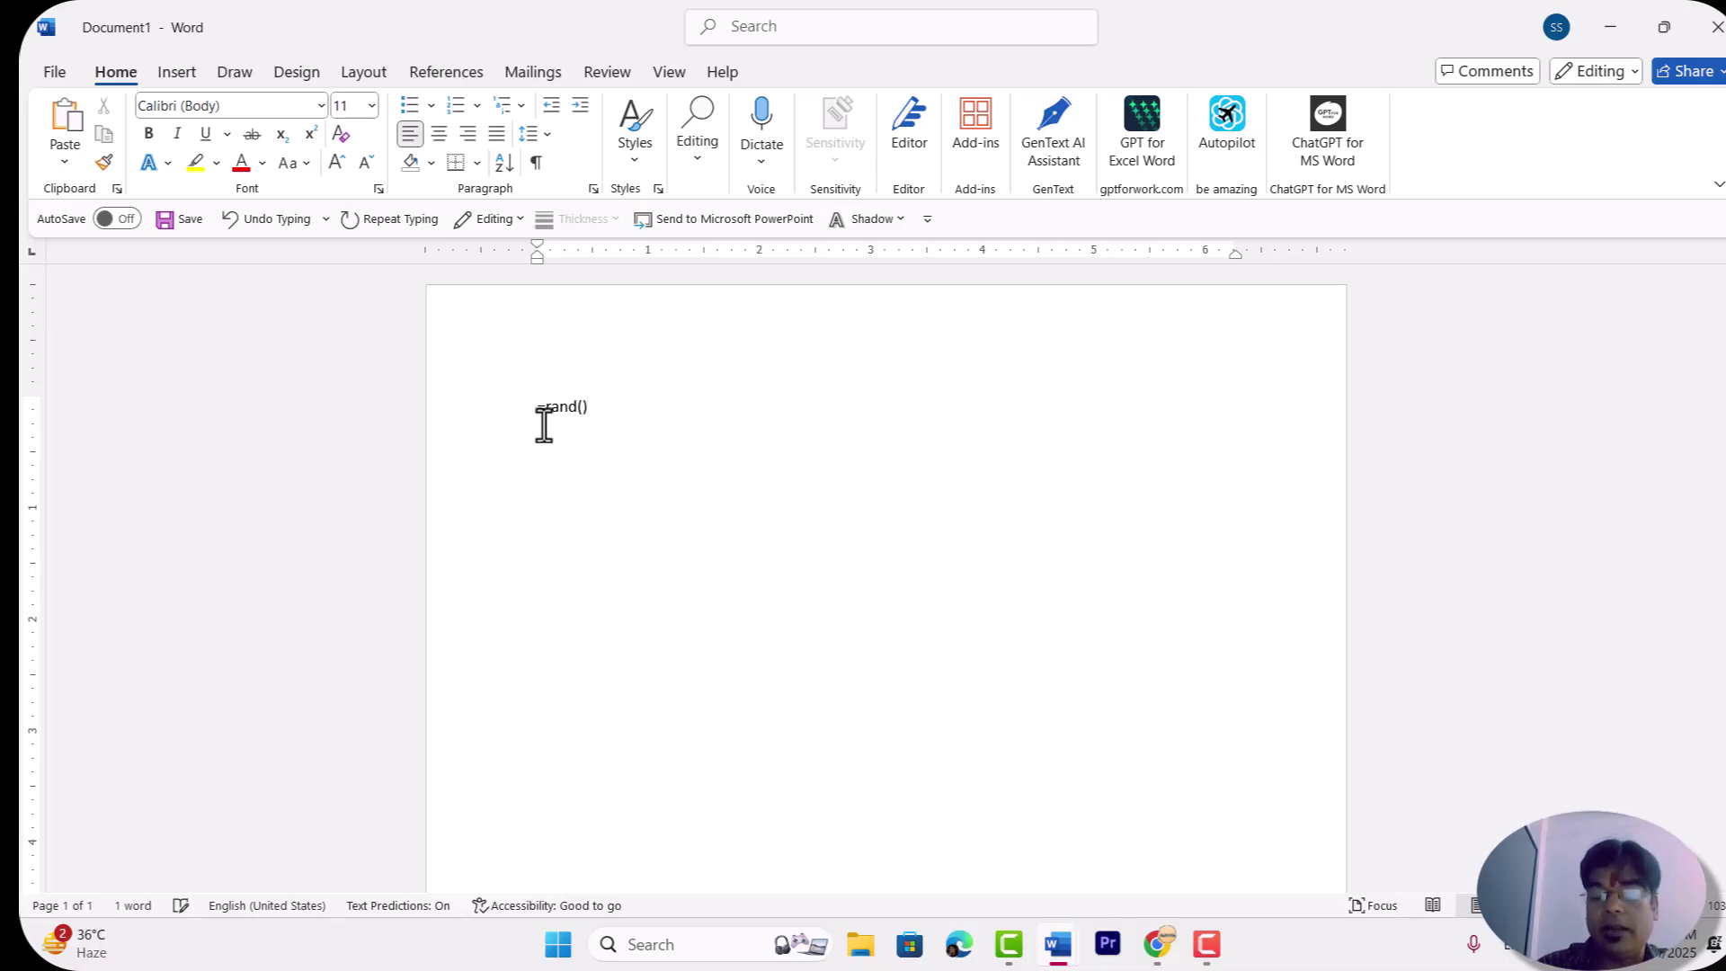
pyautogui.press('Return')
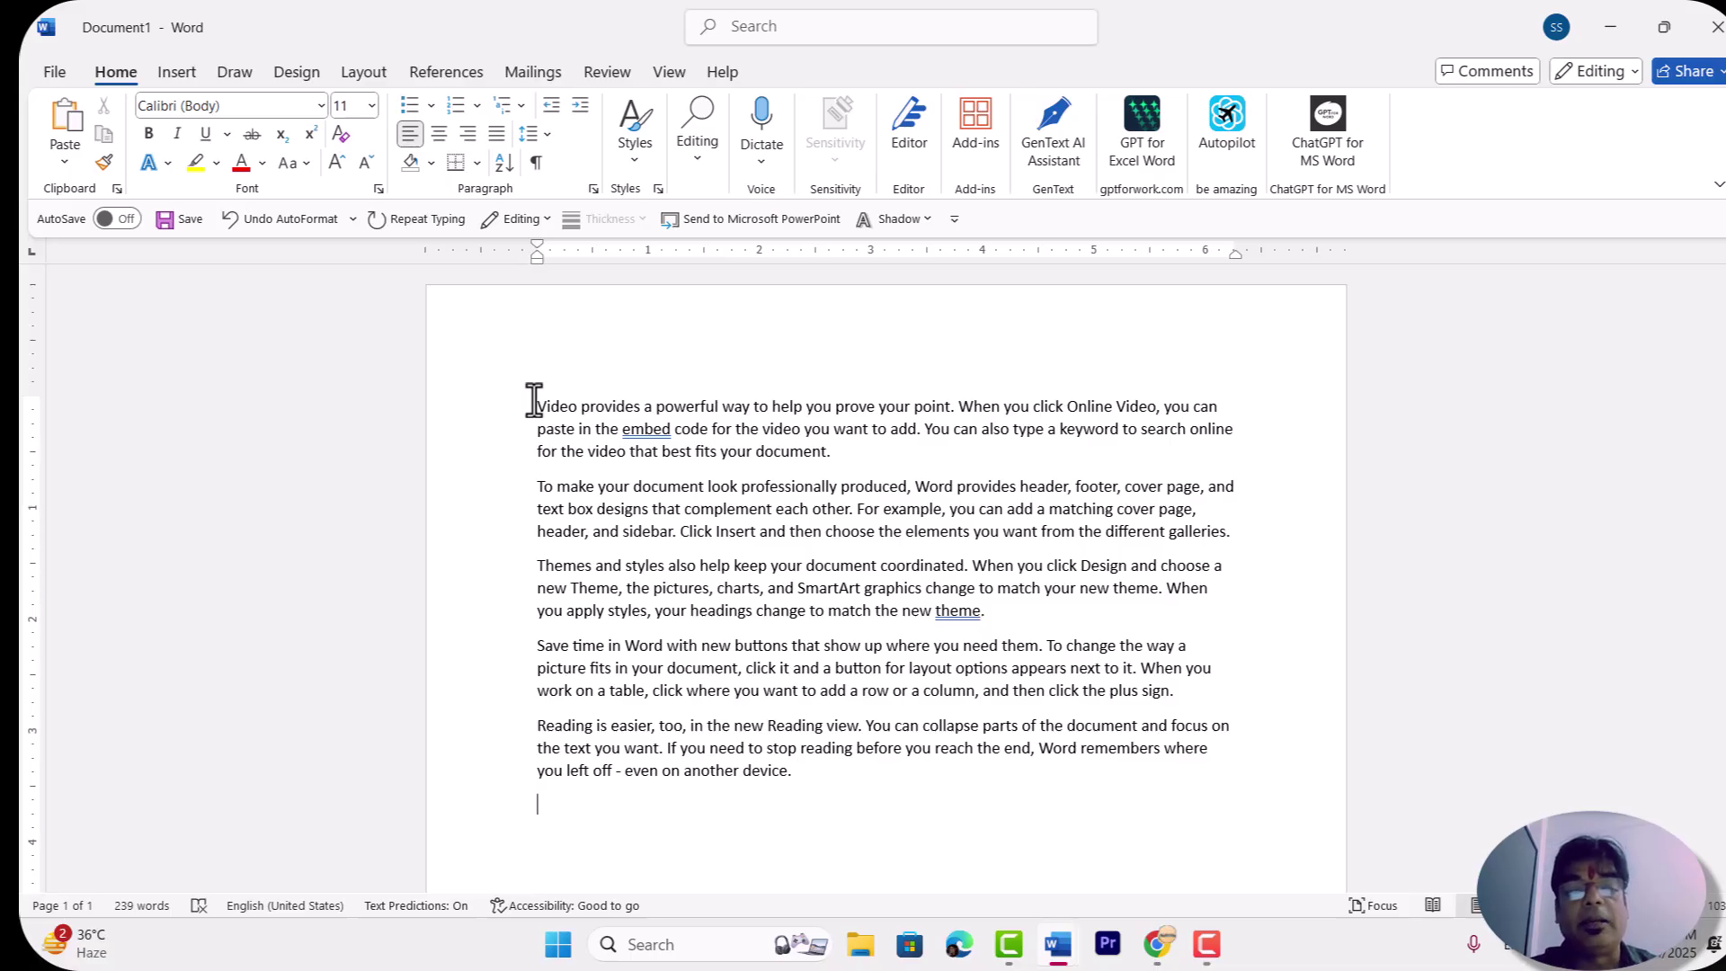
# Step: Give all five sample paragraphs hollow-circle bullets and start an empty sixth bullet
pyautogui.moveTo(536, 406); pyautogui.dragTo(807, 788)
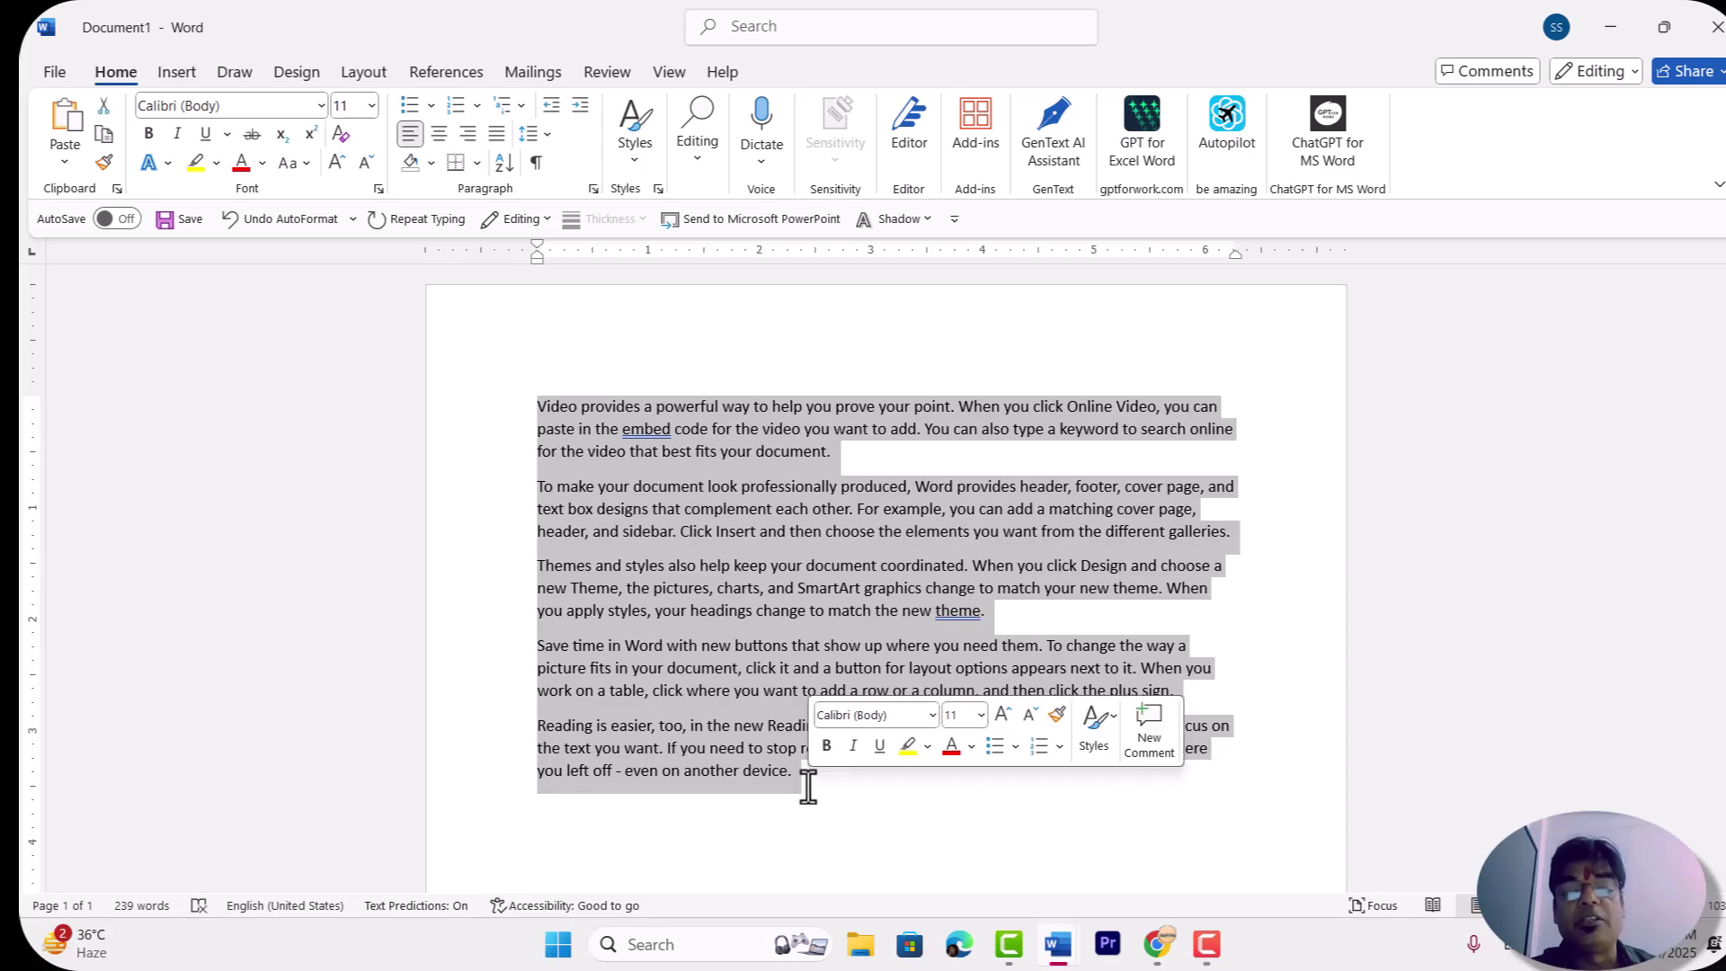
pyautogui.click(434, 112)
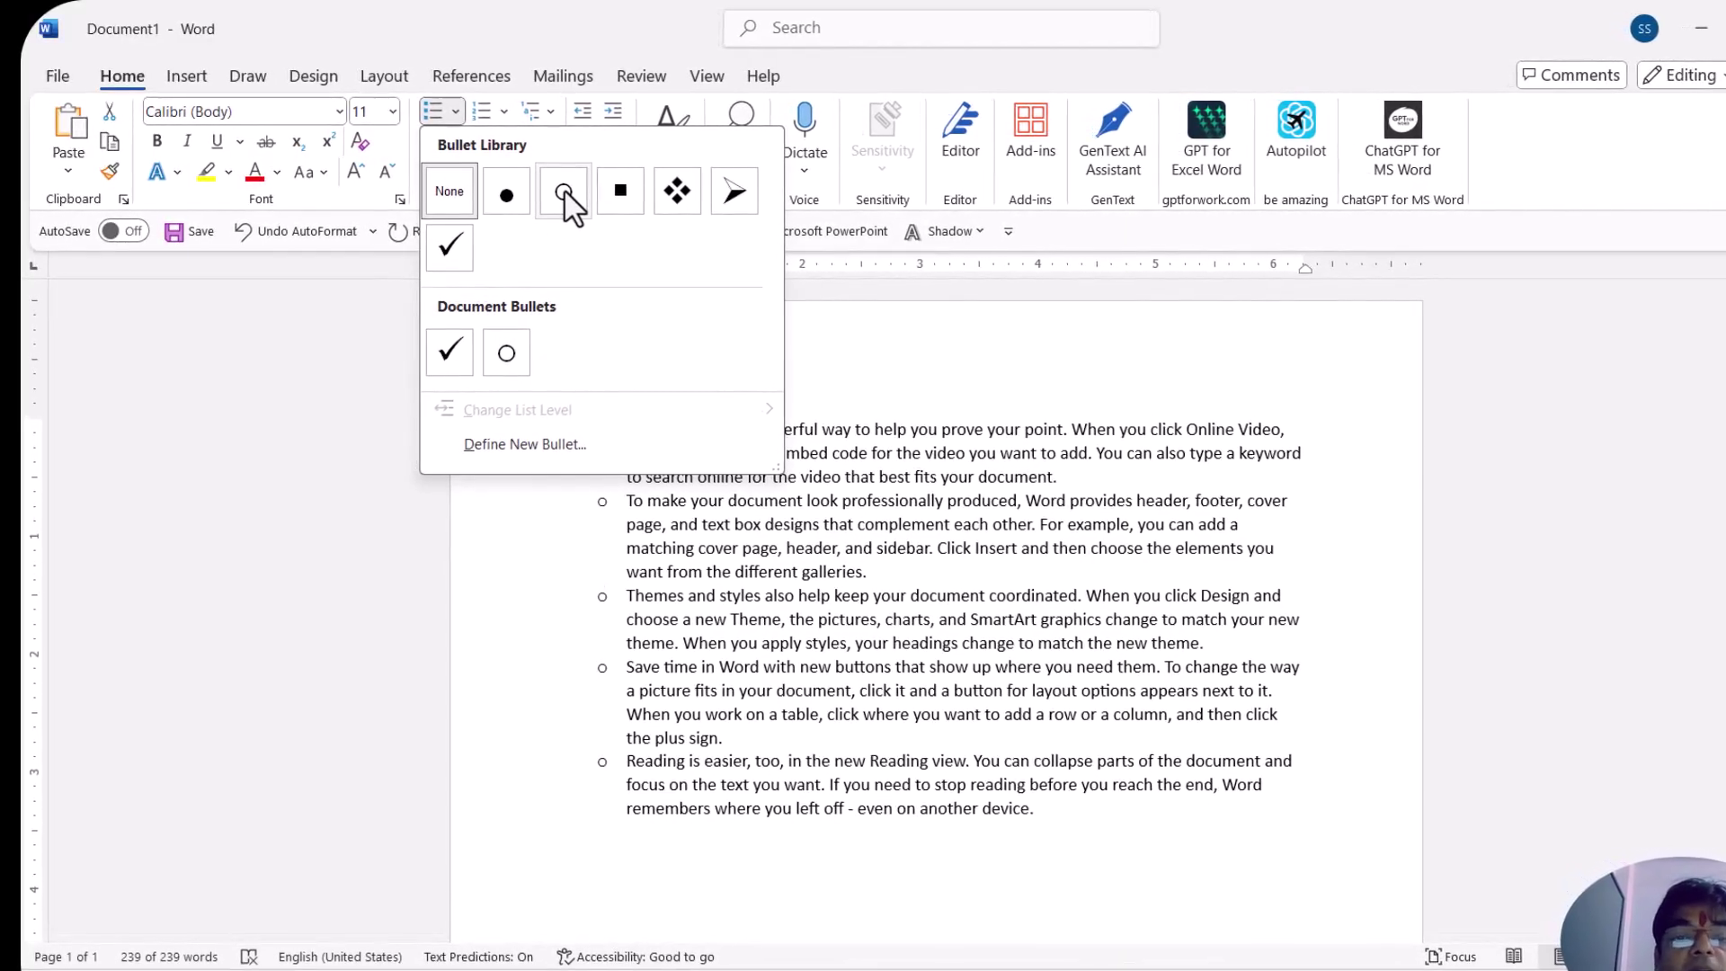
pyautogui.click(565, 191)
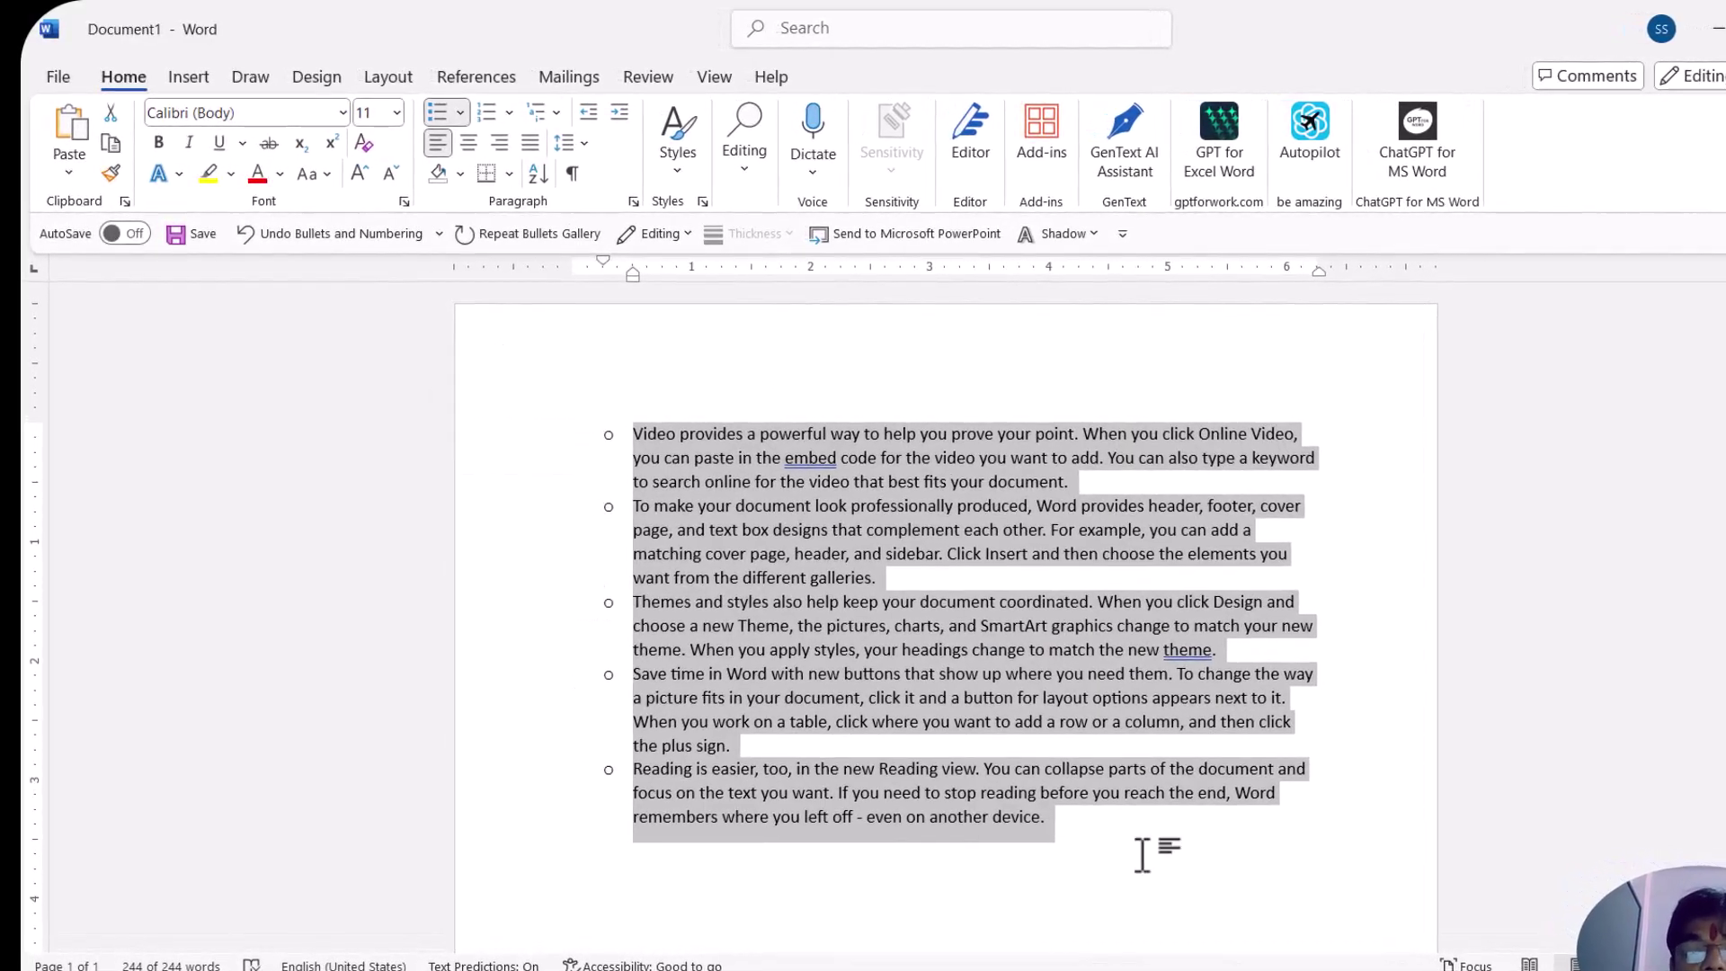
pyautogui.click(1088, 849)
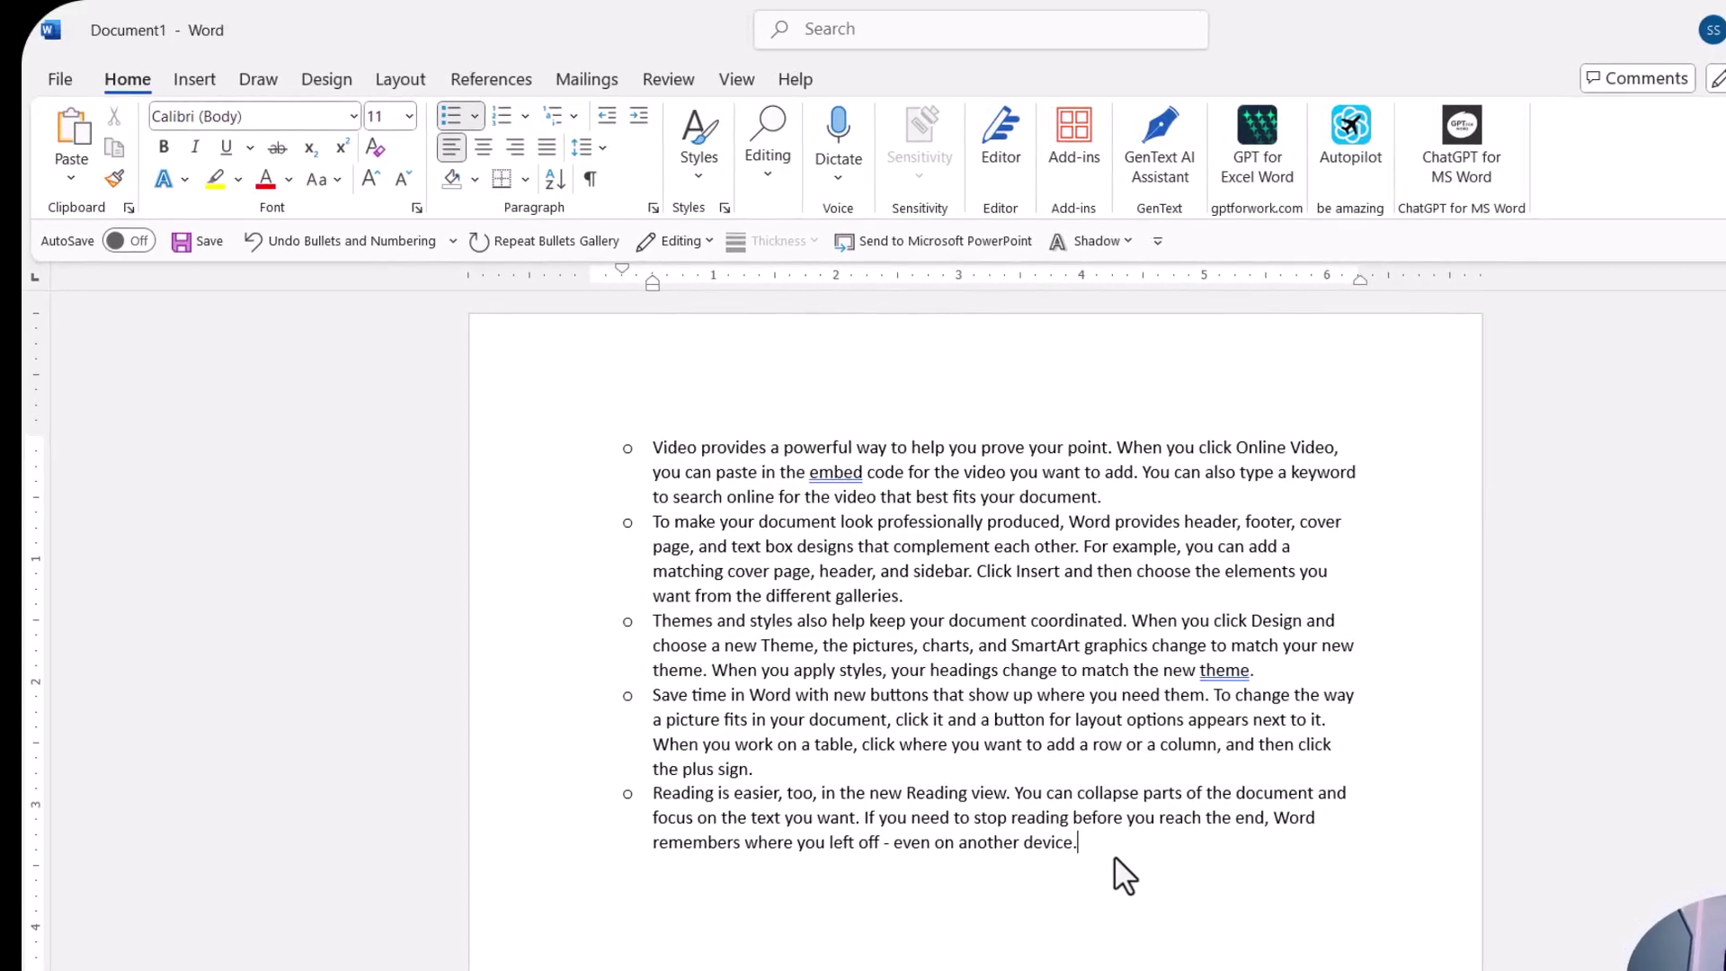
pyautogui.press('Return')
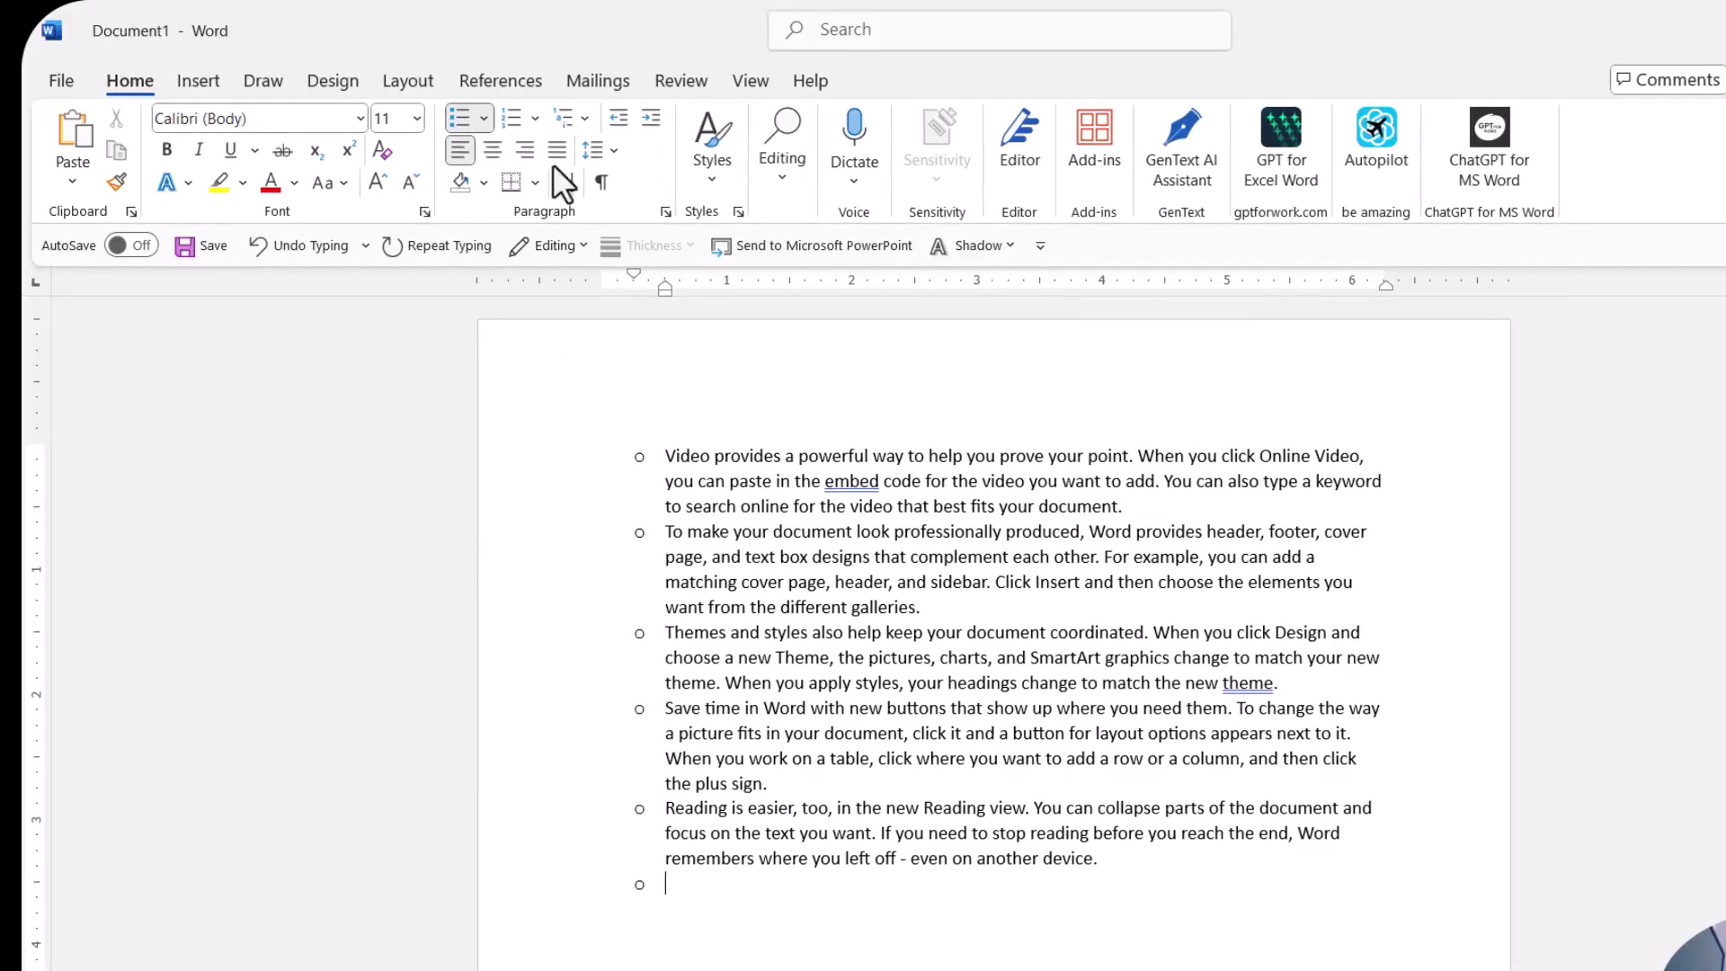
# Step: Type 'joinfoorokthkpoo[kr' on the sixth bullet and start an empty seventh bullet
pyautogui.click(483, 115)
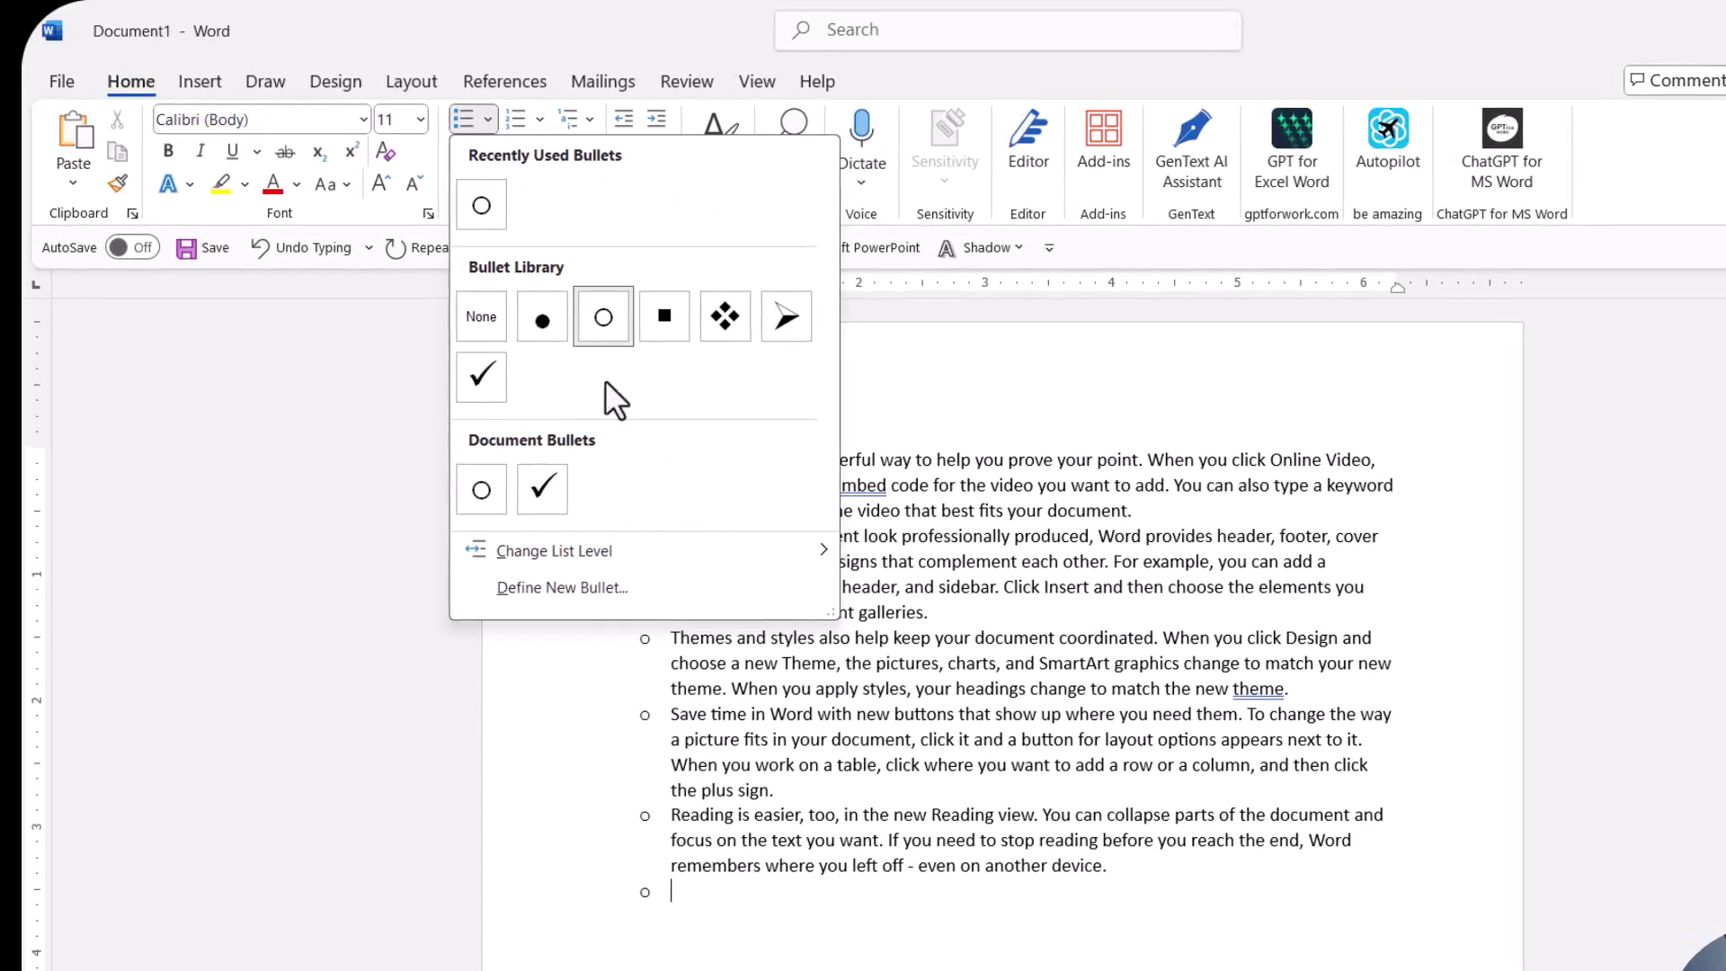
pyautogui.click(703, 897)
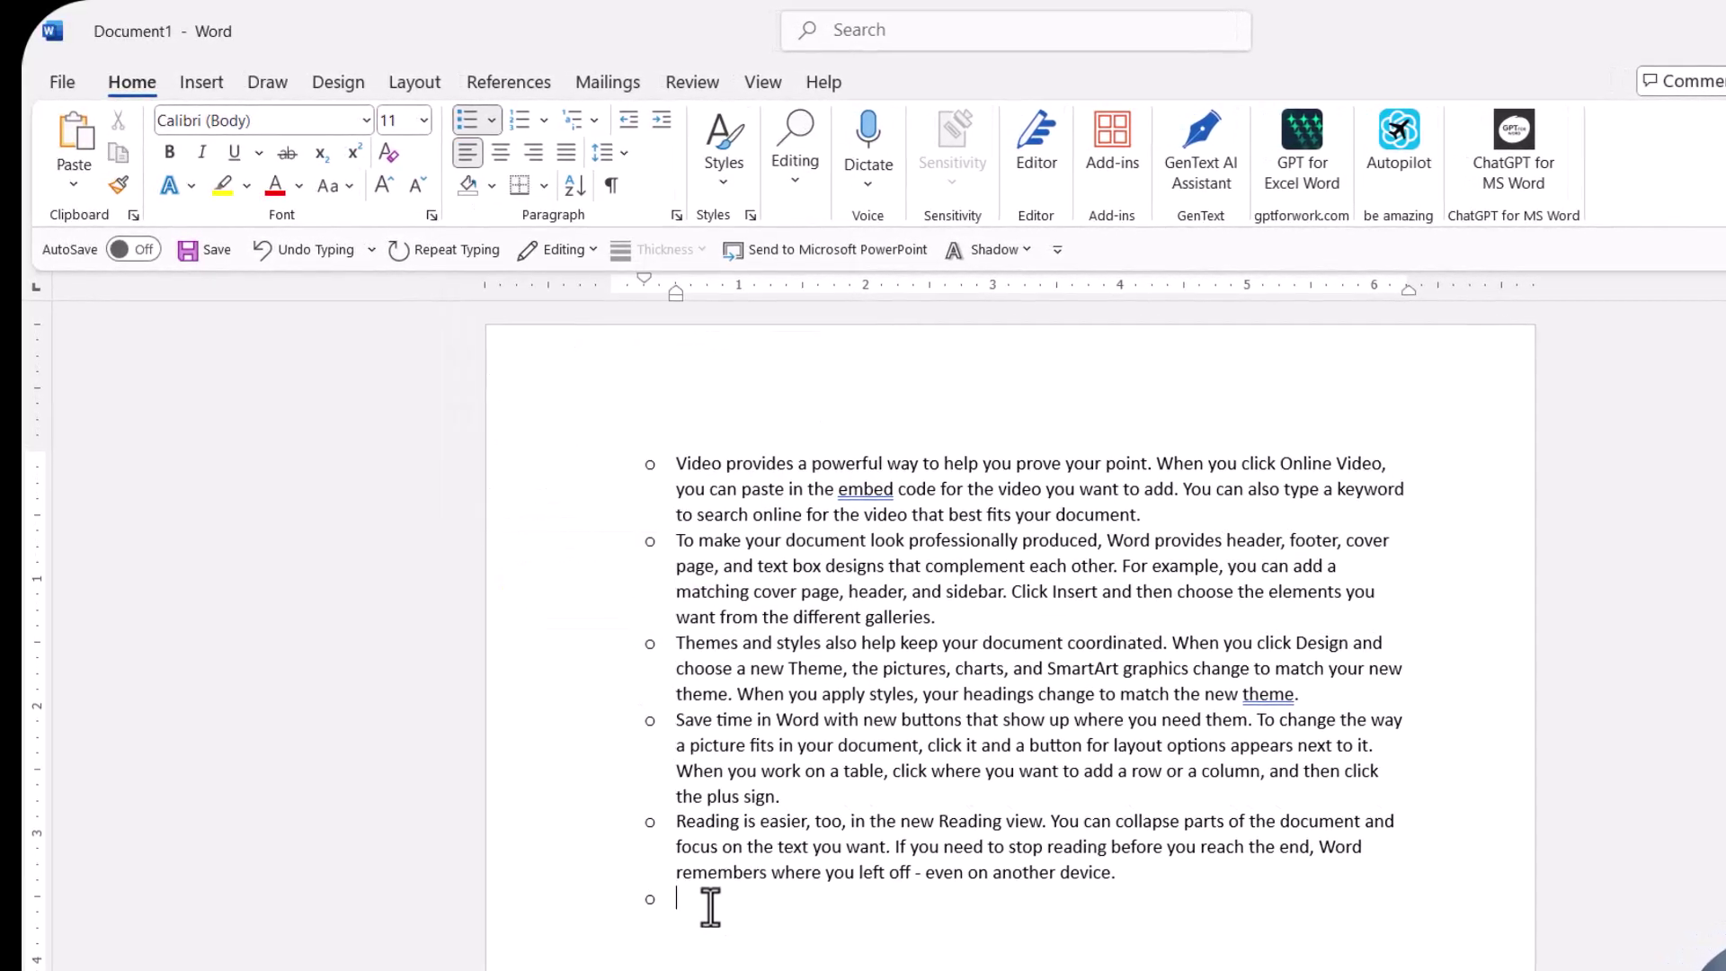
pyautogui.write('joinfoorokthkpoo[kr')
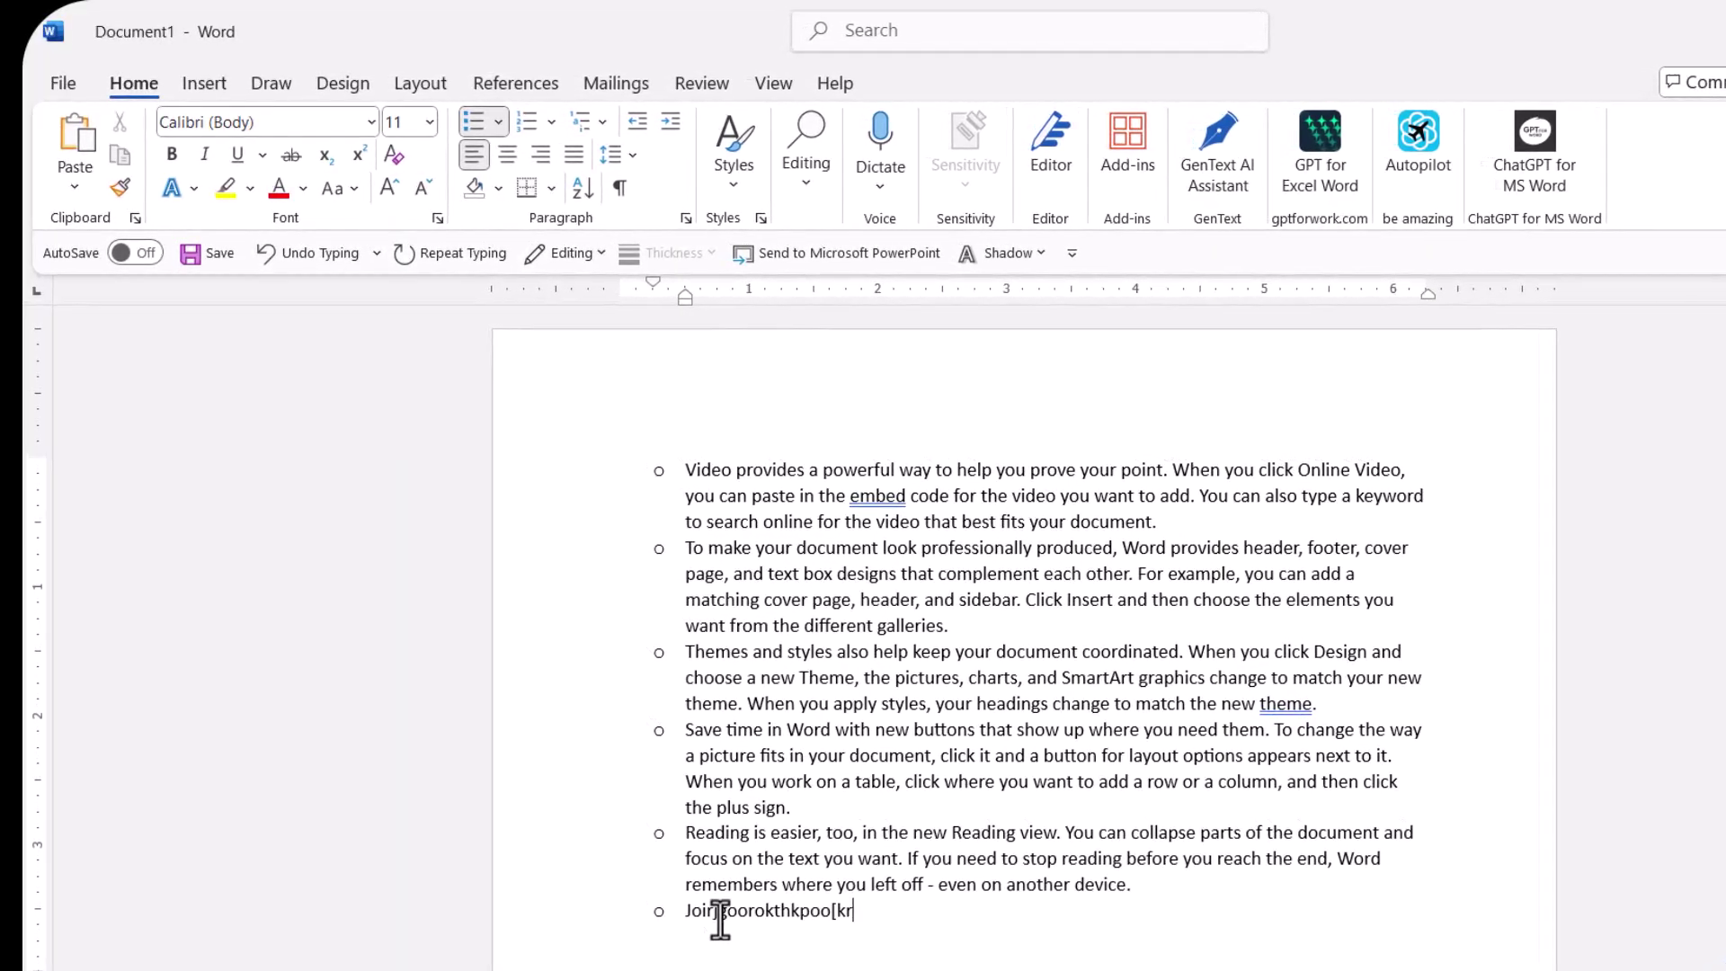
pyautogui.press('Return')
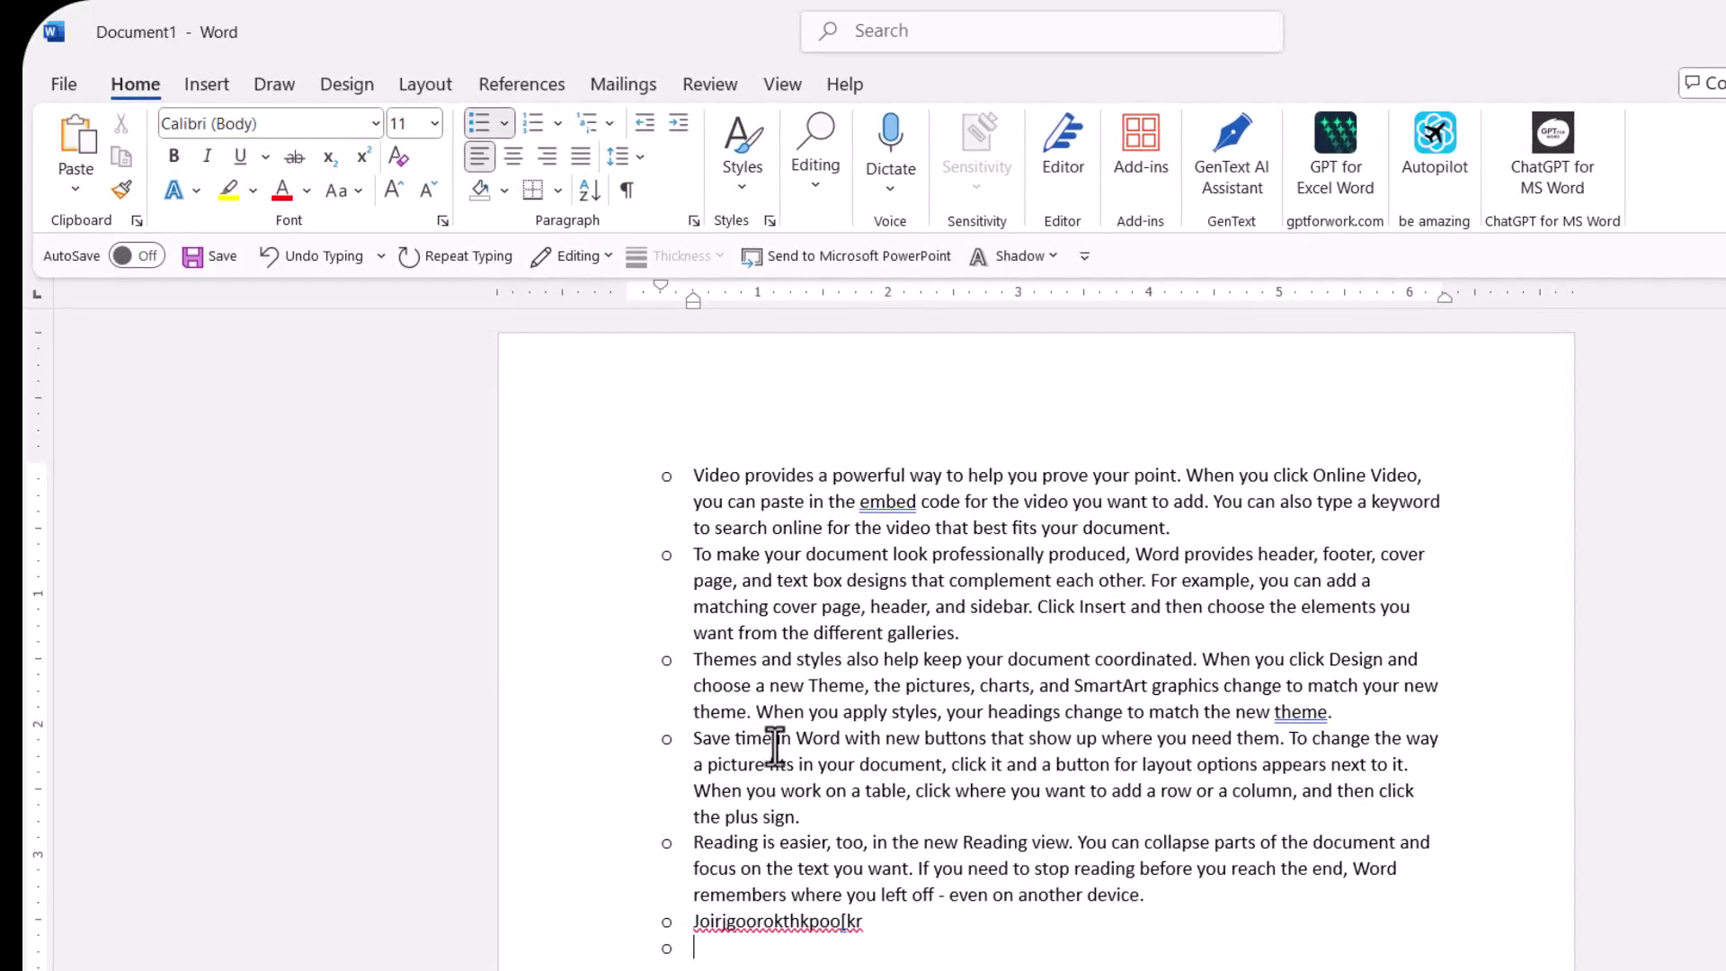
# Step: Switch the list bullets to arrows, then to check marks, and select the bulleted paragraphs
pyautogui.click(699, 559)
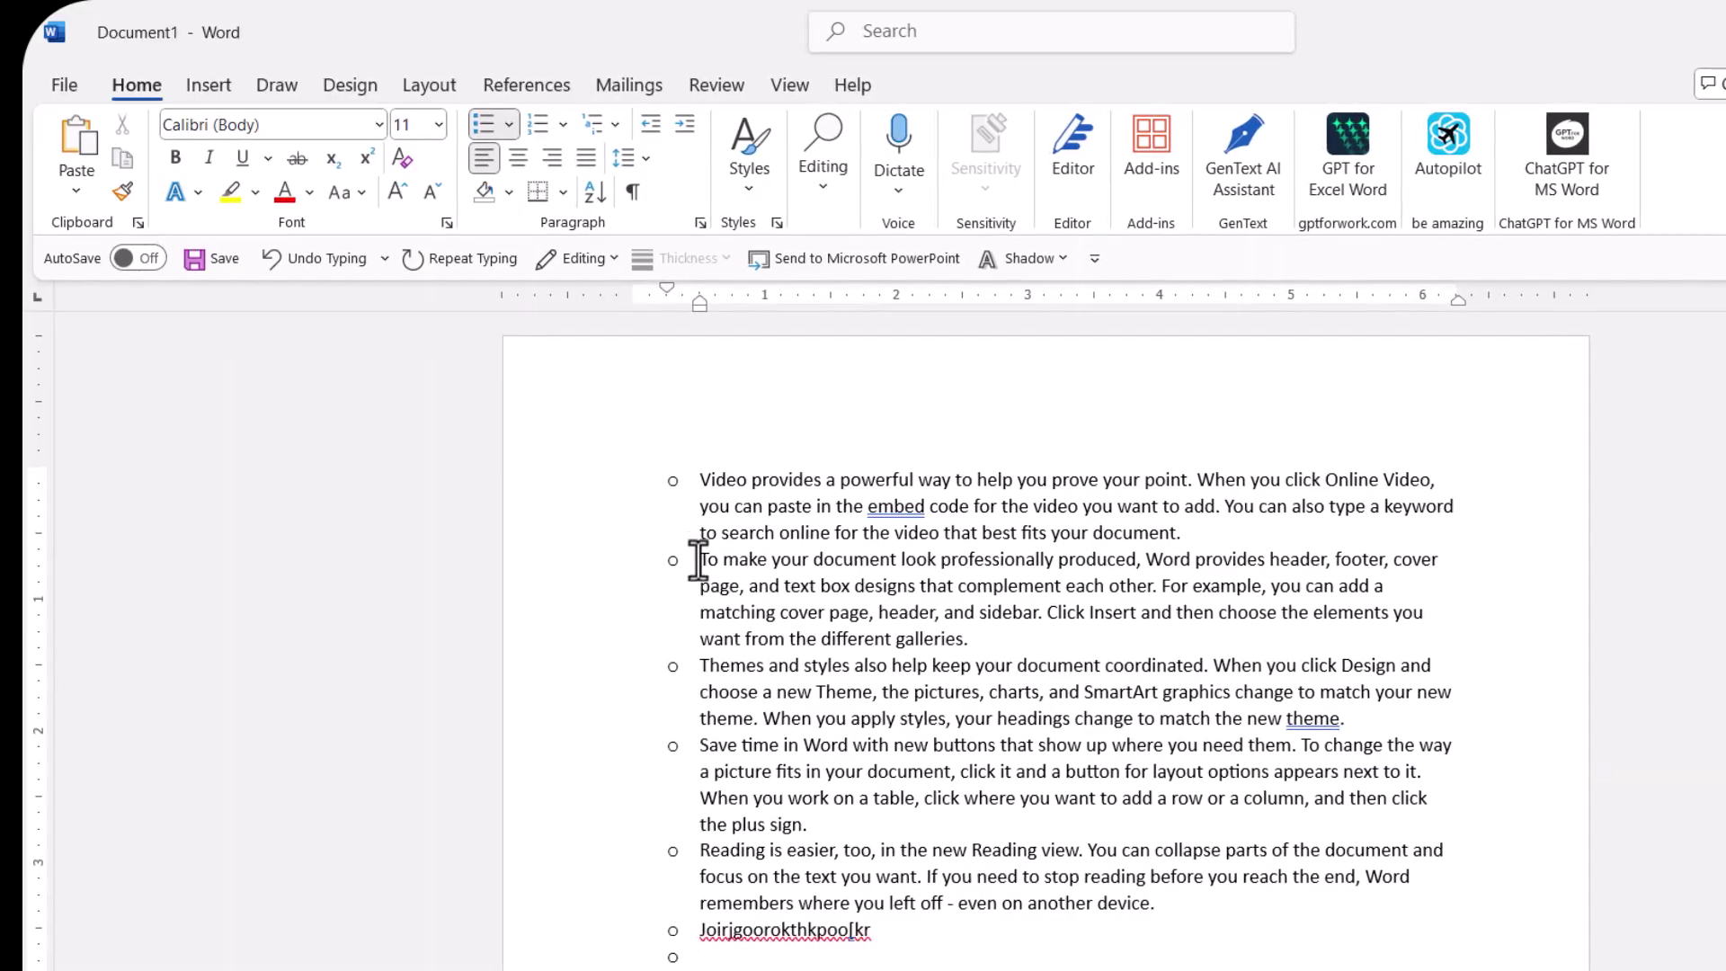
pyautogui.click(510, 125)
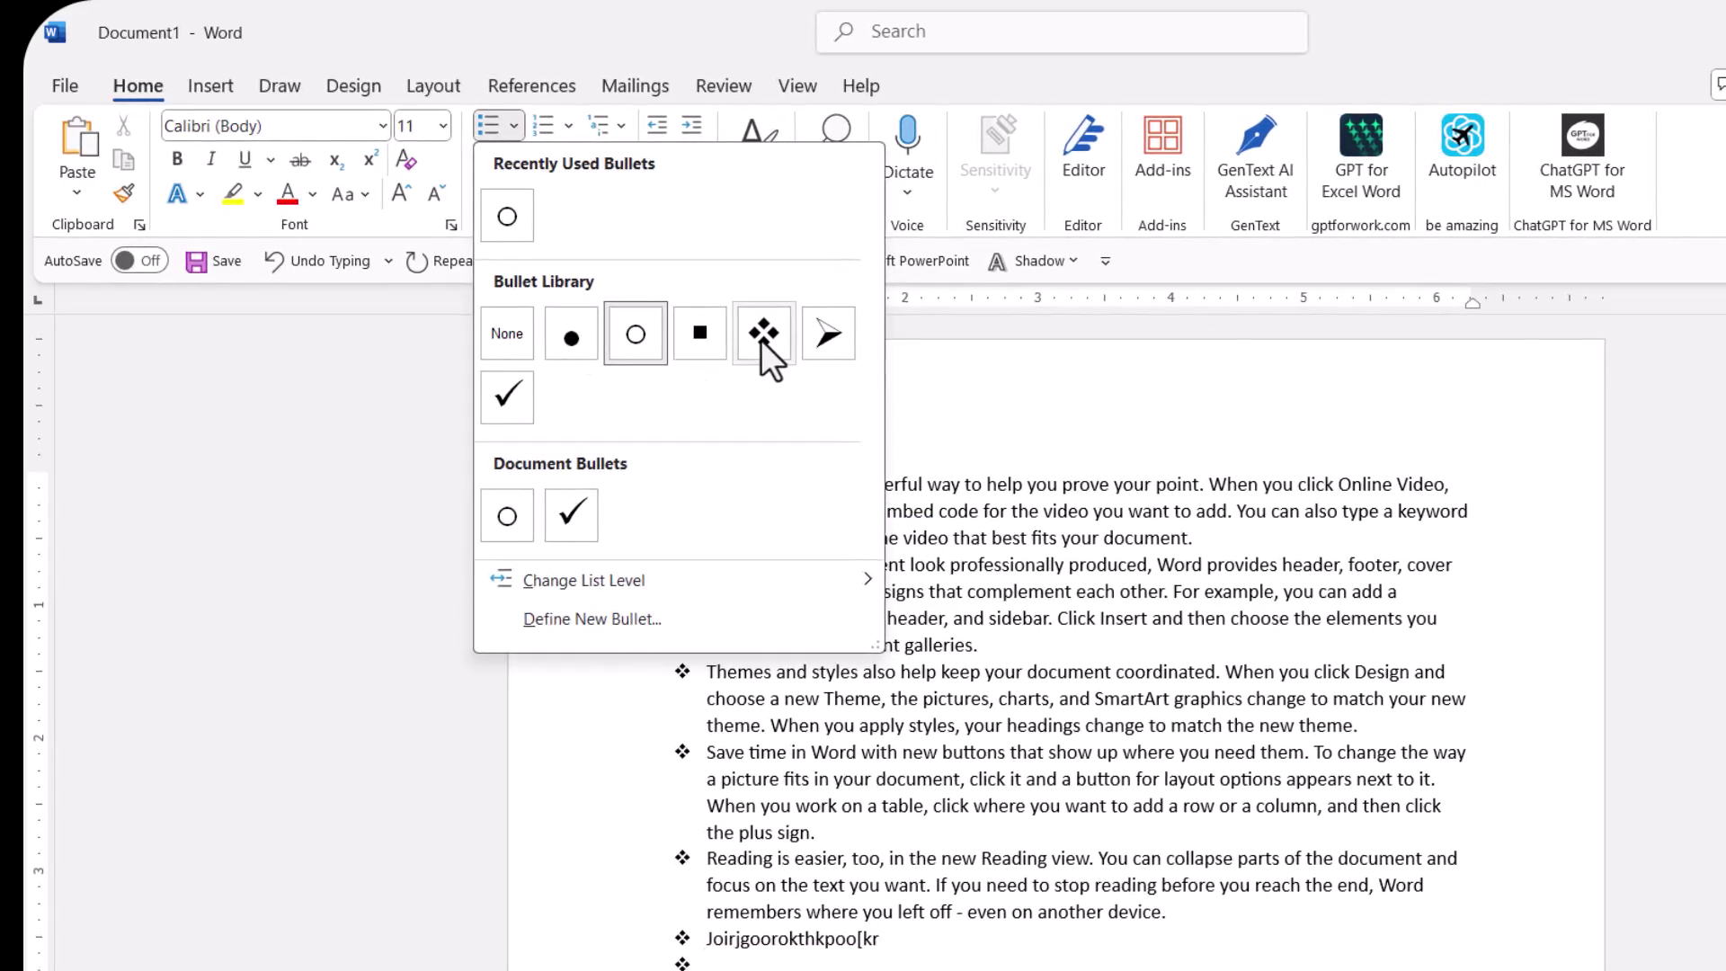
pyautogui.click(823, 337)
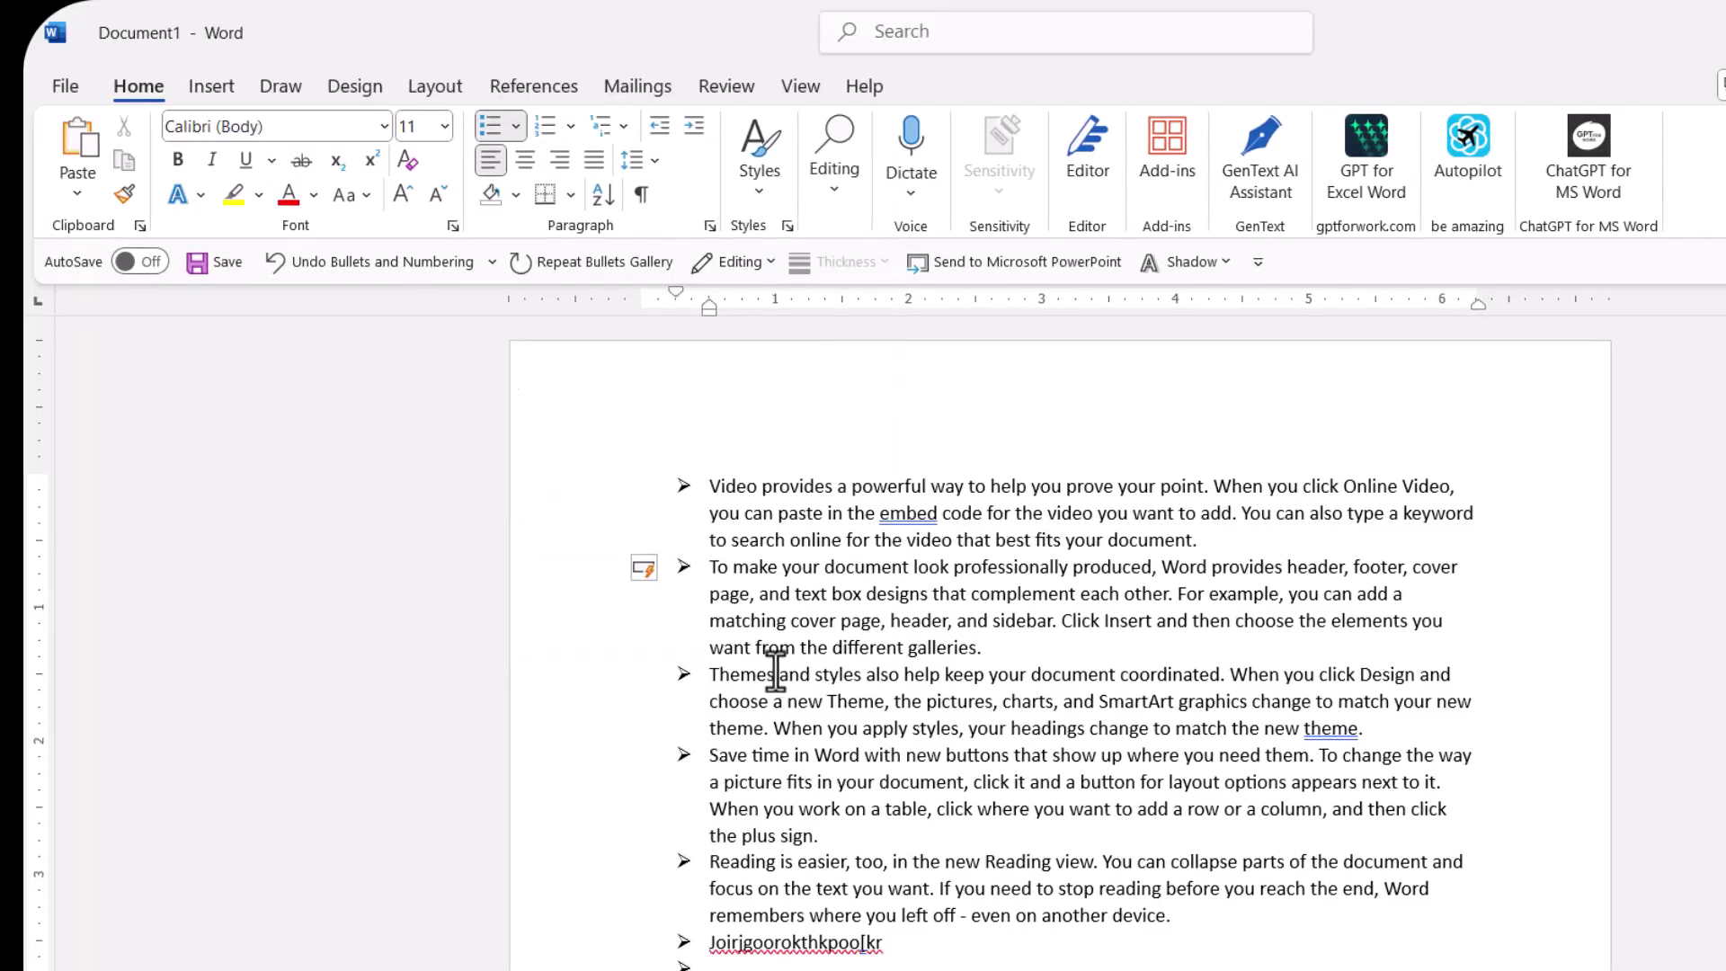
pyautogui.click(700, 673)
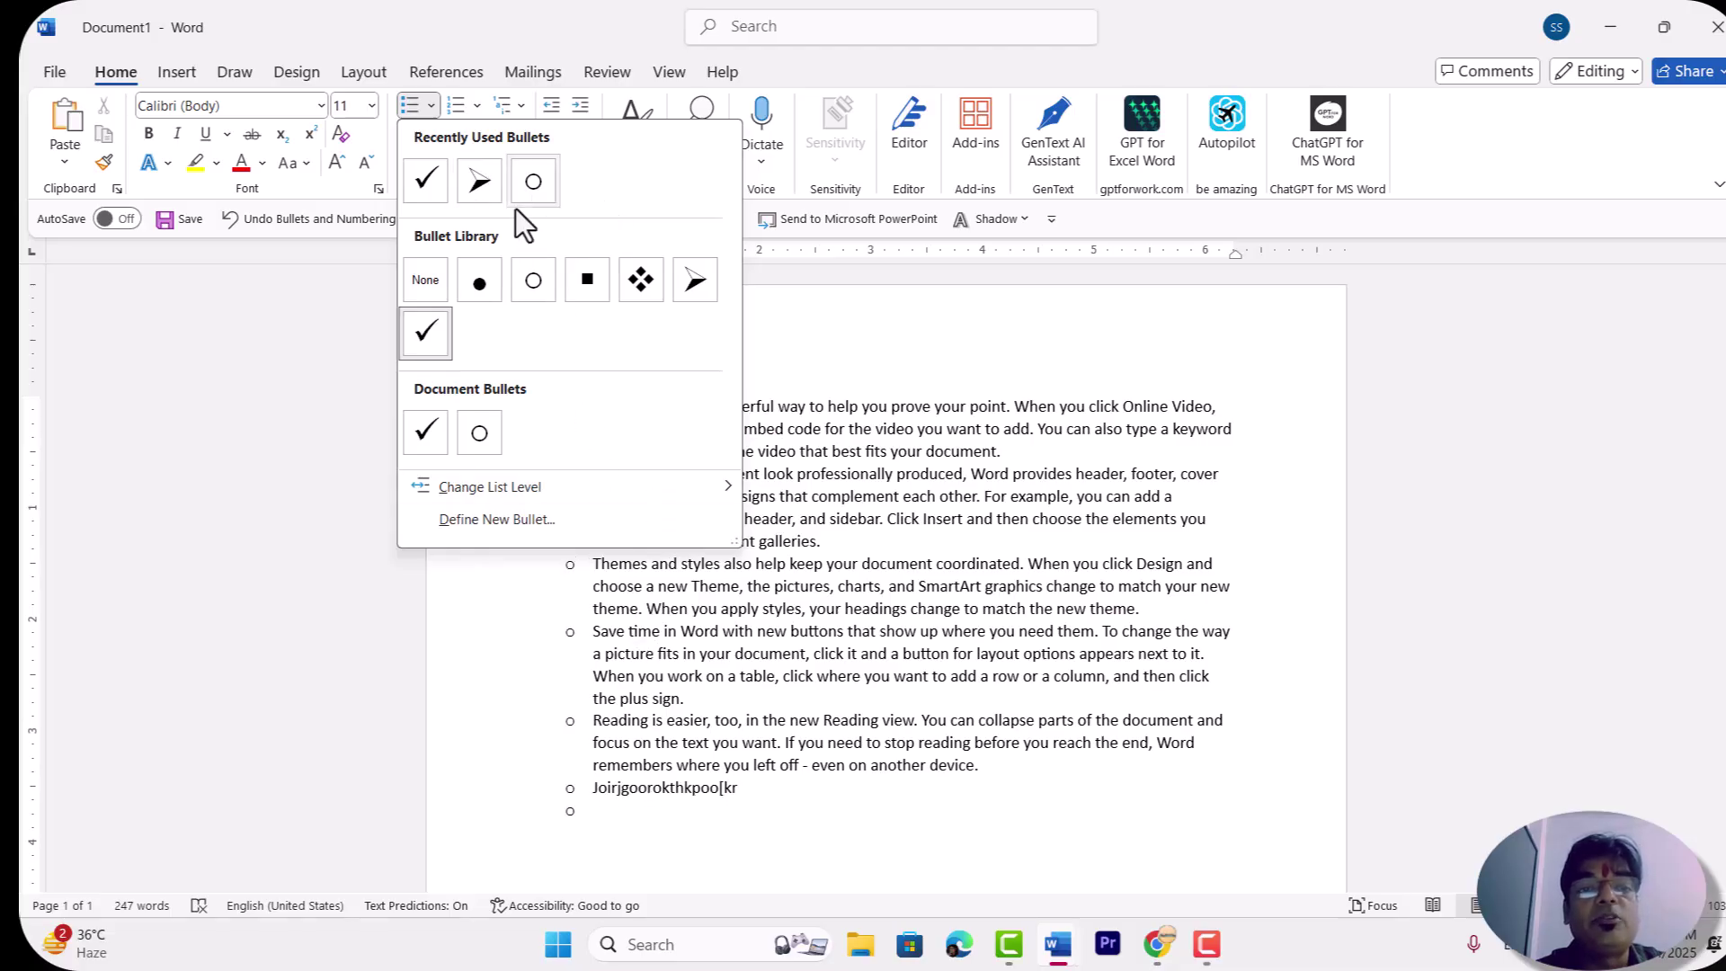
pyautogui.click(611, 642)
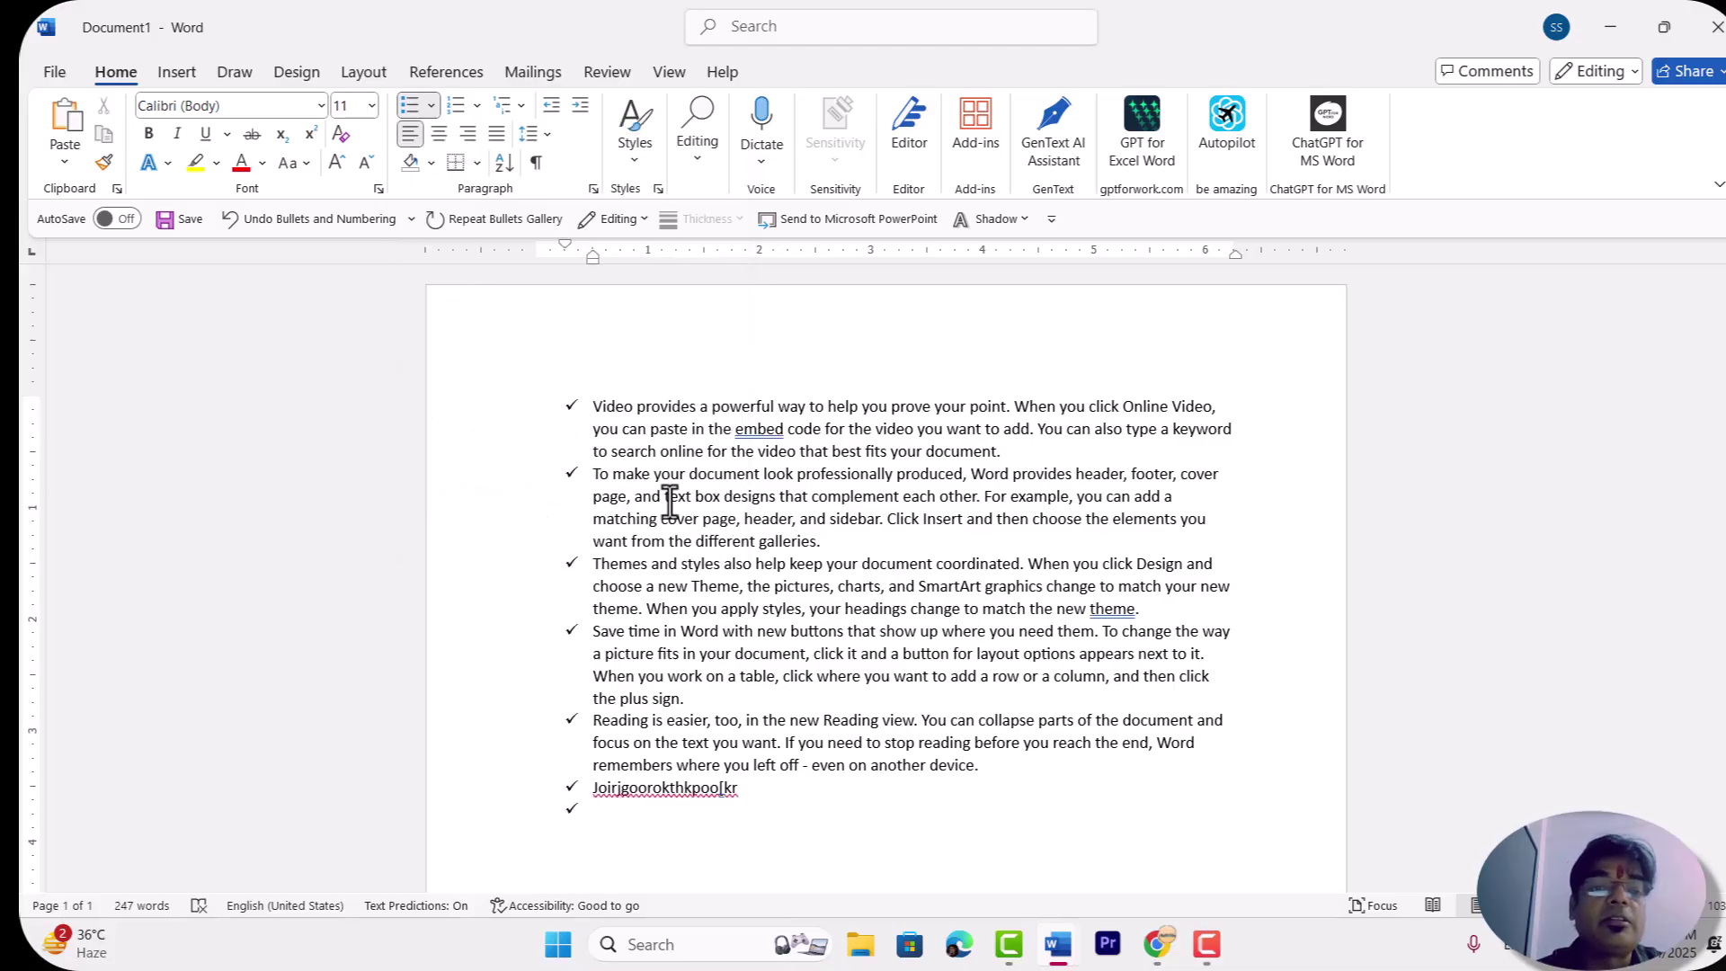
pyautogui.scroll(-5, 670, 502)
pyautogui.scroll(3, 668, 497)
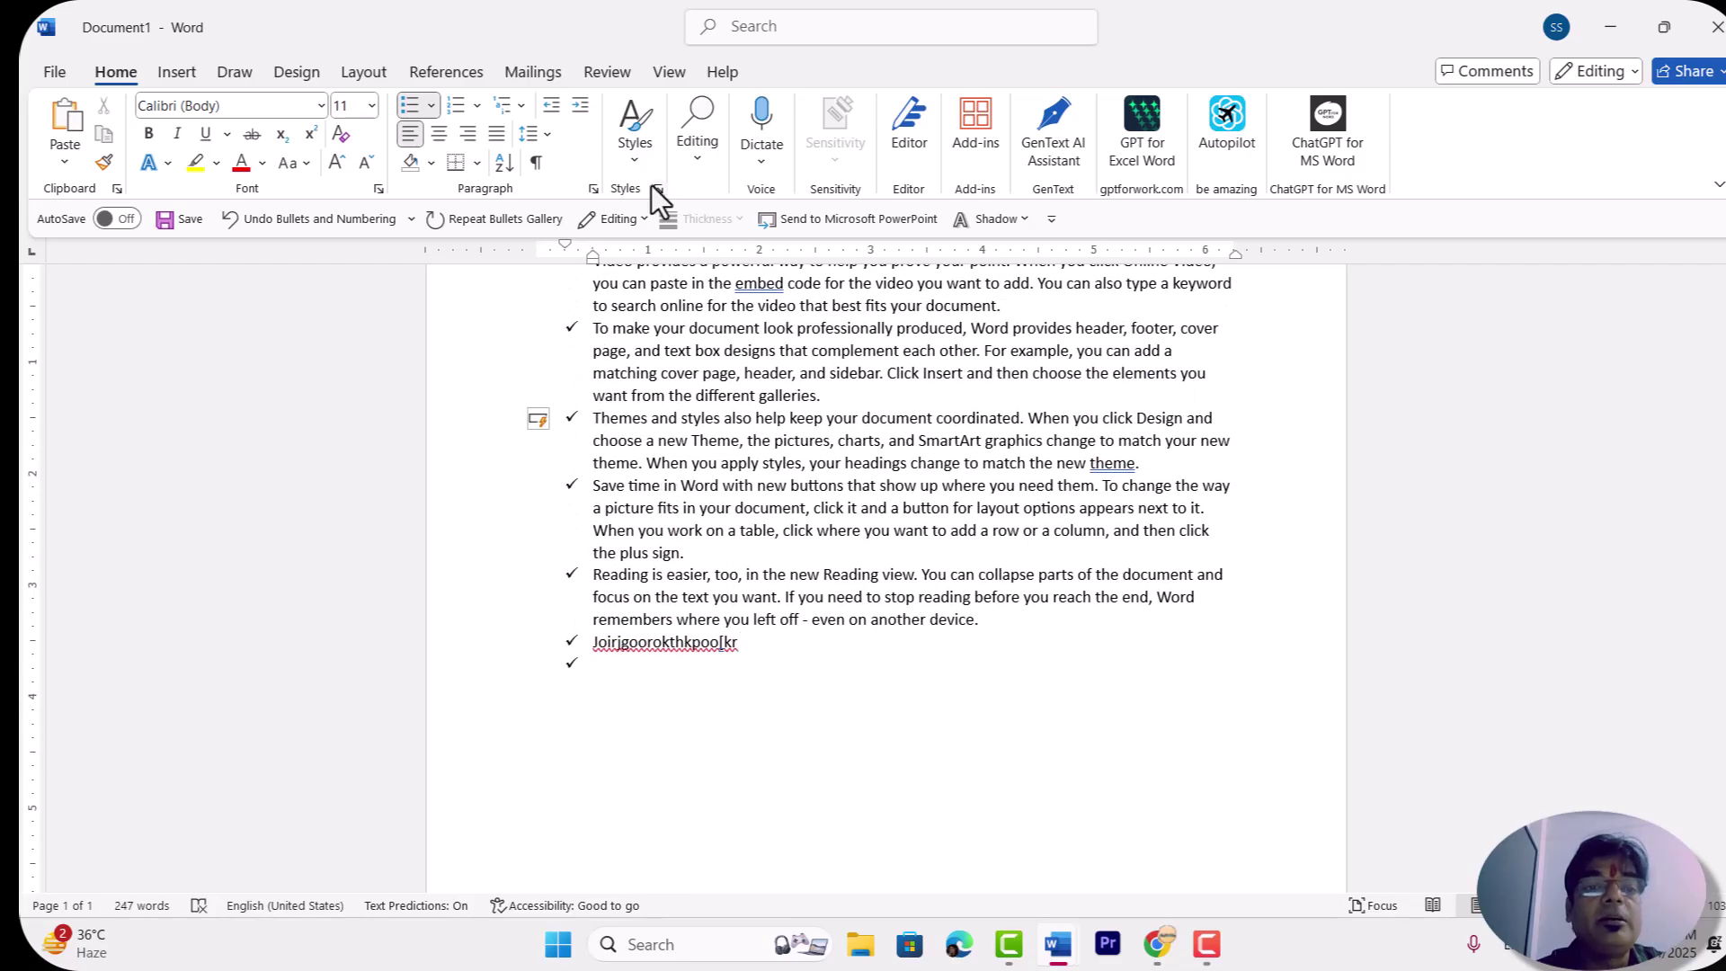
pyautogui.scroll(2, 621, 342)
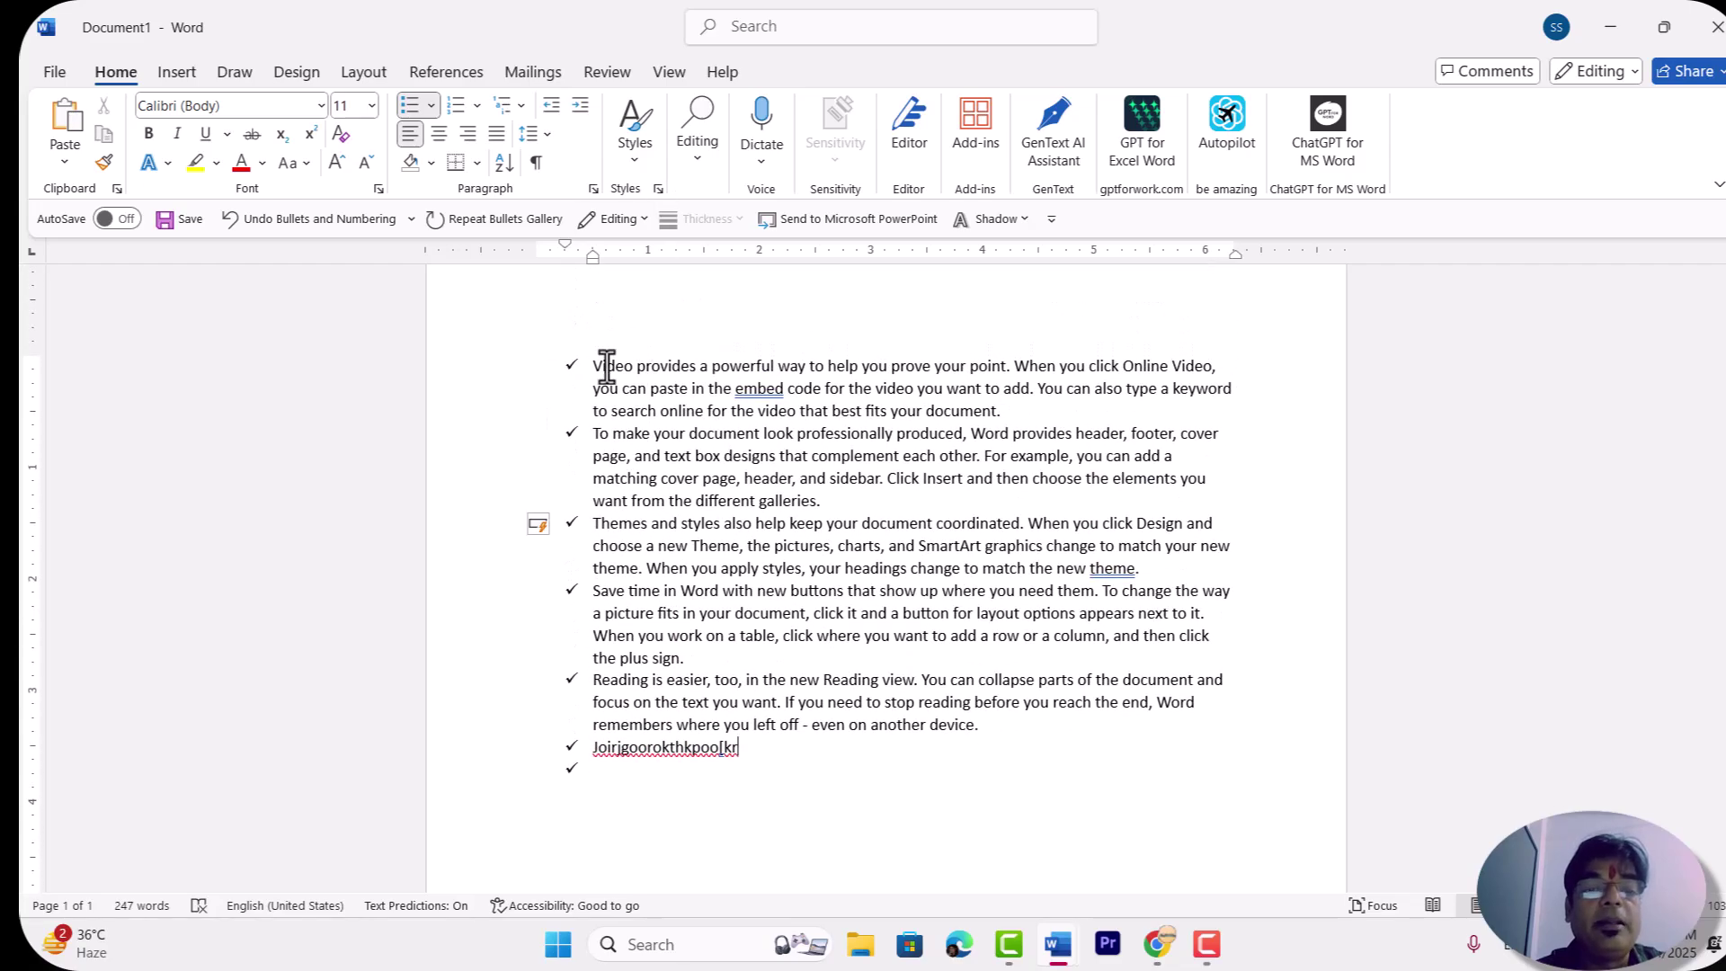
pyautogui.moveTo(588, 365); pyautogui.dragTo(844, 785)
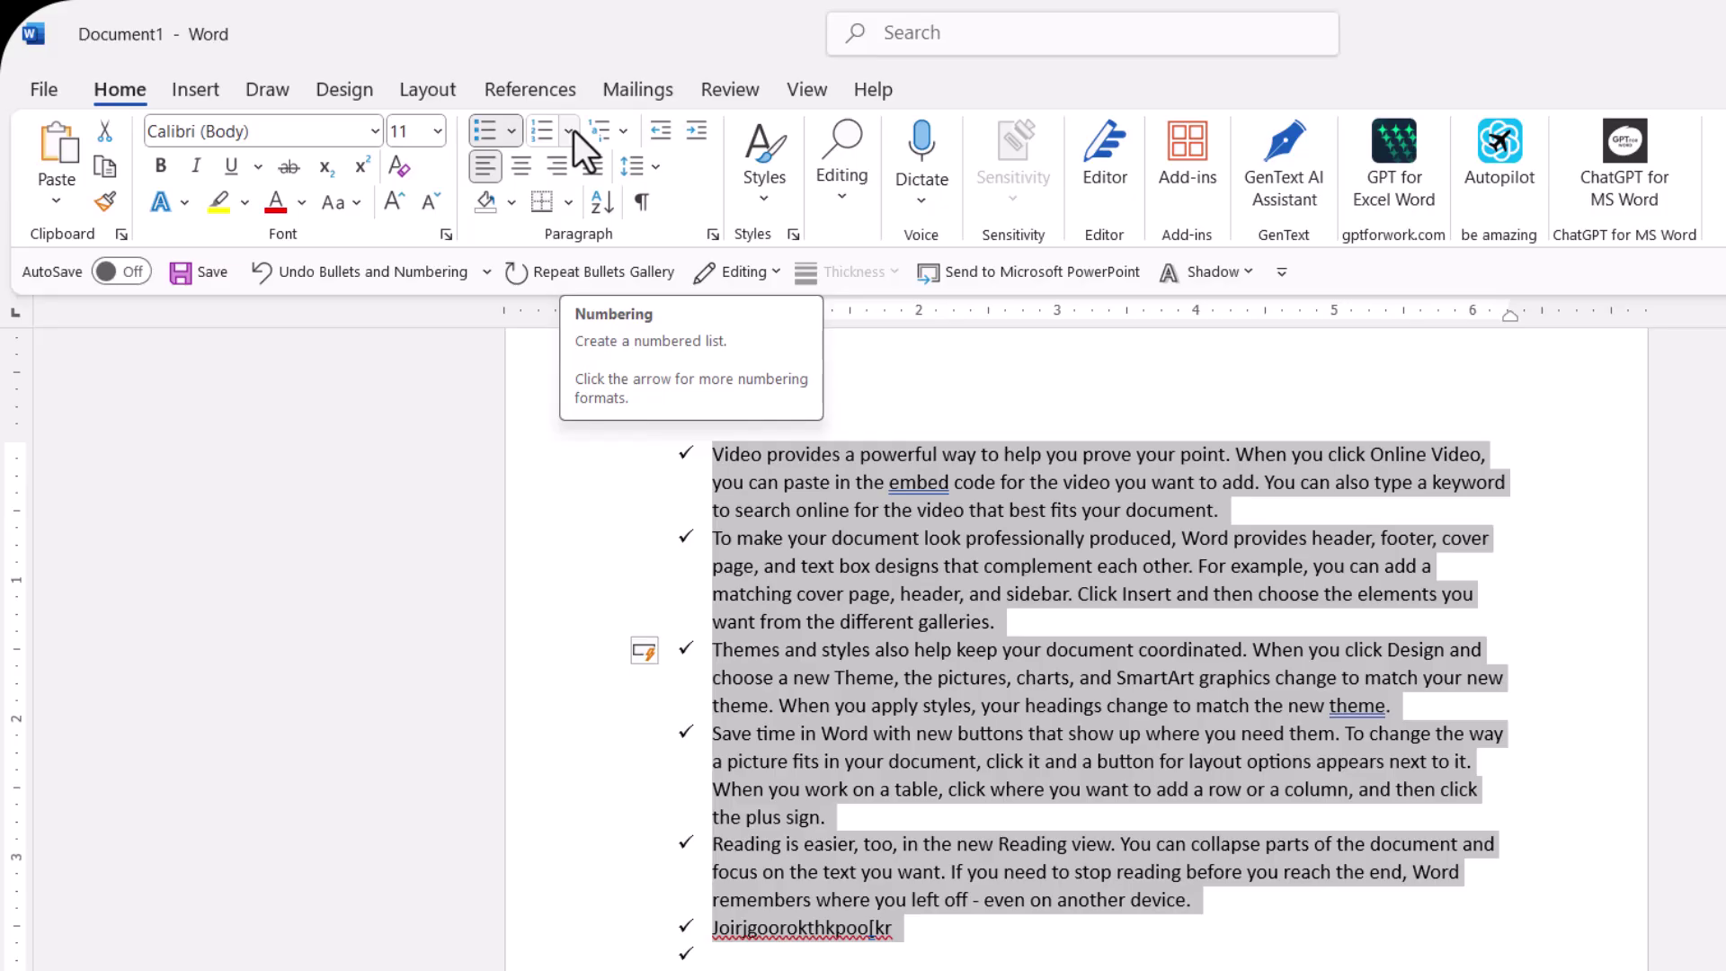
# Step: Number the selected list with the A. B. C. format
pyautogui.click(572, 132)
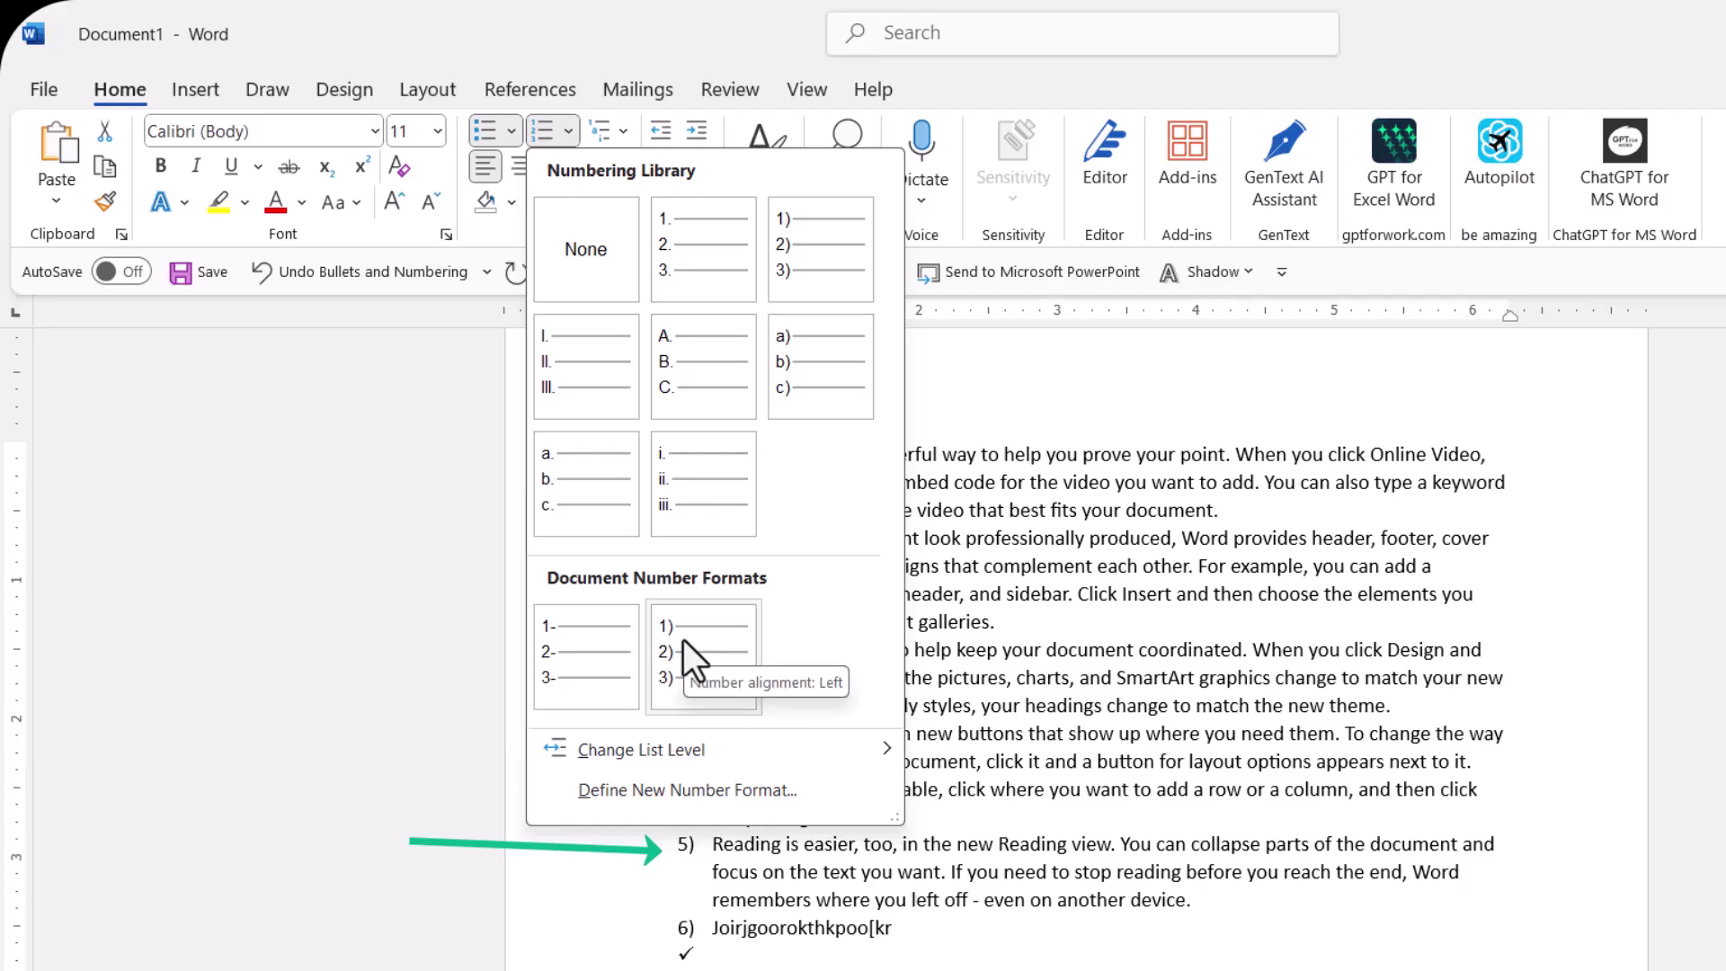
pyautogui.click(677, 371)
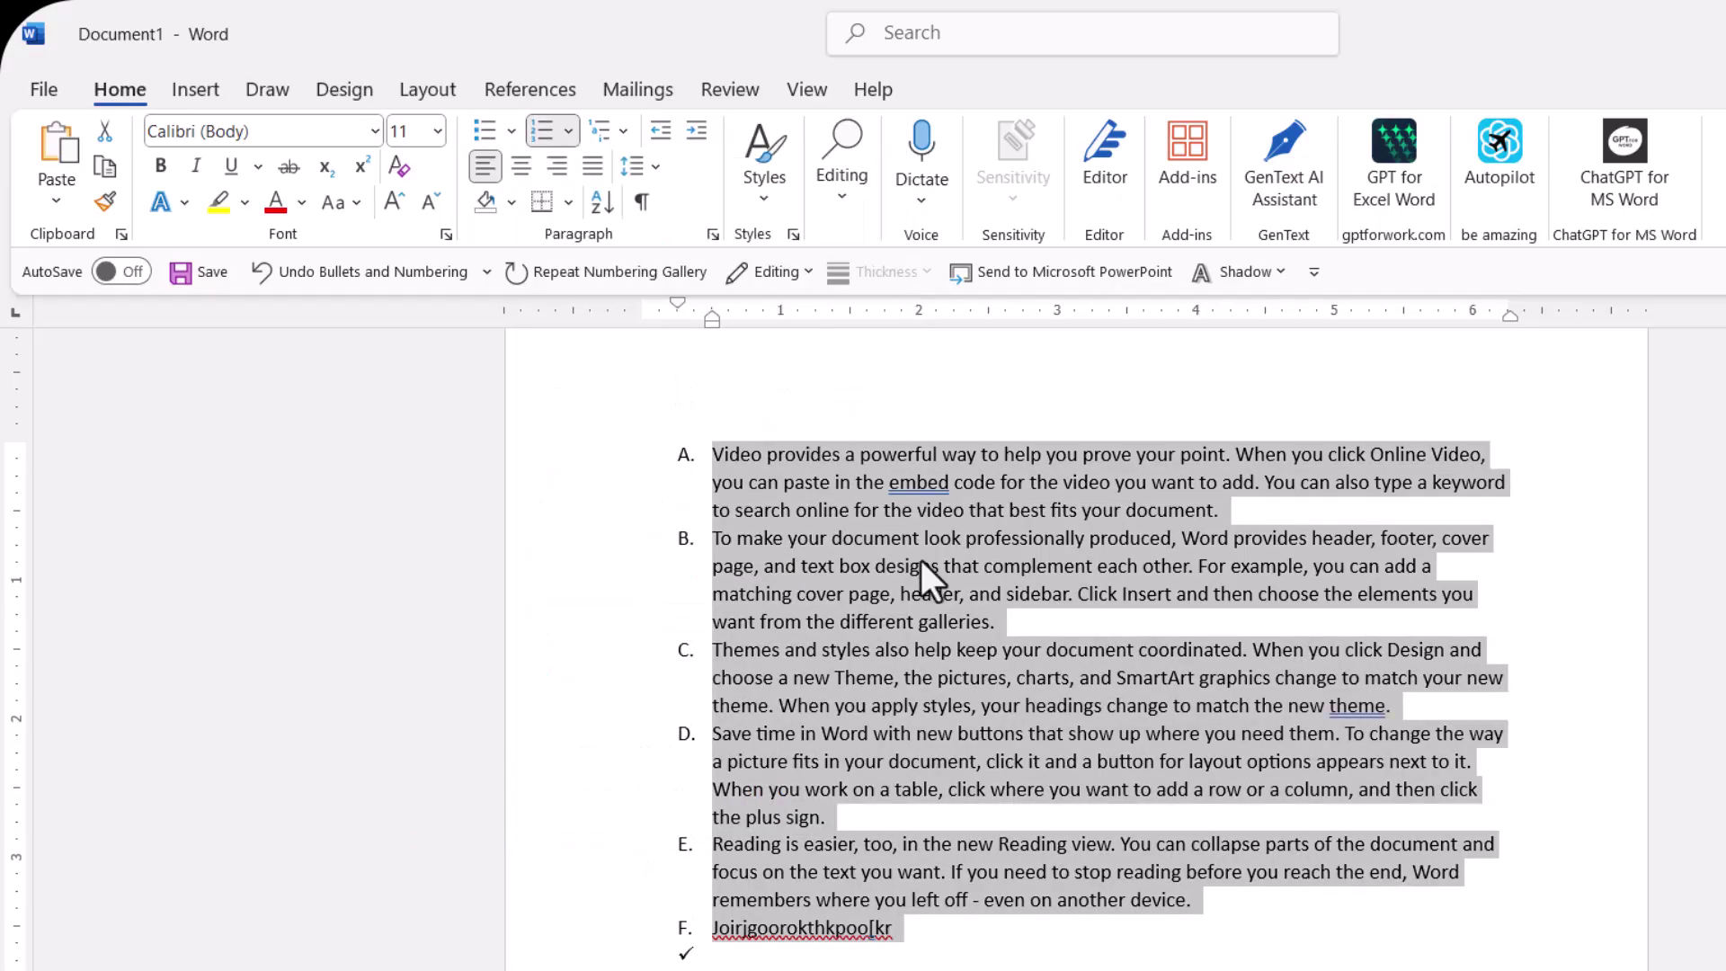
pyautogui.click(829, 634)
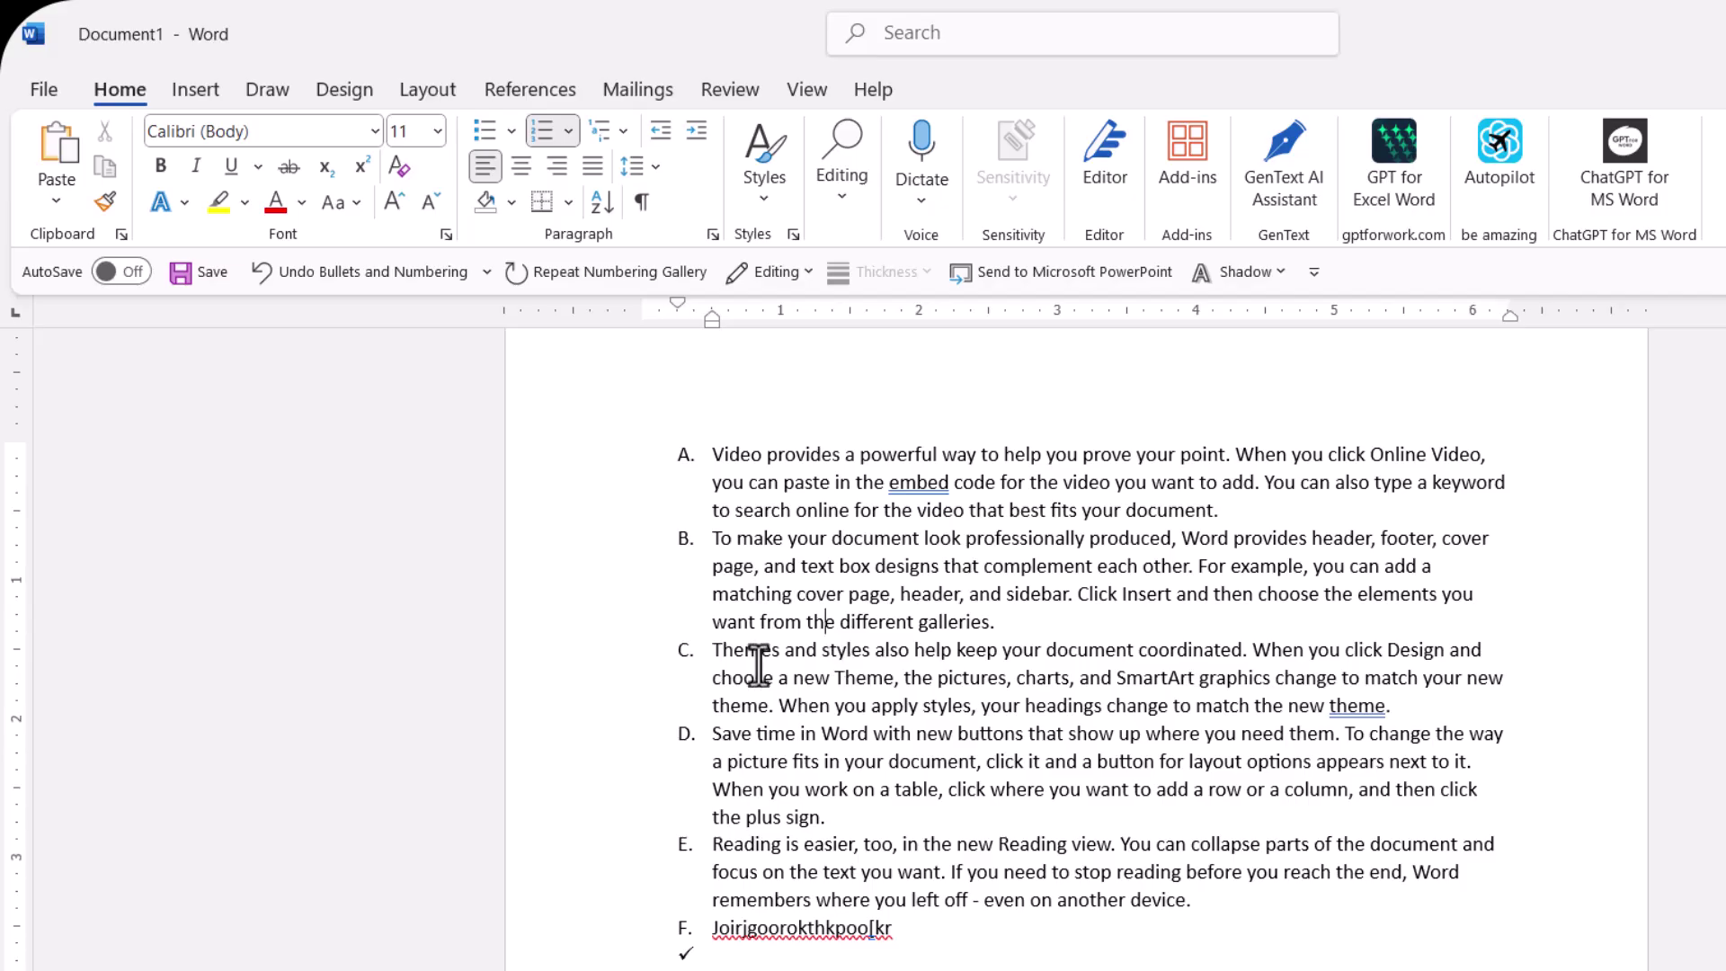
# Step: Renumber the list with Roman numerals I.–VI. and start an empty item VII
pyautogui.click(713, 654)
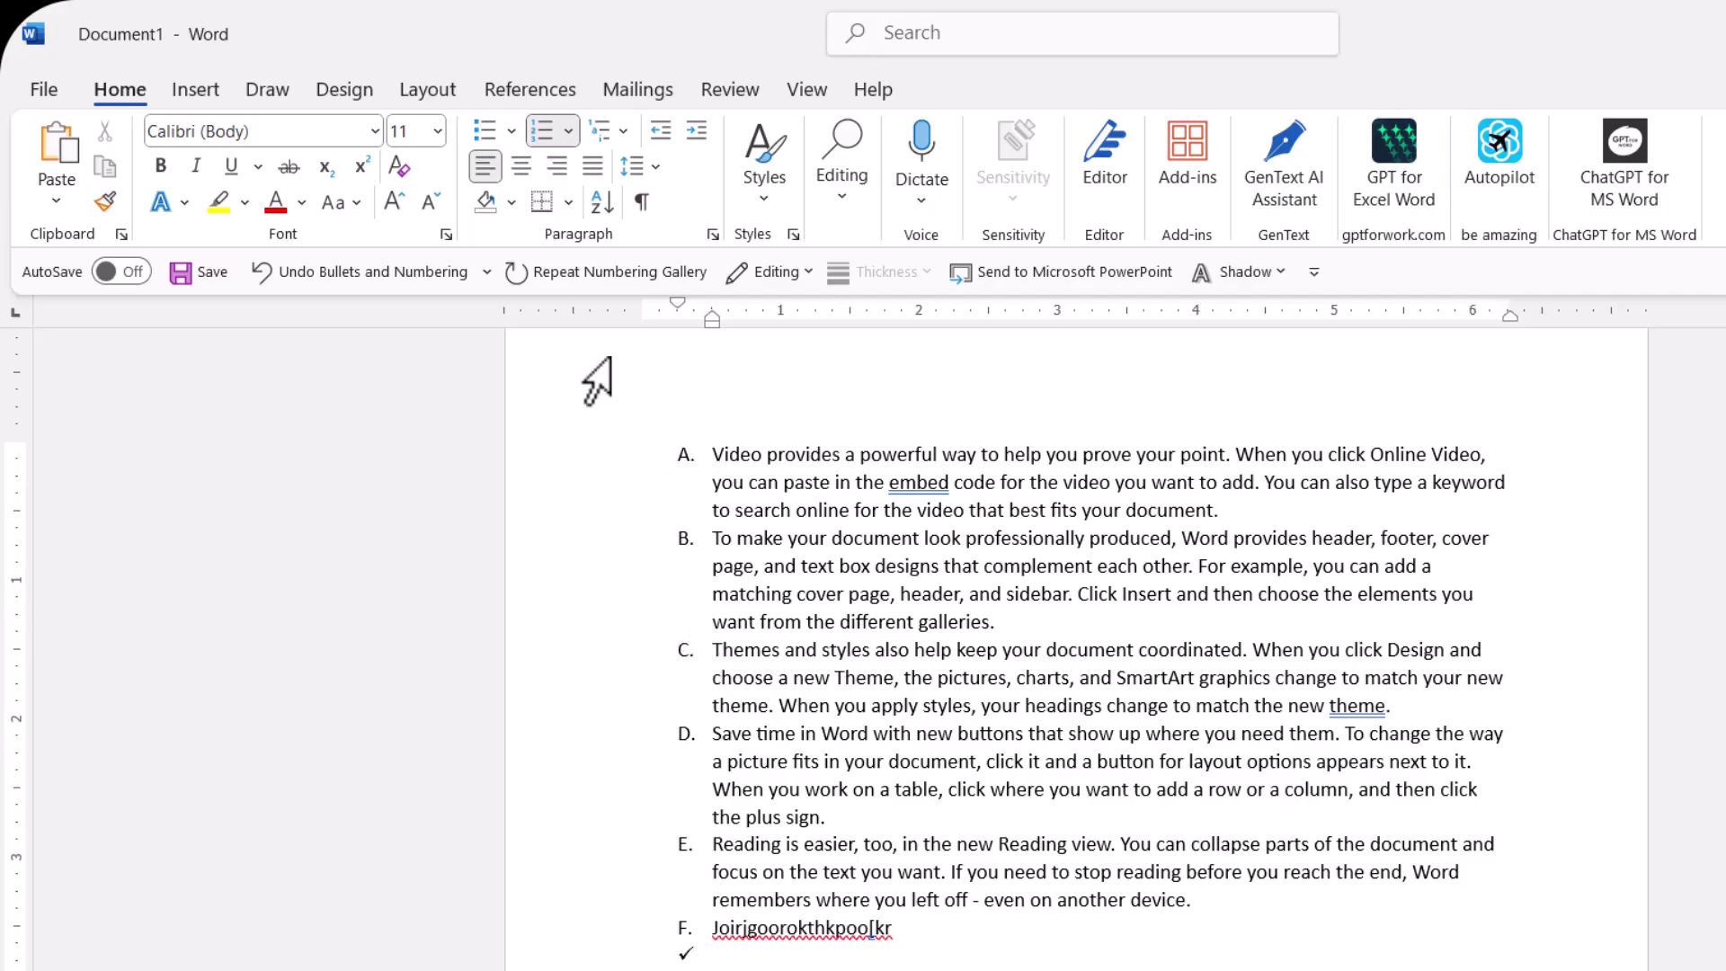
pyautogui.click(561, 142)
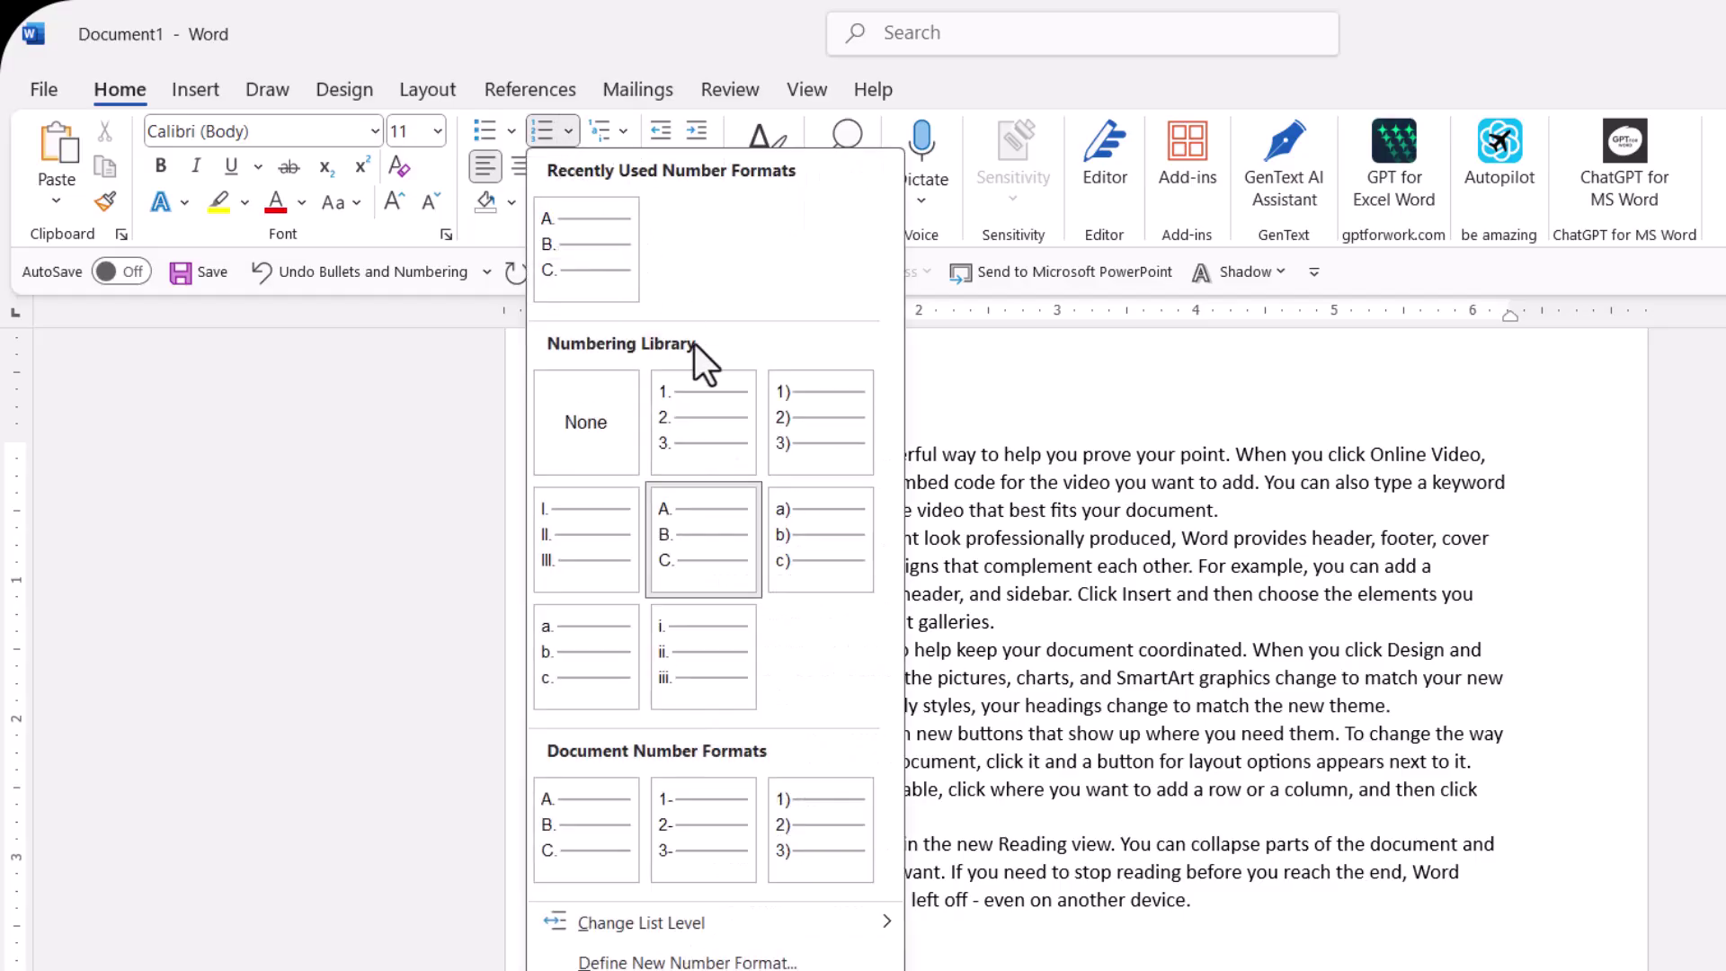
pyautogui.click(578, 526)
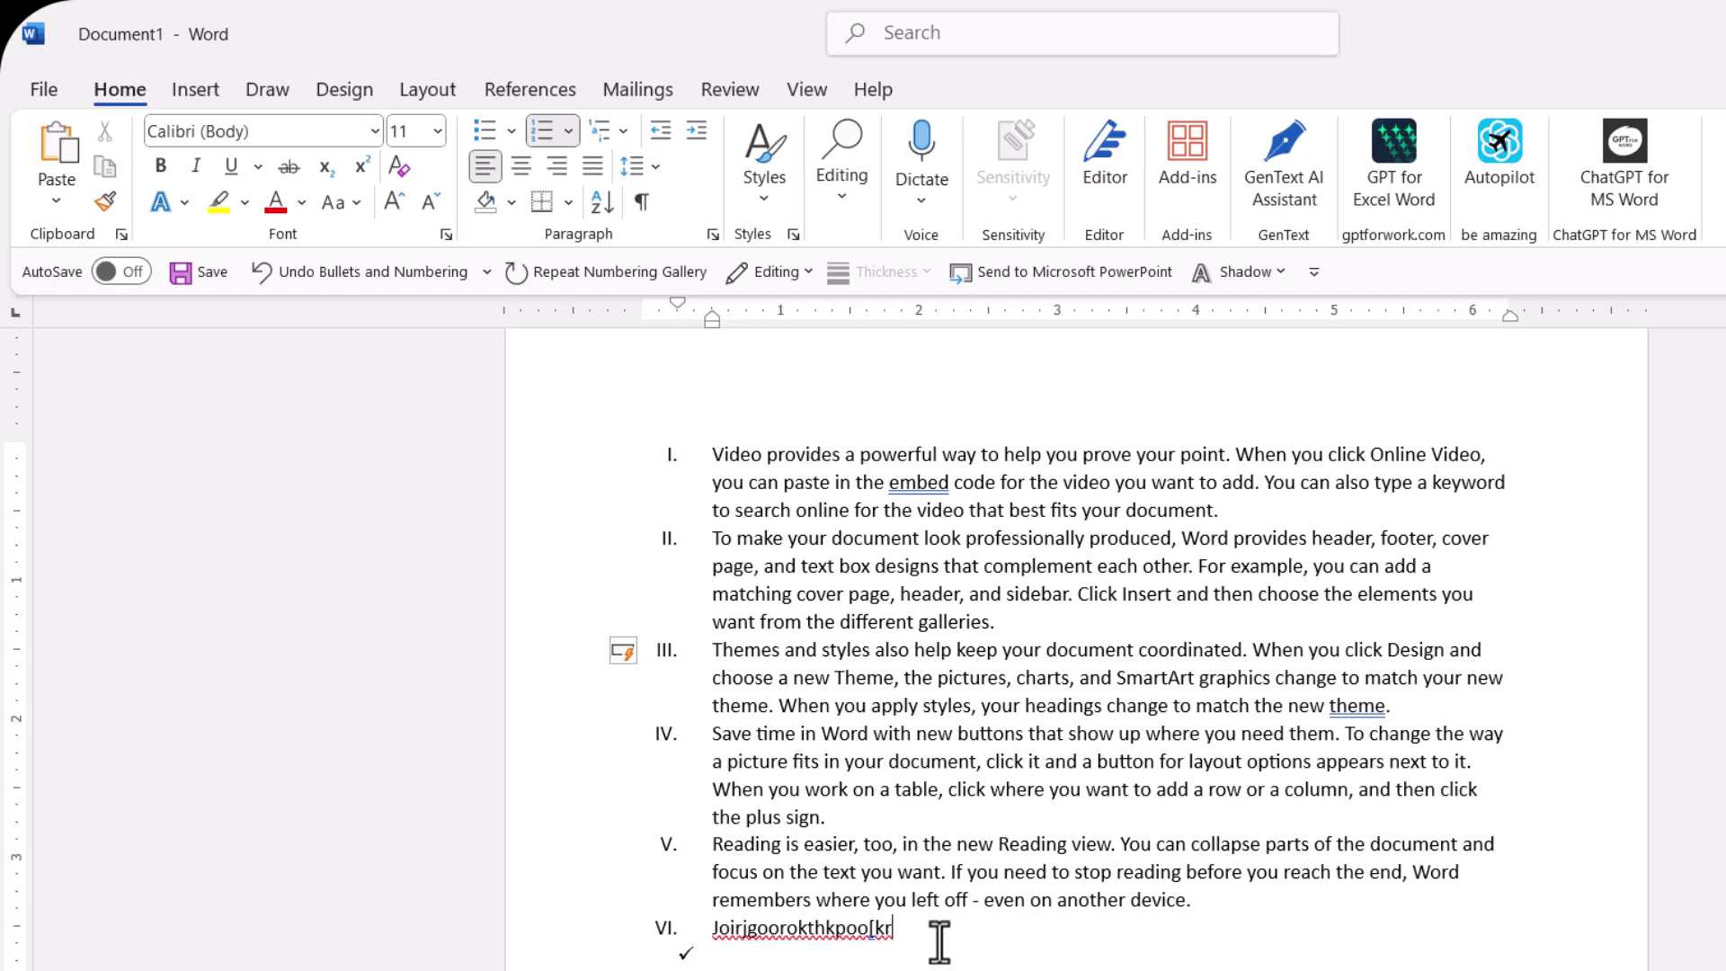
pyautogui.press('Return')
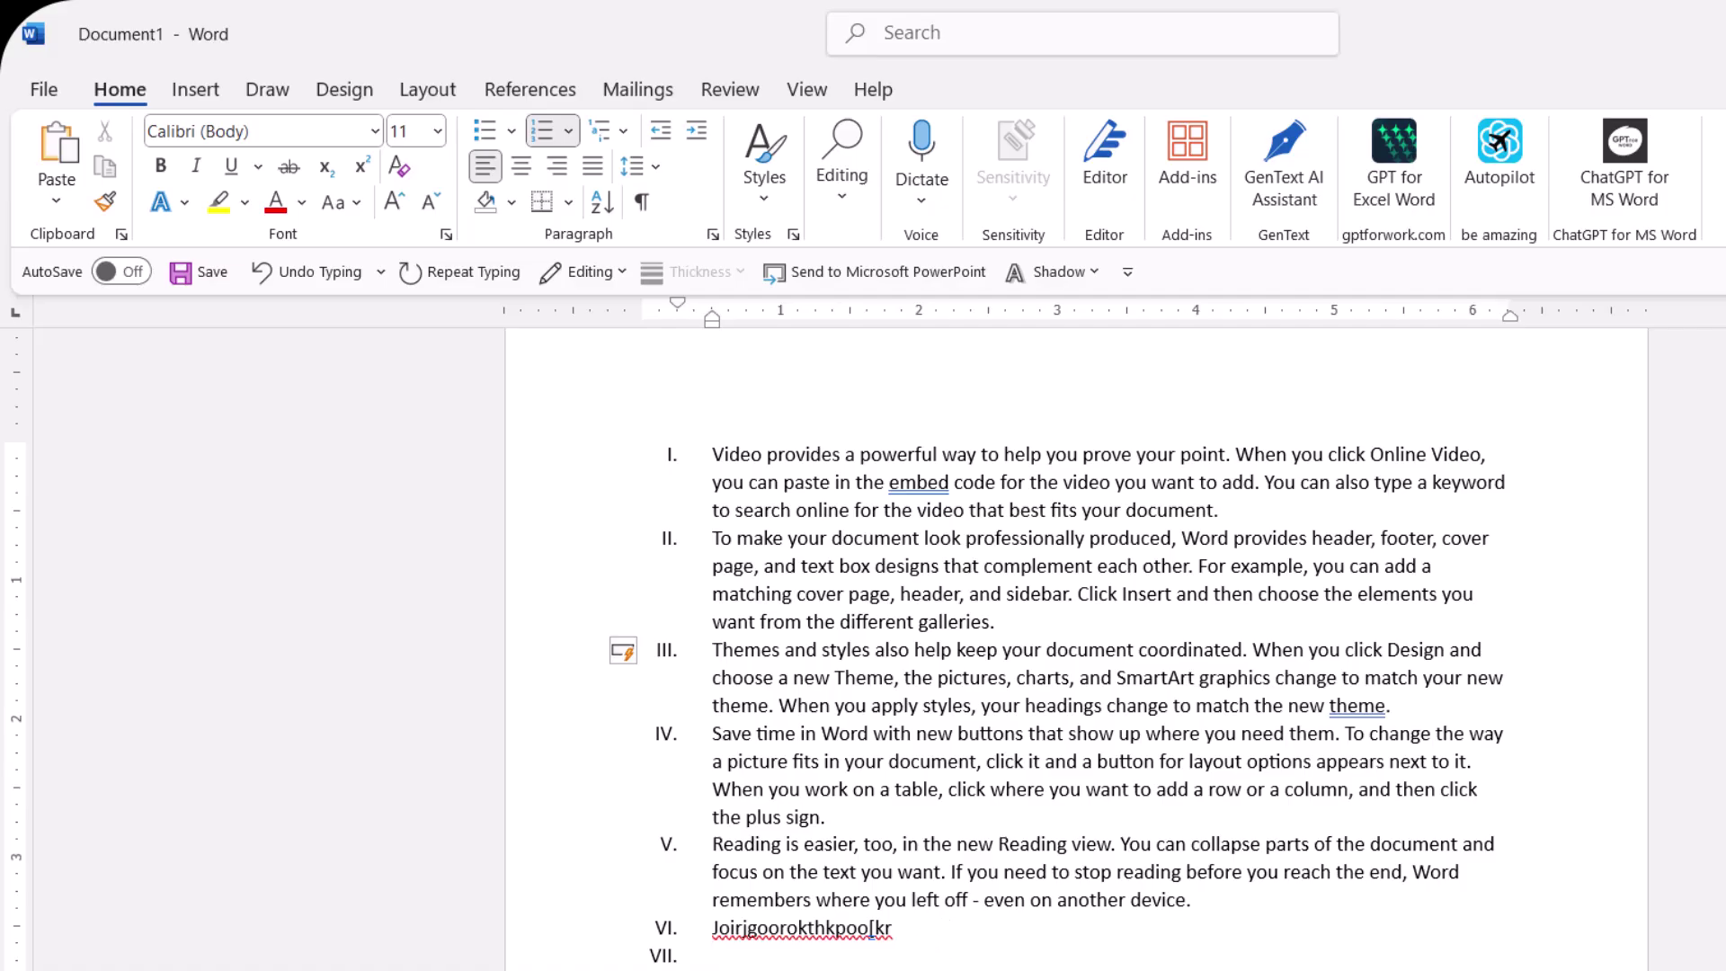
# Step: Type 'nmernpiipomigwg' as item VII and start item VIII
pyautogui.click(730, 970)
pyautogui.press('BackSpace')
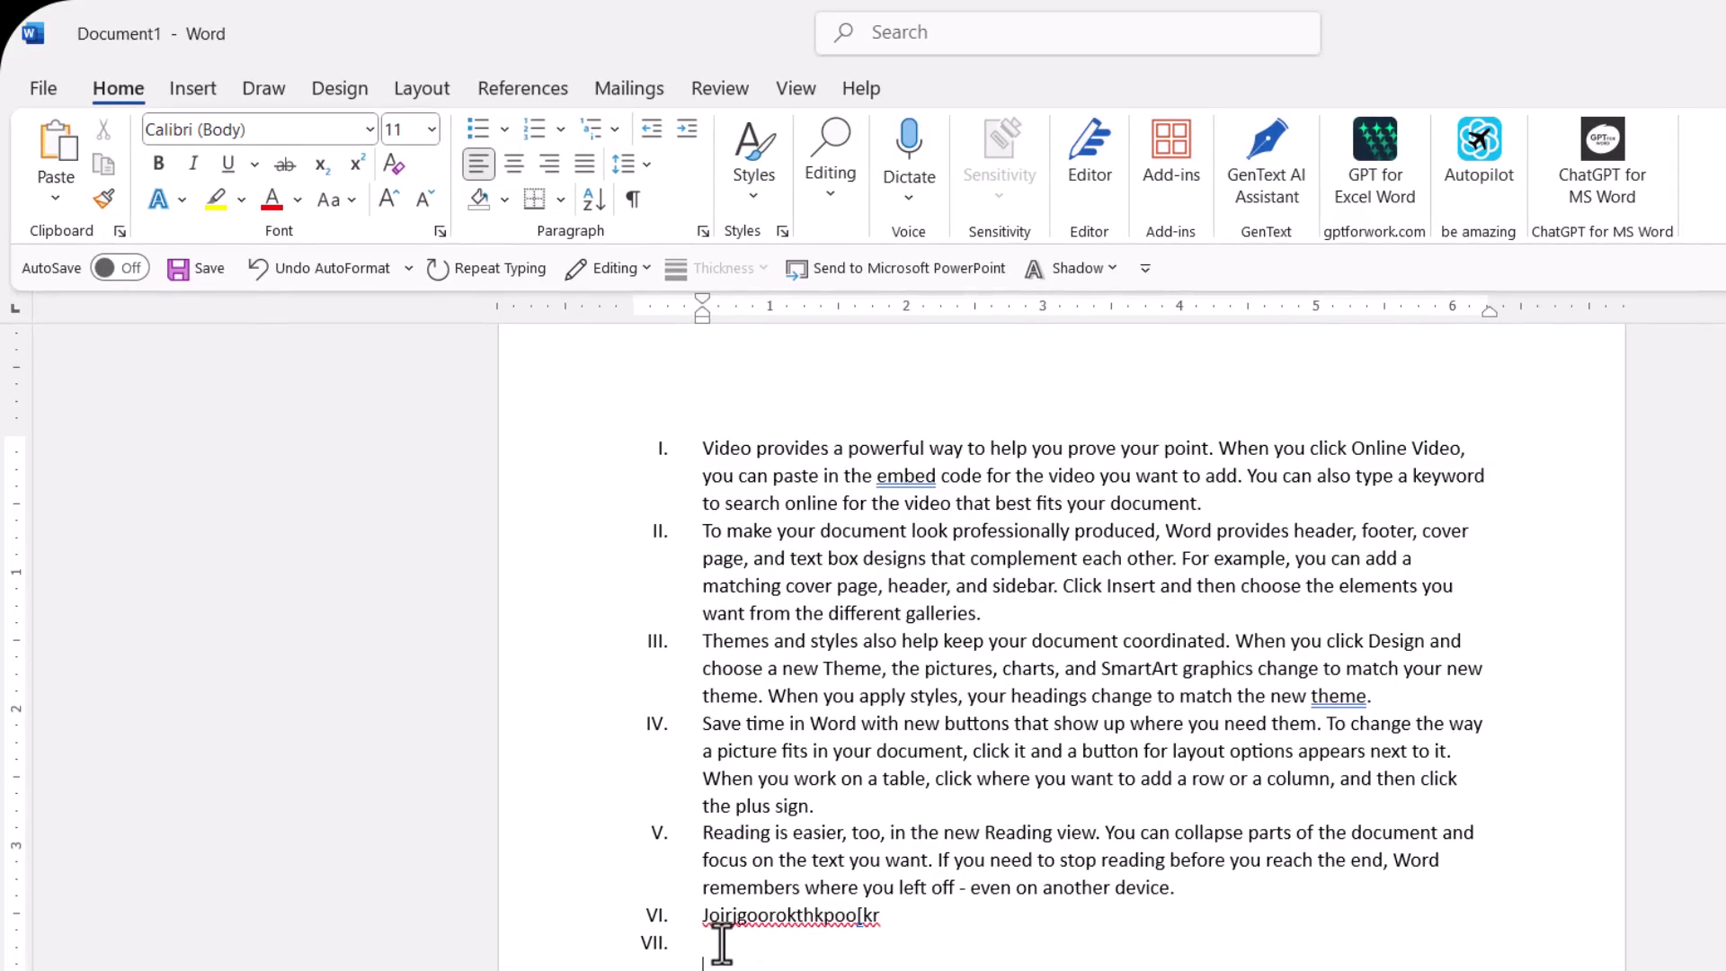
pyautogui.write('nmernpiipomigwg')
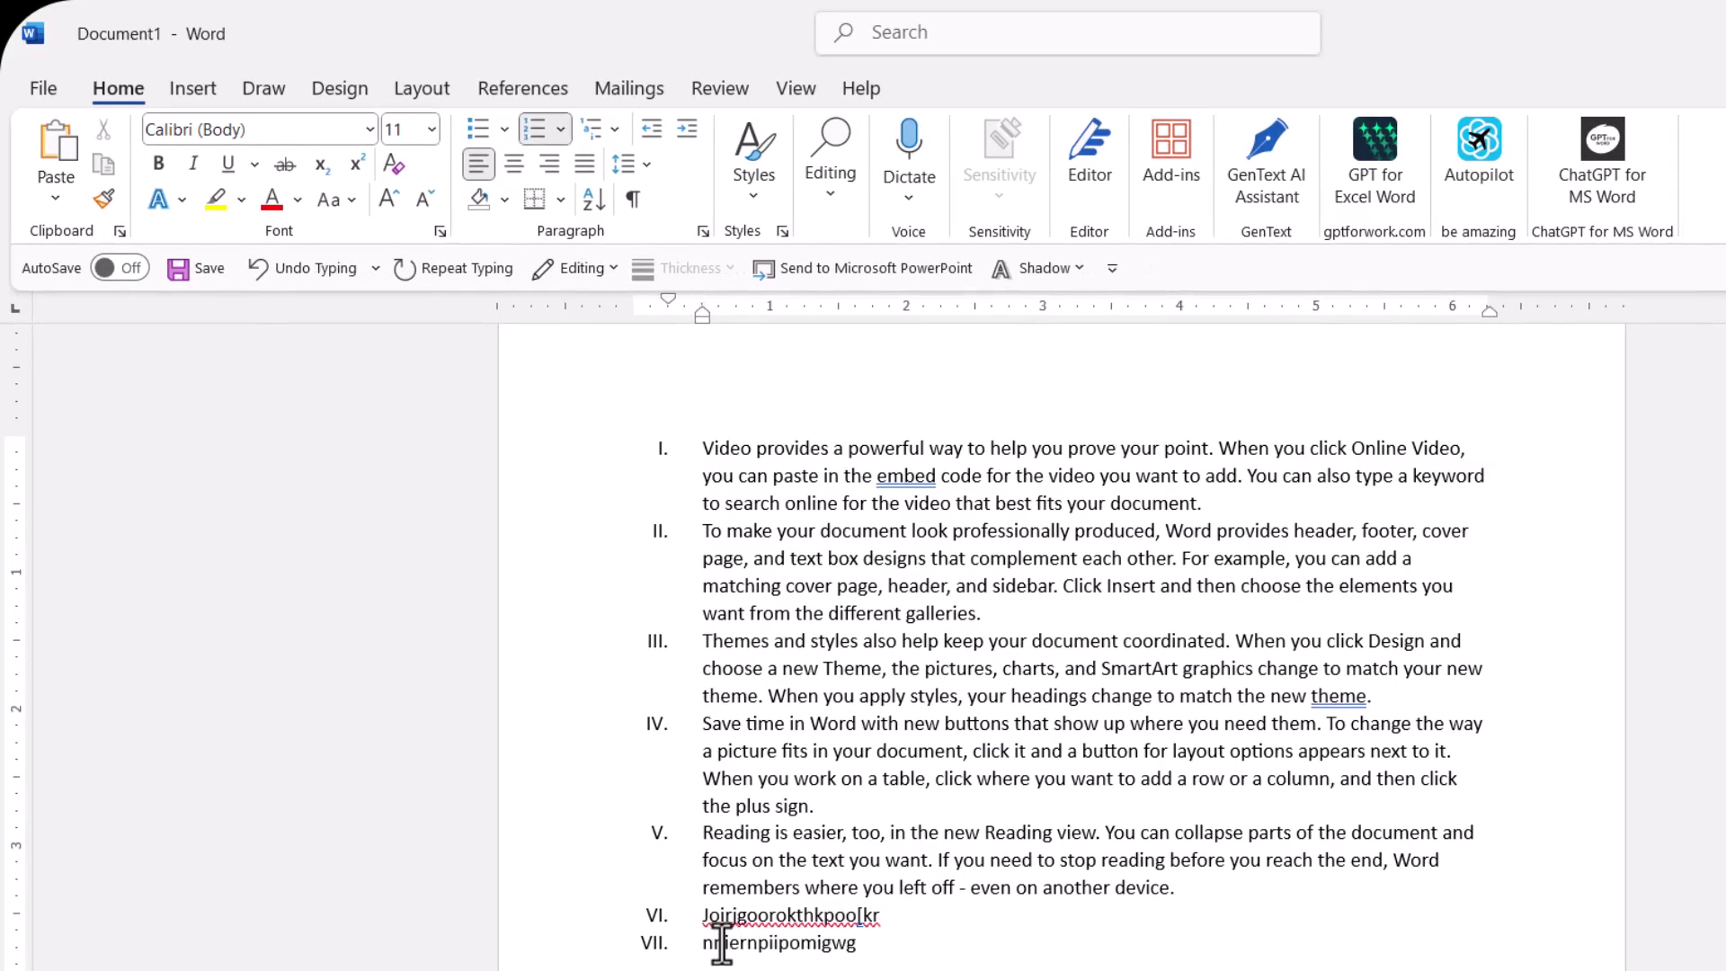
pyautogui.press('Return')
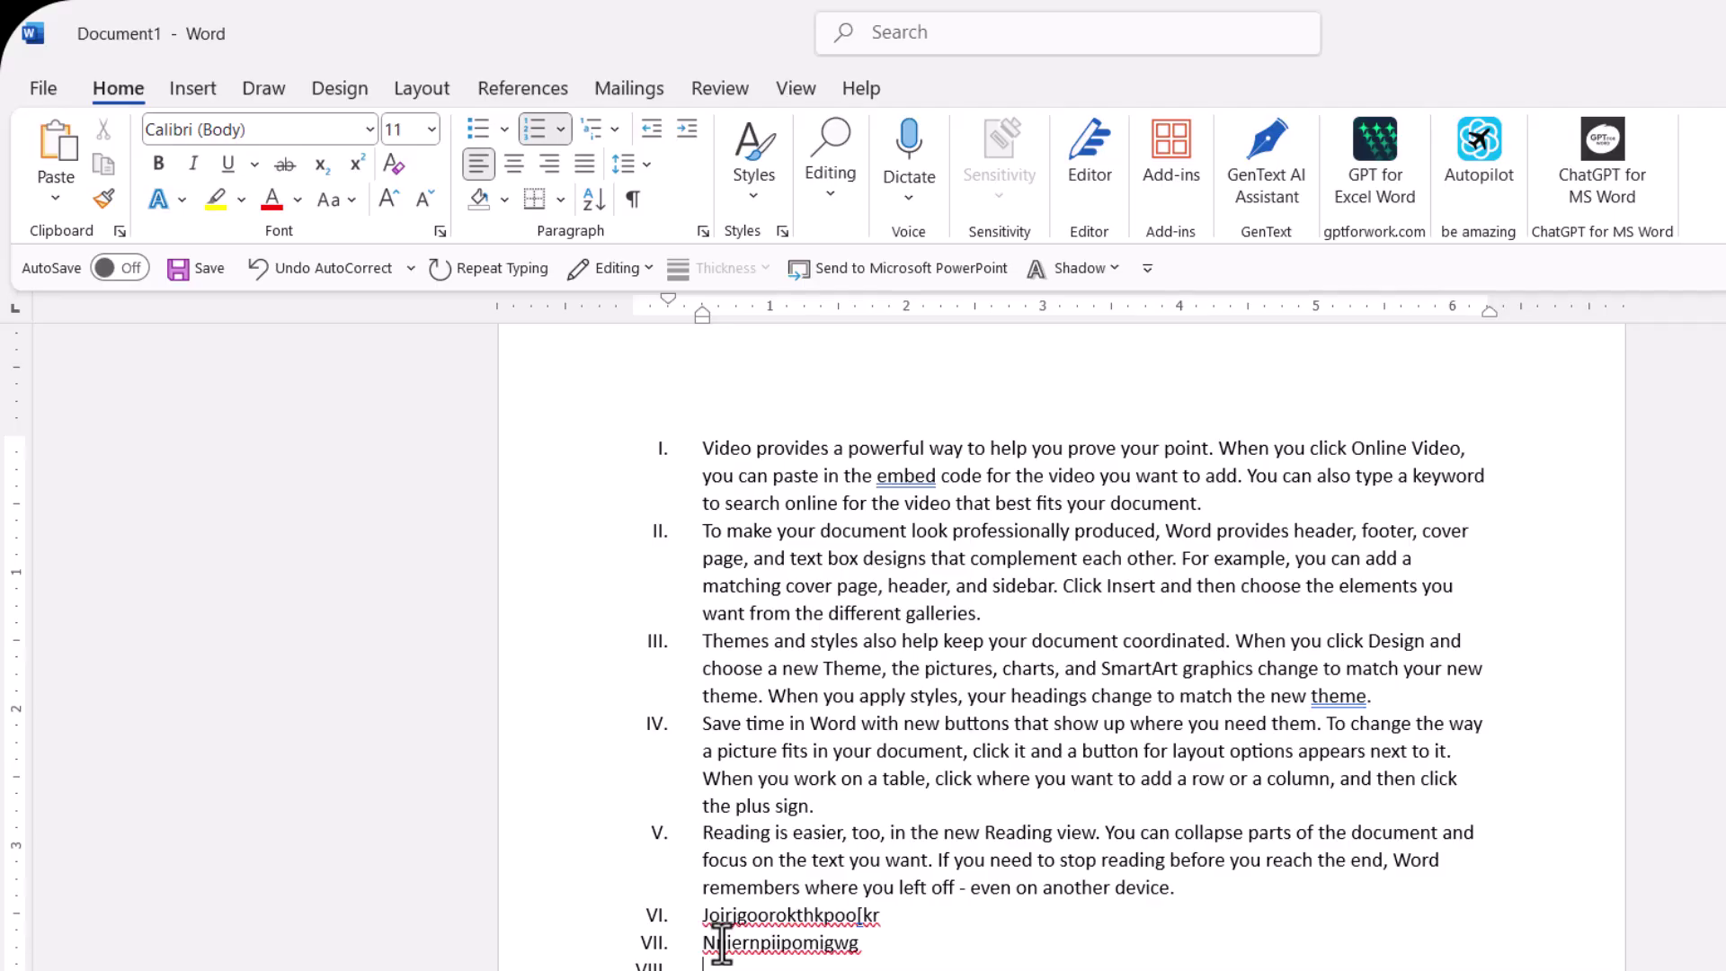
# Step: Look through the Bullets and Numbering galleries, ending on the Multilevel List styles
pyautogui.click(501, 123)
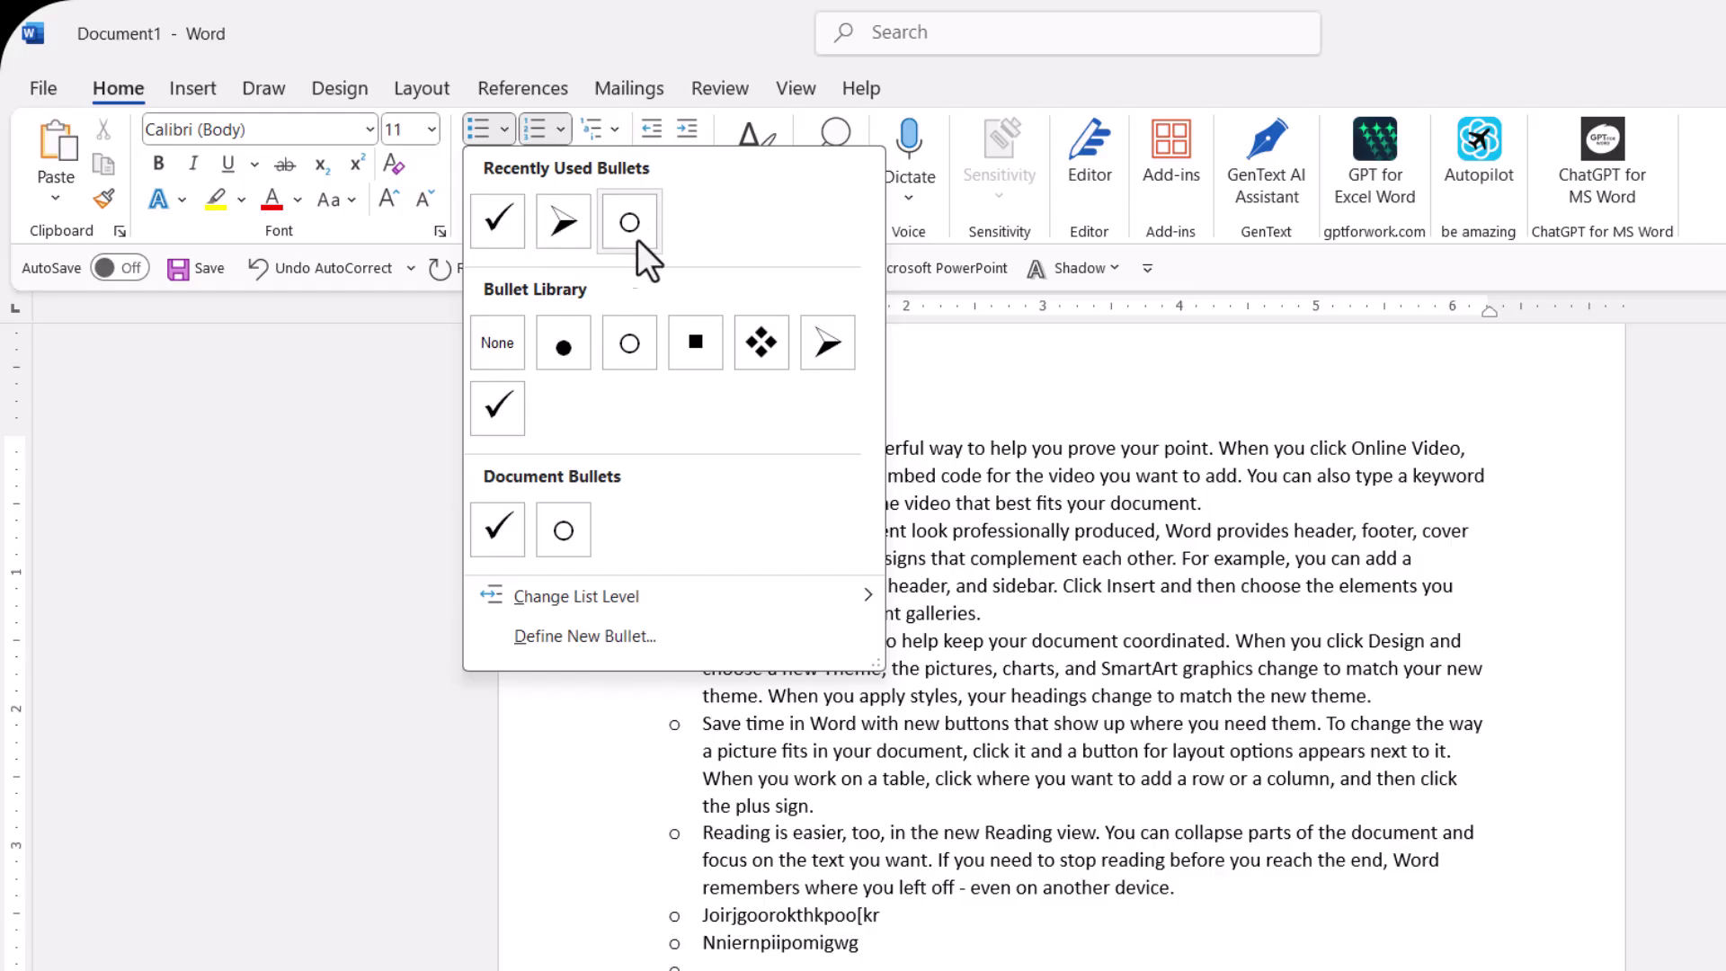
pyautogui.click(559, 128)
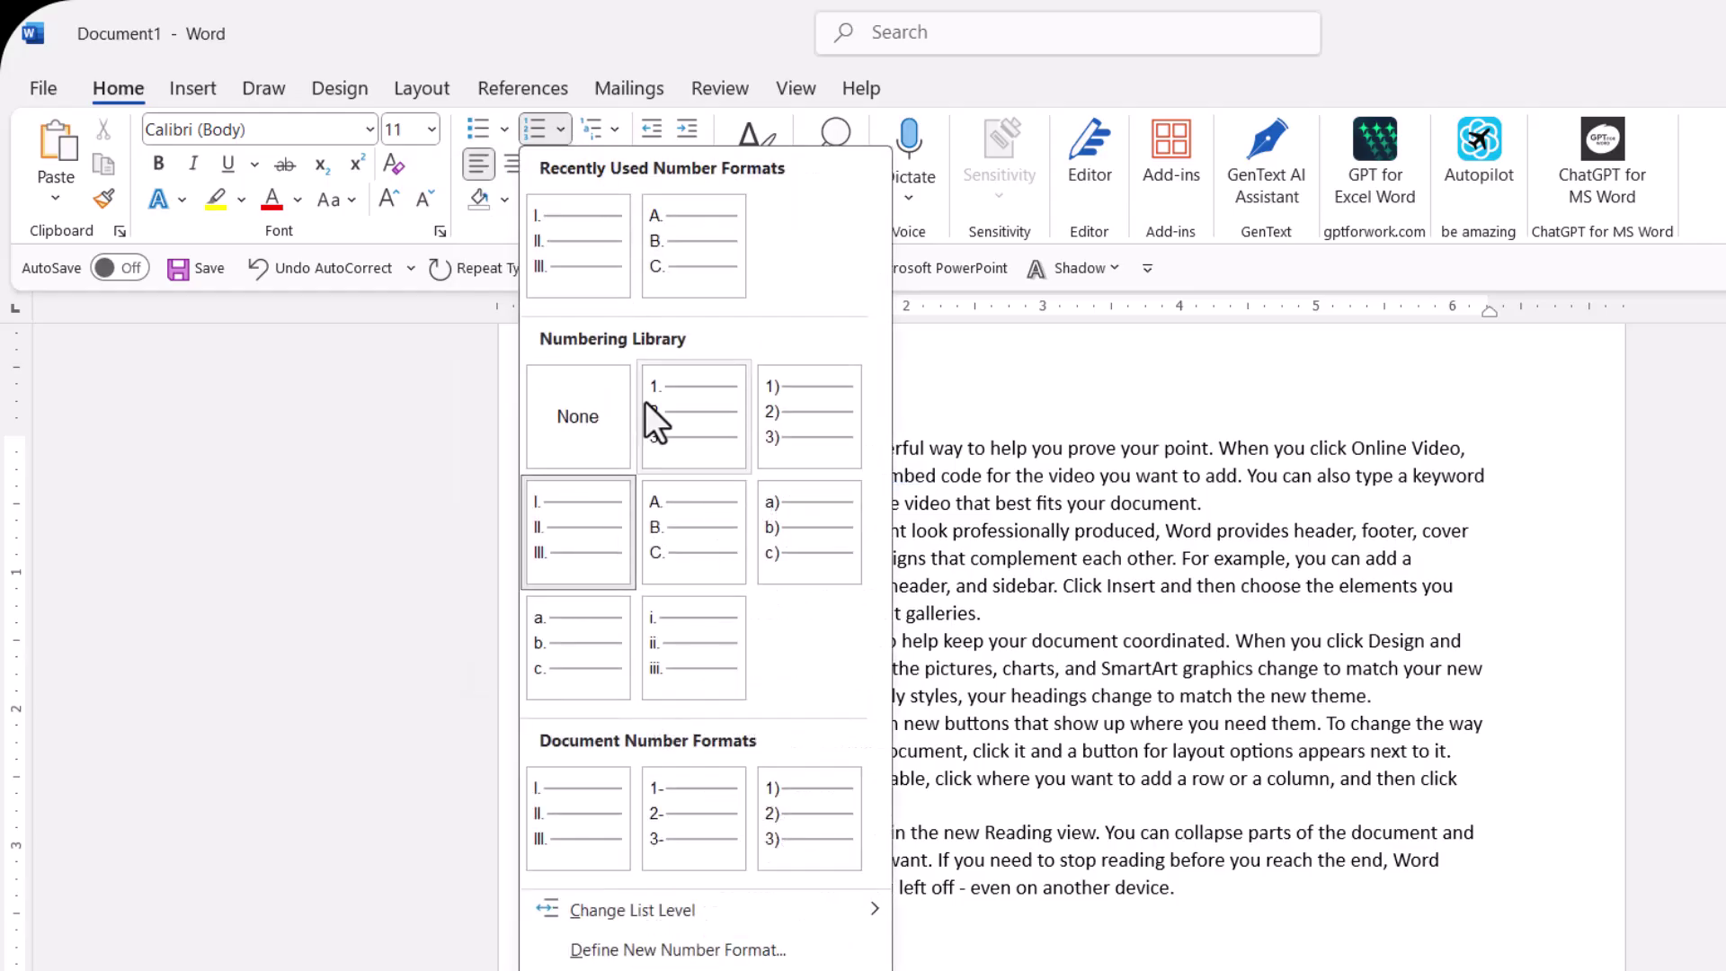
pyautogui.click(613, 127)
pyautogui.click(613, 127)
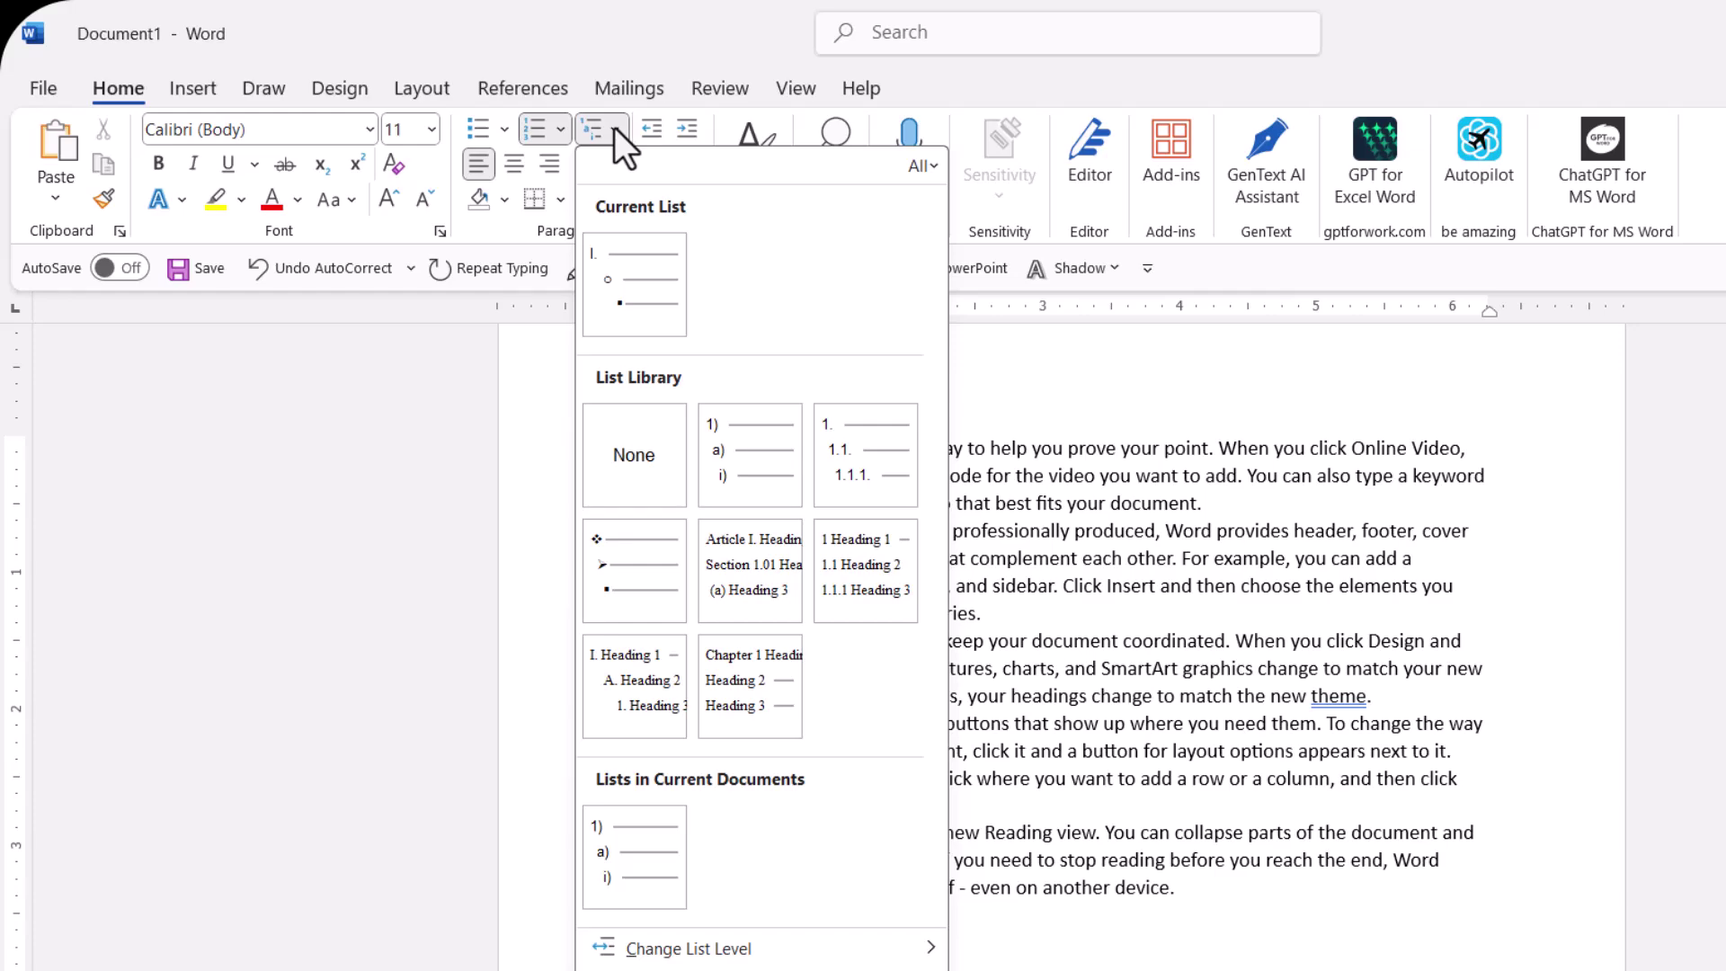
# Step: Browse the Multilevel List gallery and close Define New Multilevel List without changes
pyautogui.click(331, 408)
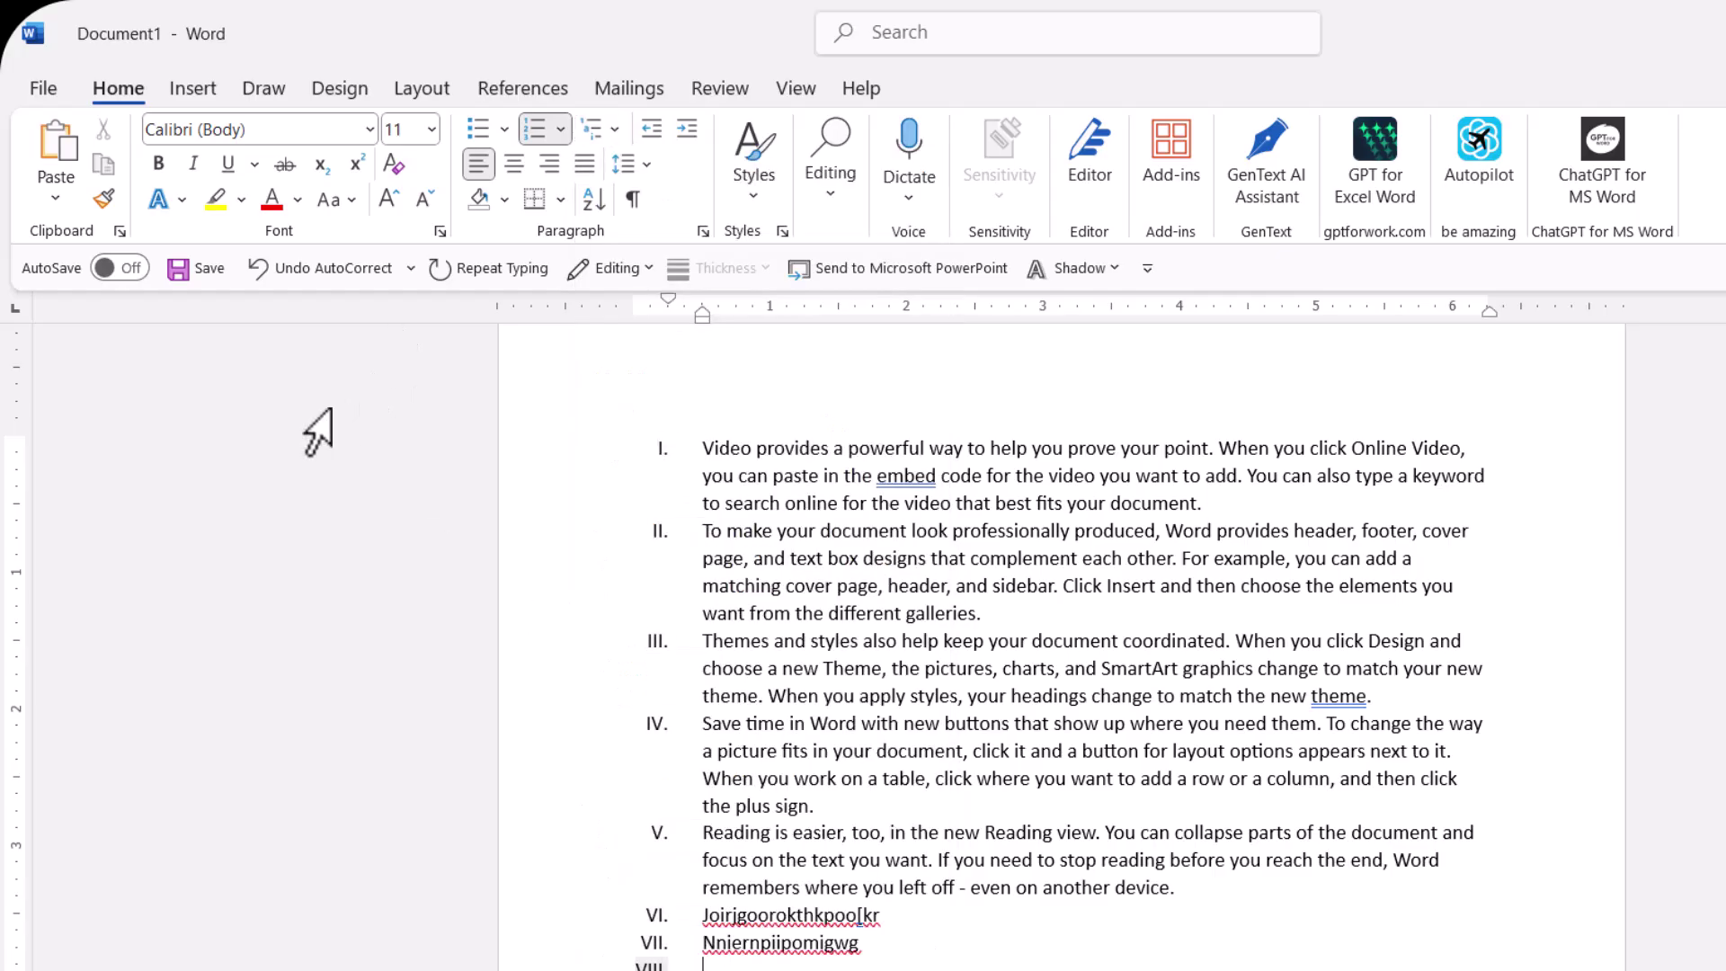
pyautogui.click(606, 127)
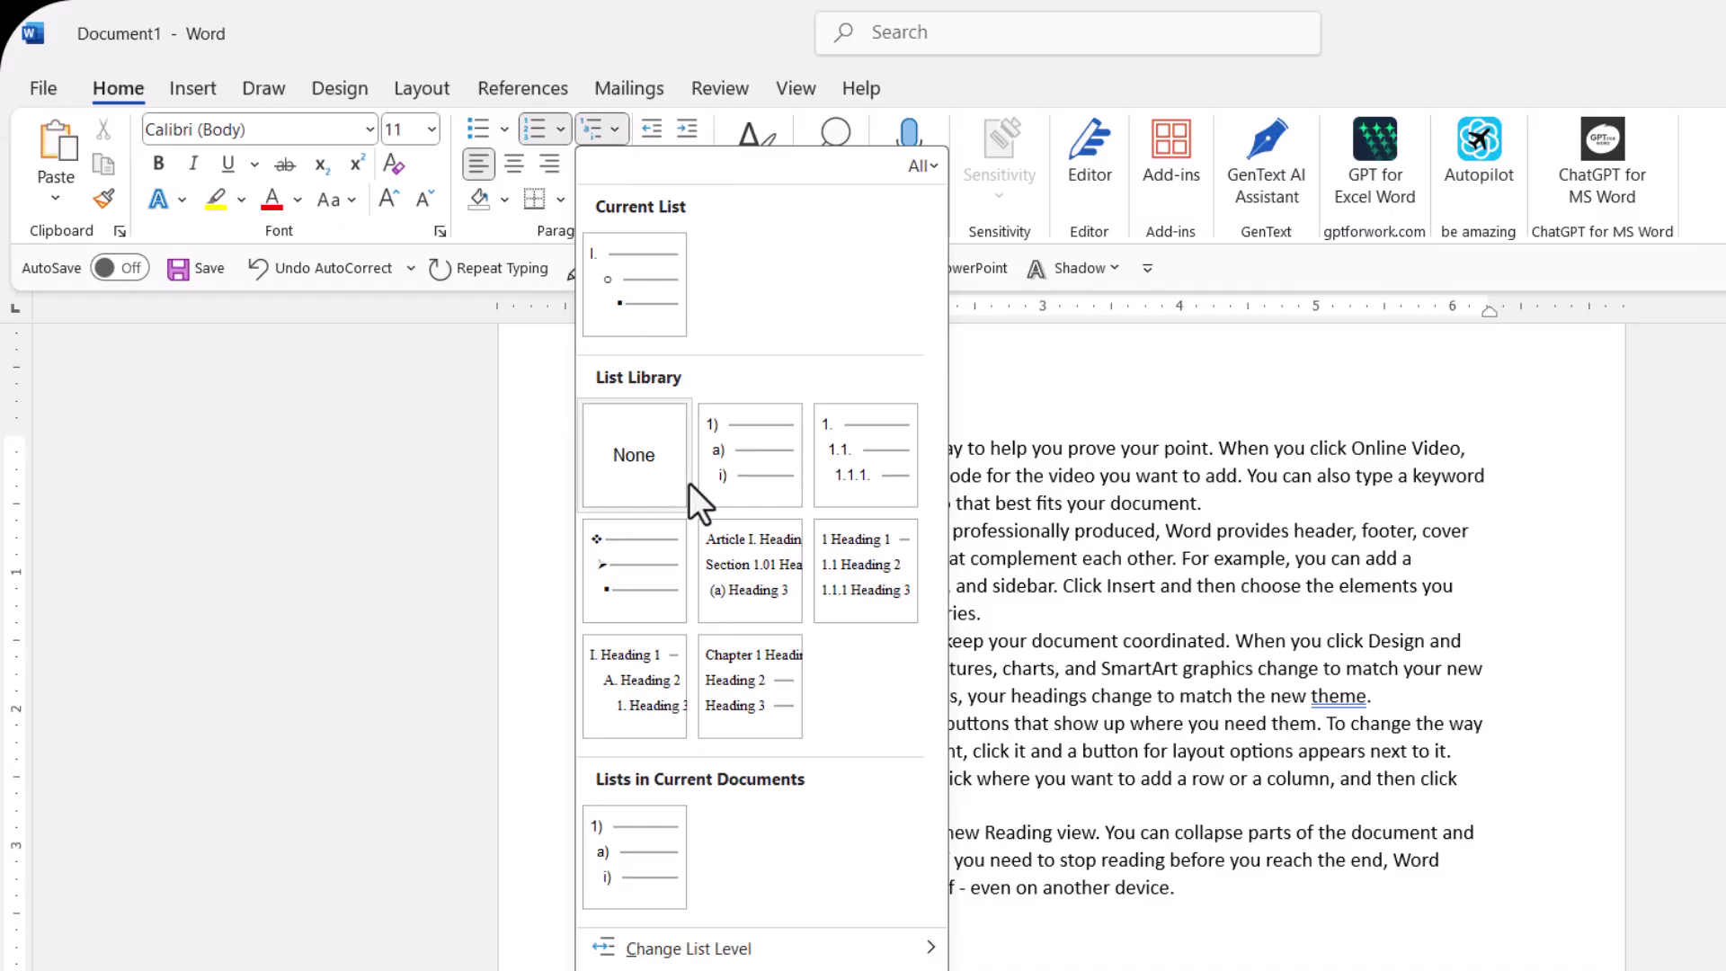
pyautogui.moveTo(723, 452)
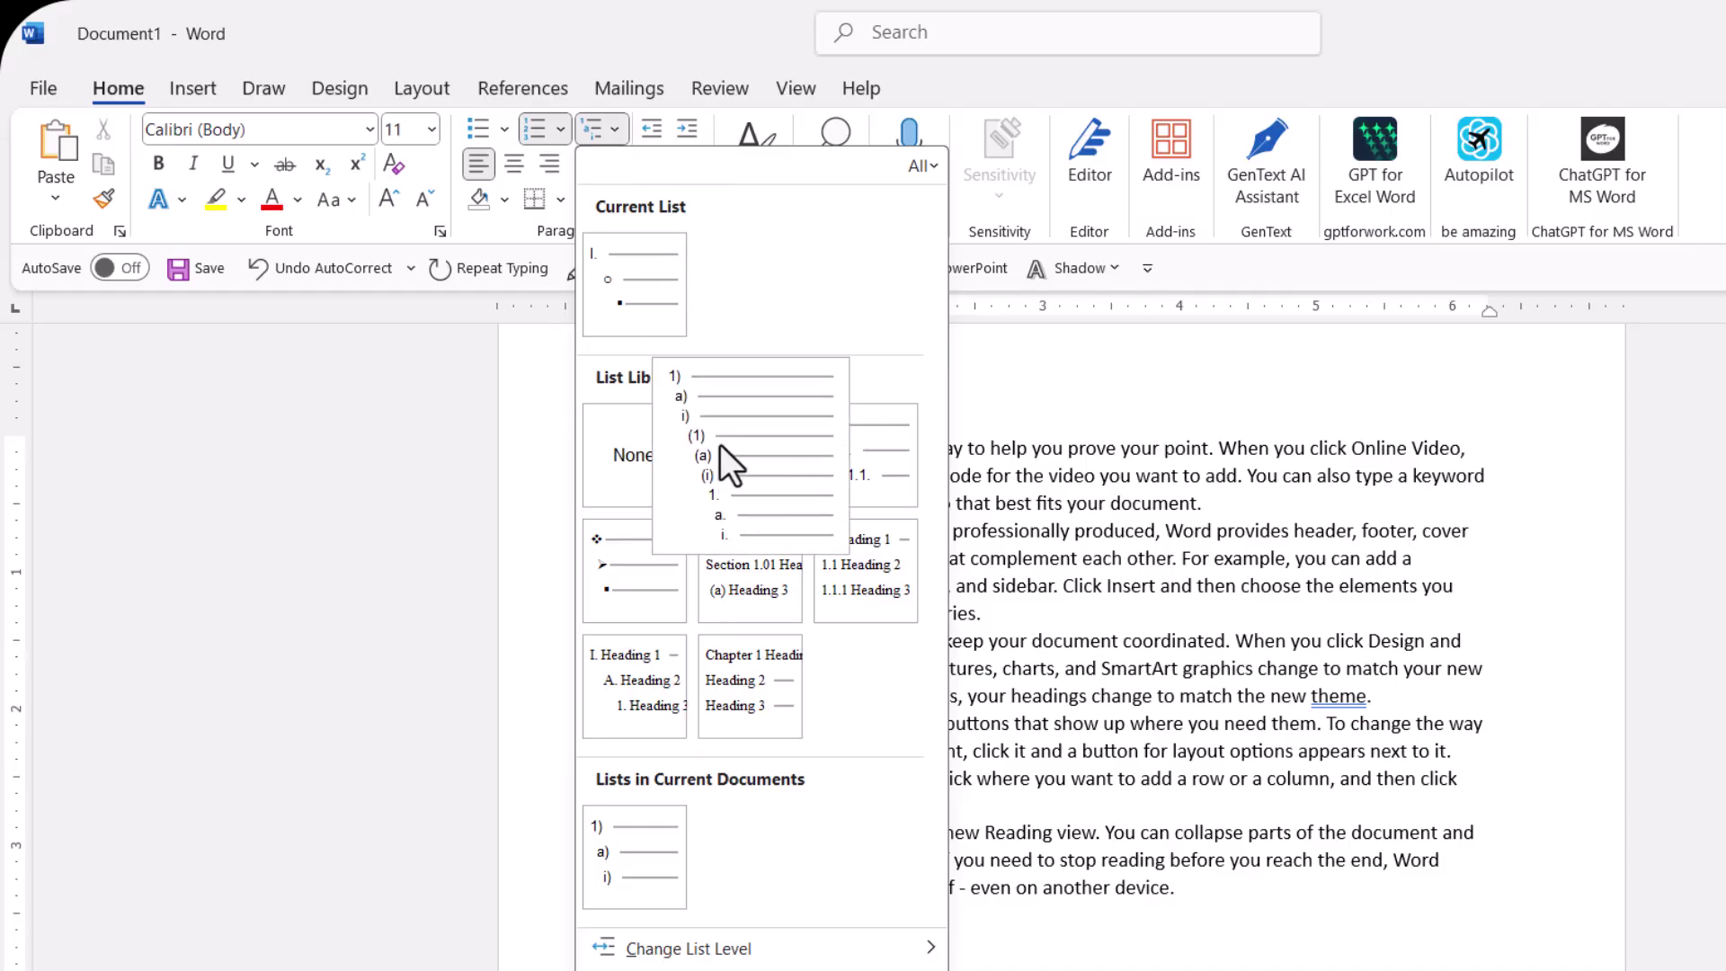
pyautogui.click(1082, 961)
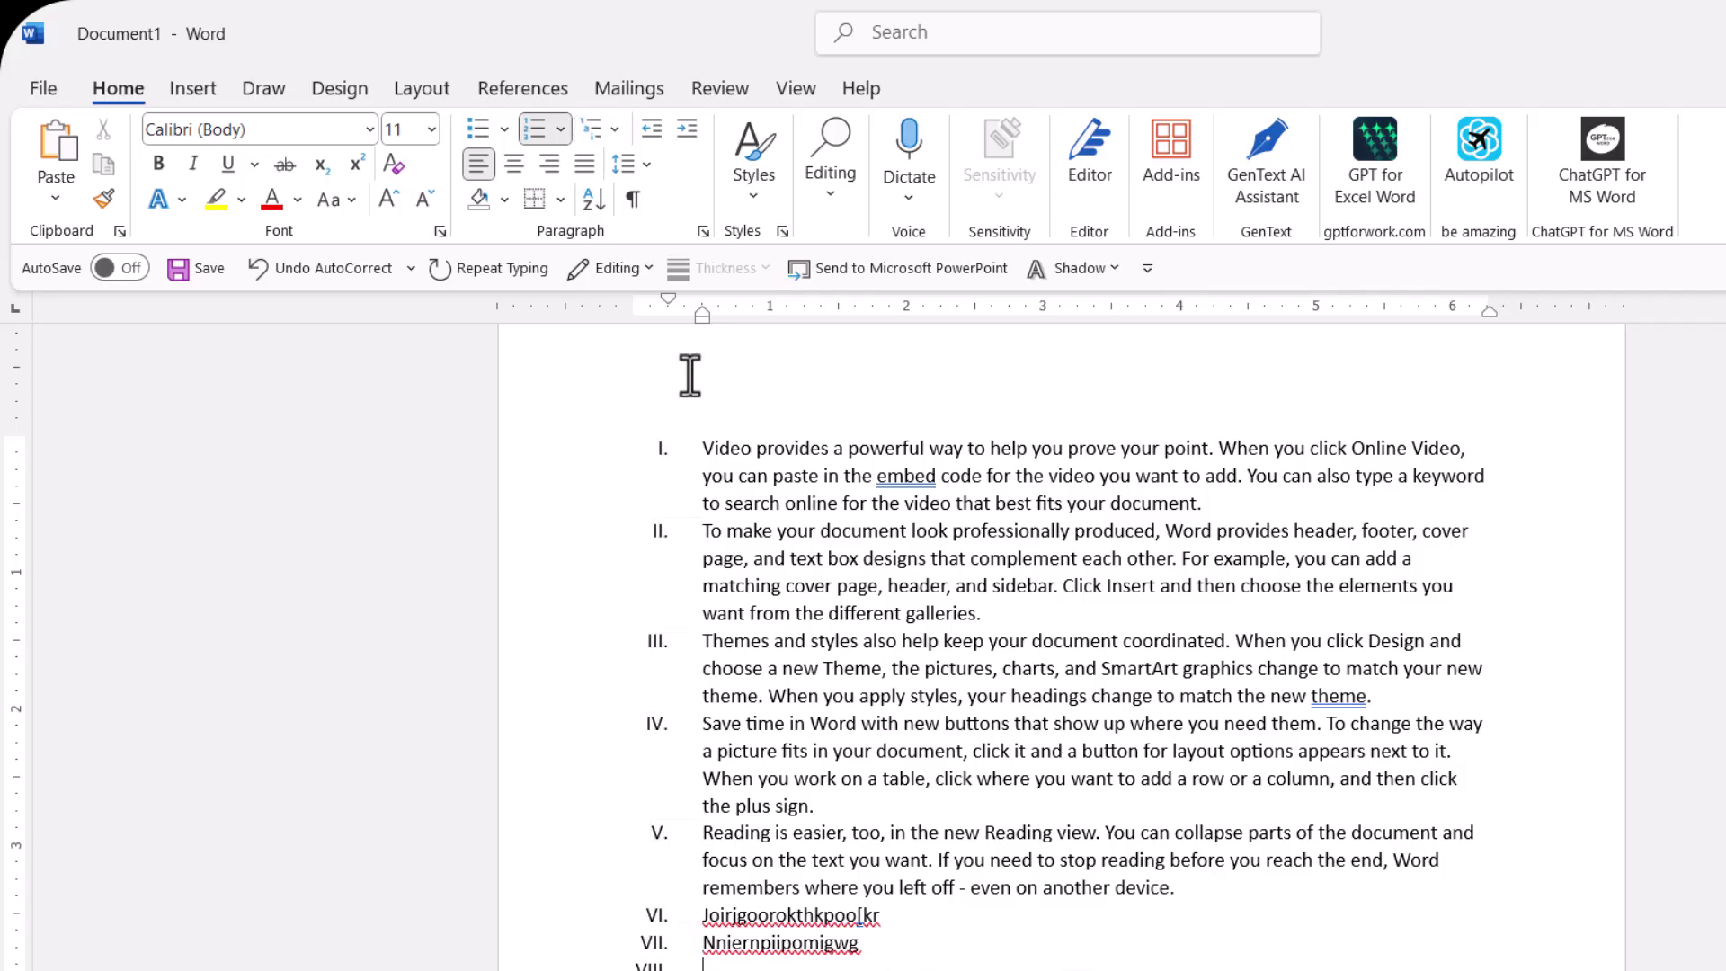
pyautogui.click(612, 126)
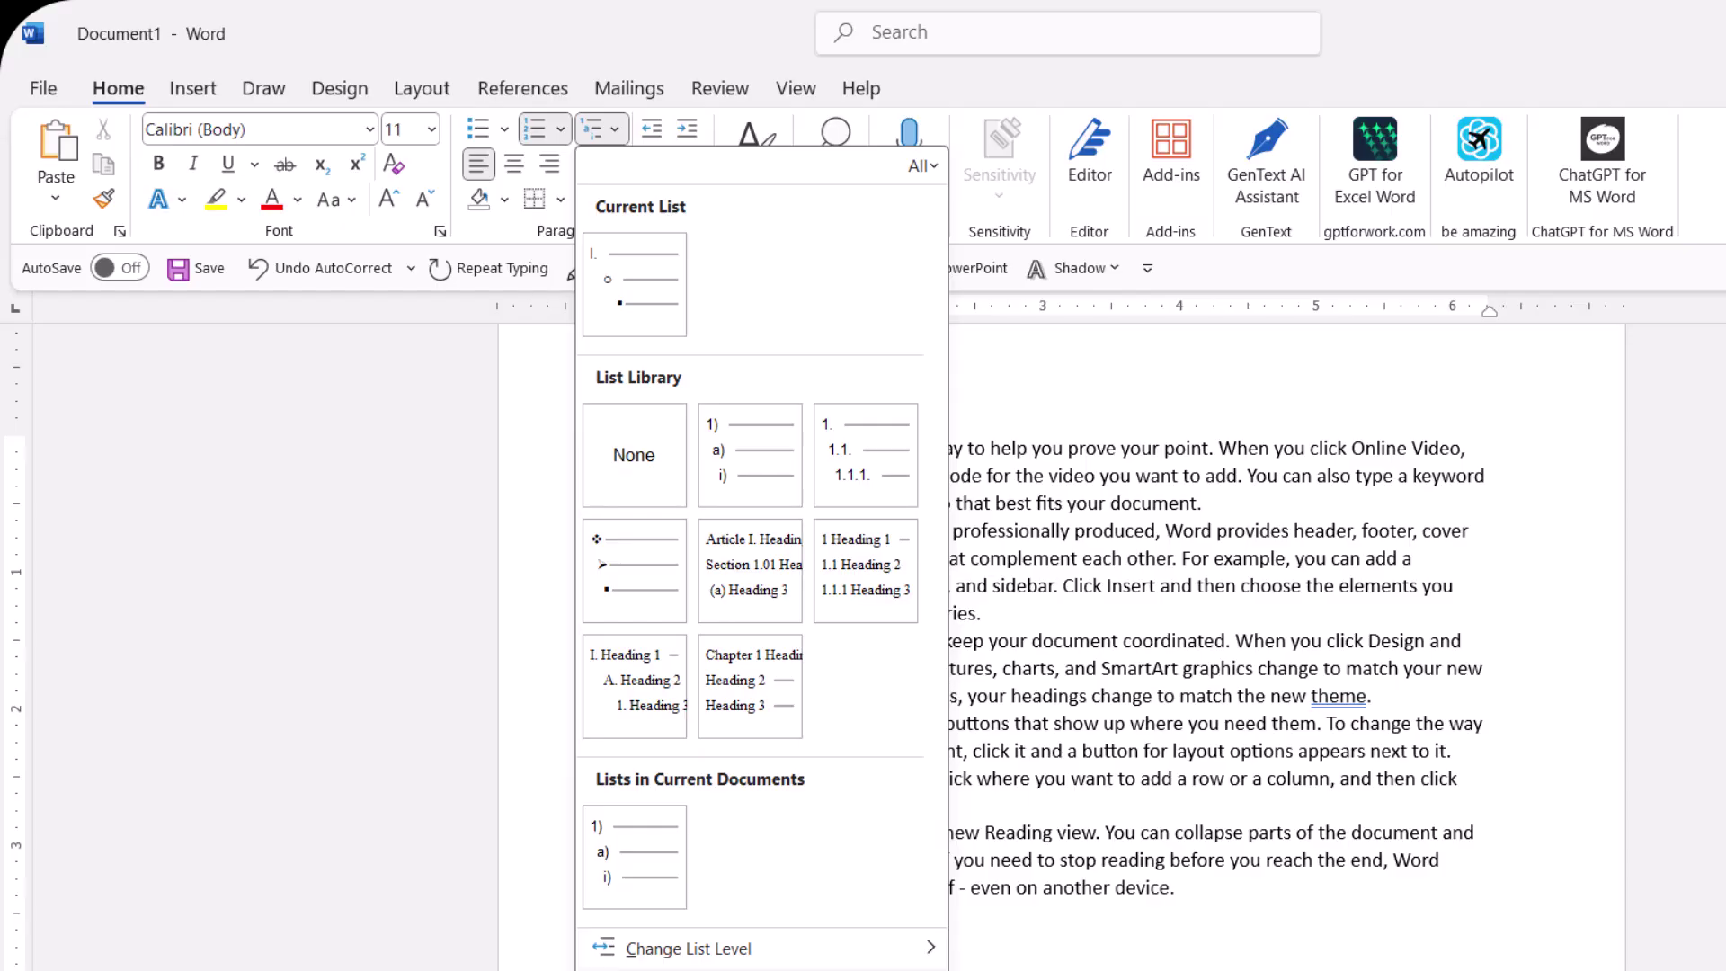
pyautogui.click(684, 970)
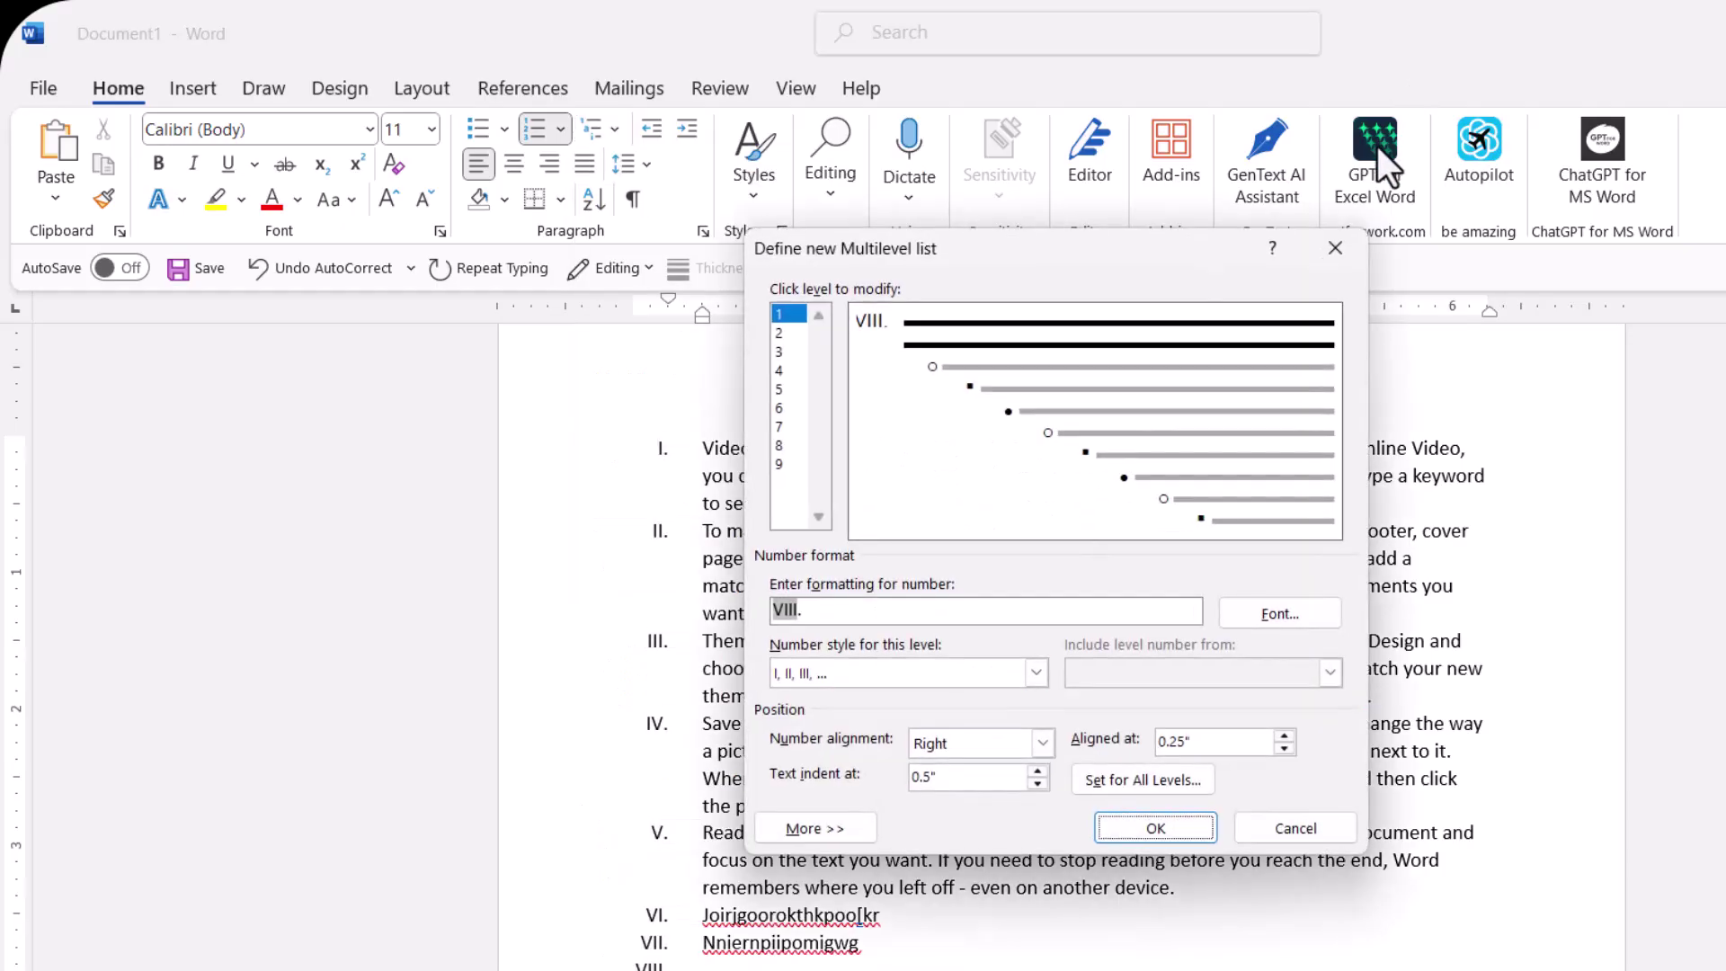
pyautogui.click(1327, 263)
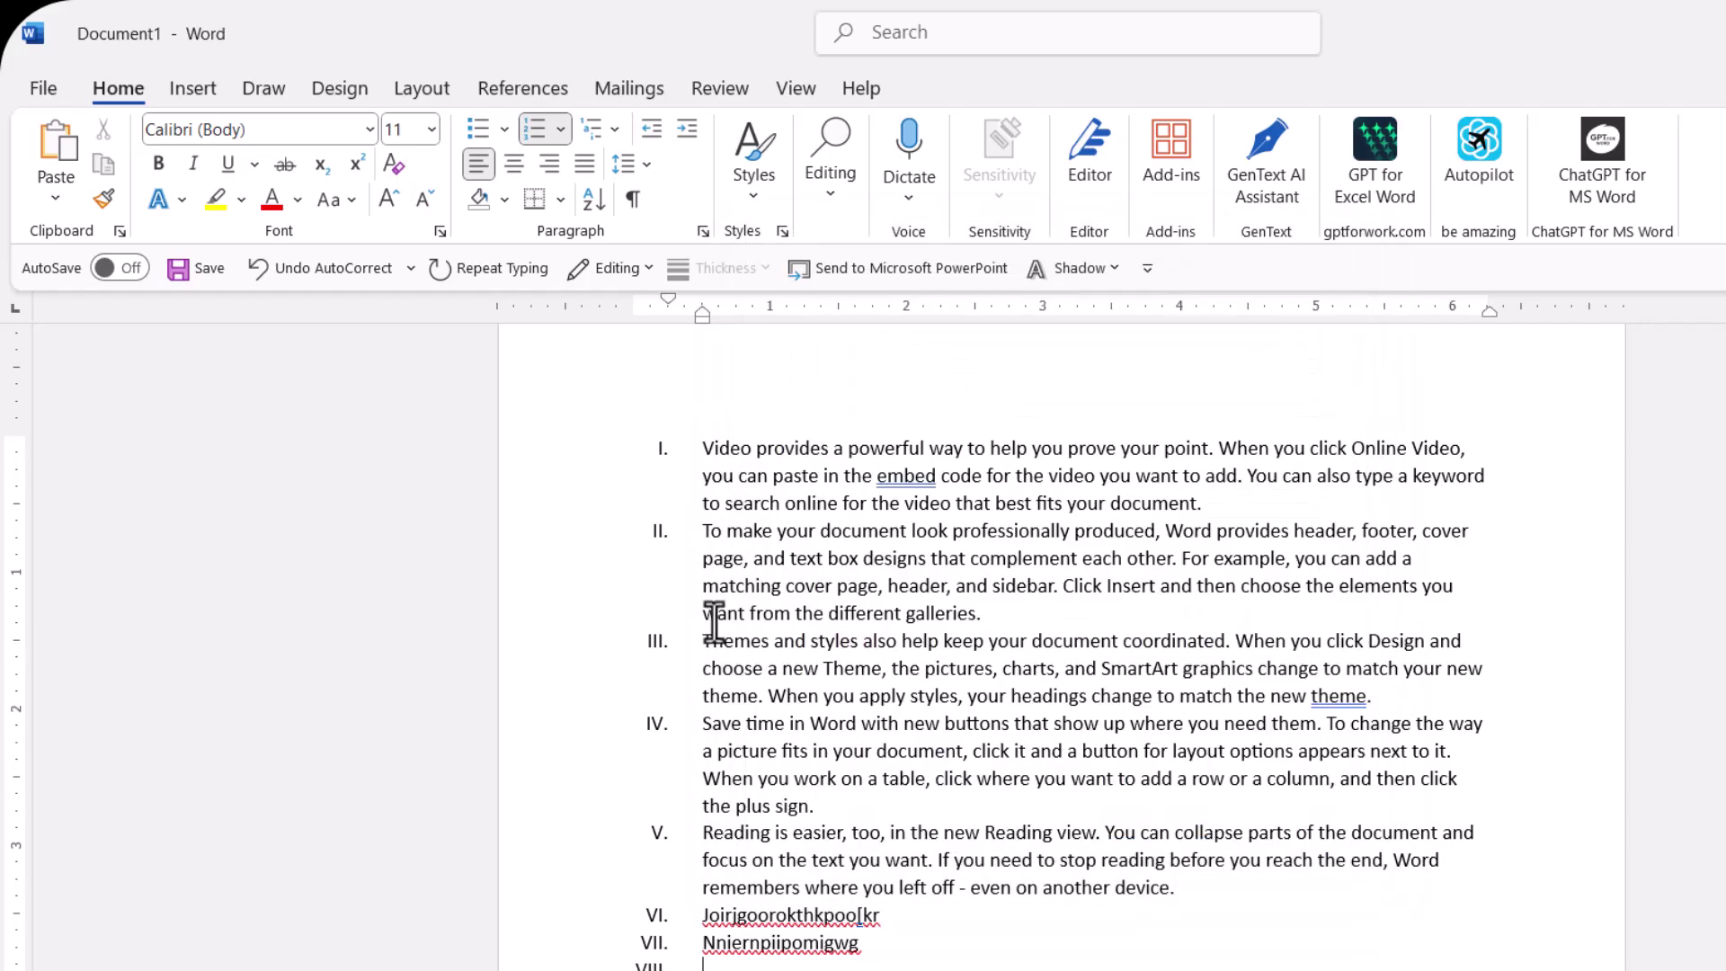
# Step: Finish item VIII with 'rigmigmrig', end the list, and close the Multilevel List gallery unused
pyautogui.write('rigmigmrig')
pyautogui.press('Return')
pyautogui.press('Return')
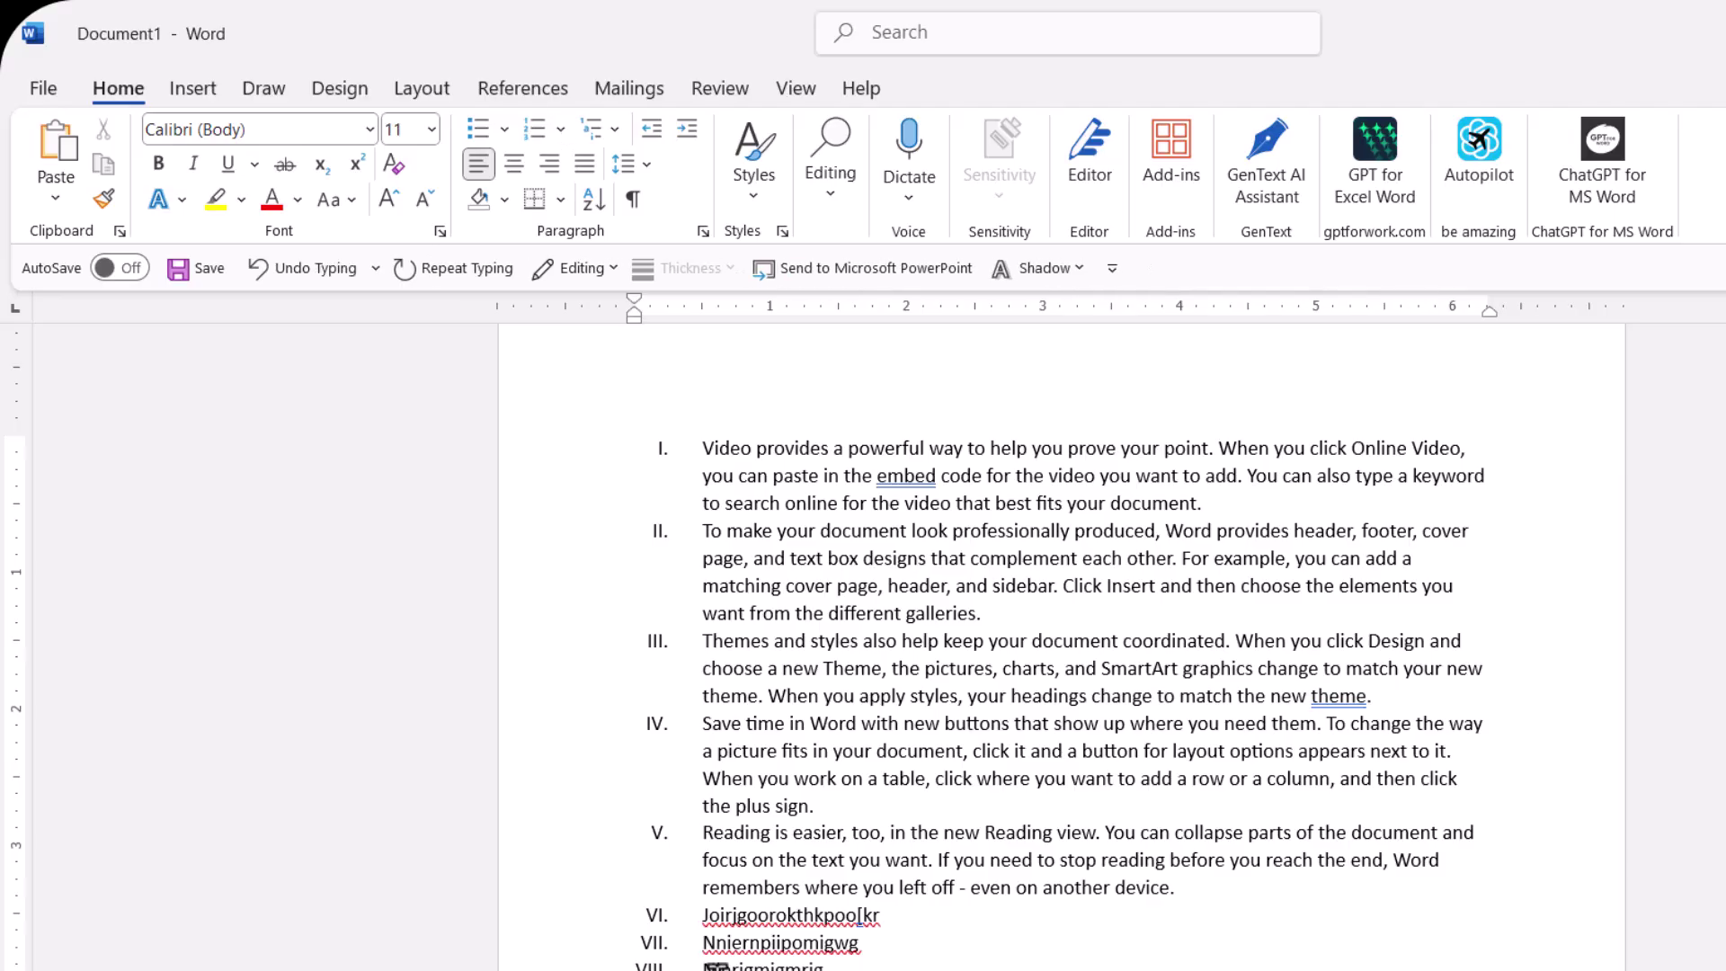
pyautogui.scroll(-6, 540, 771)
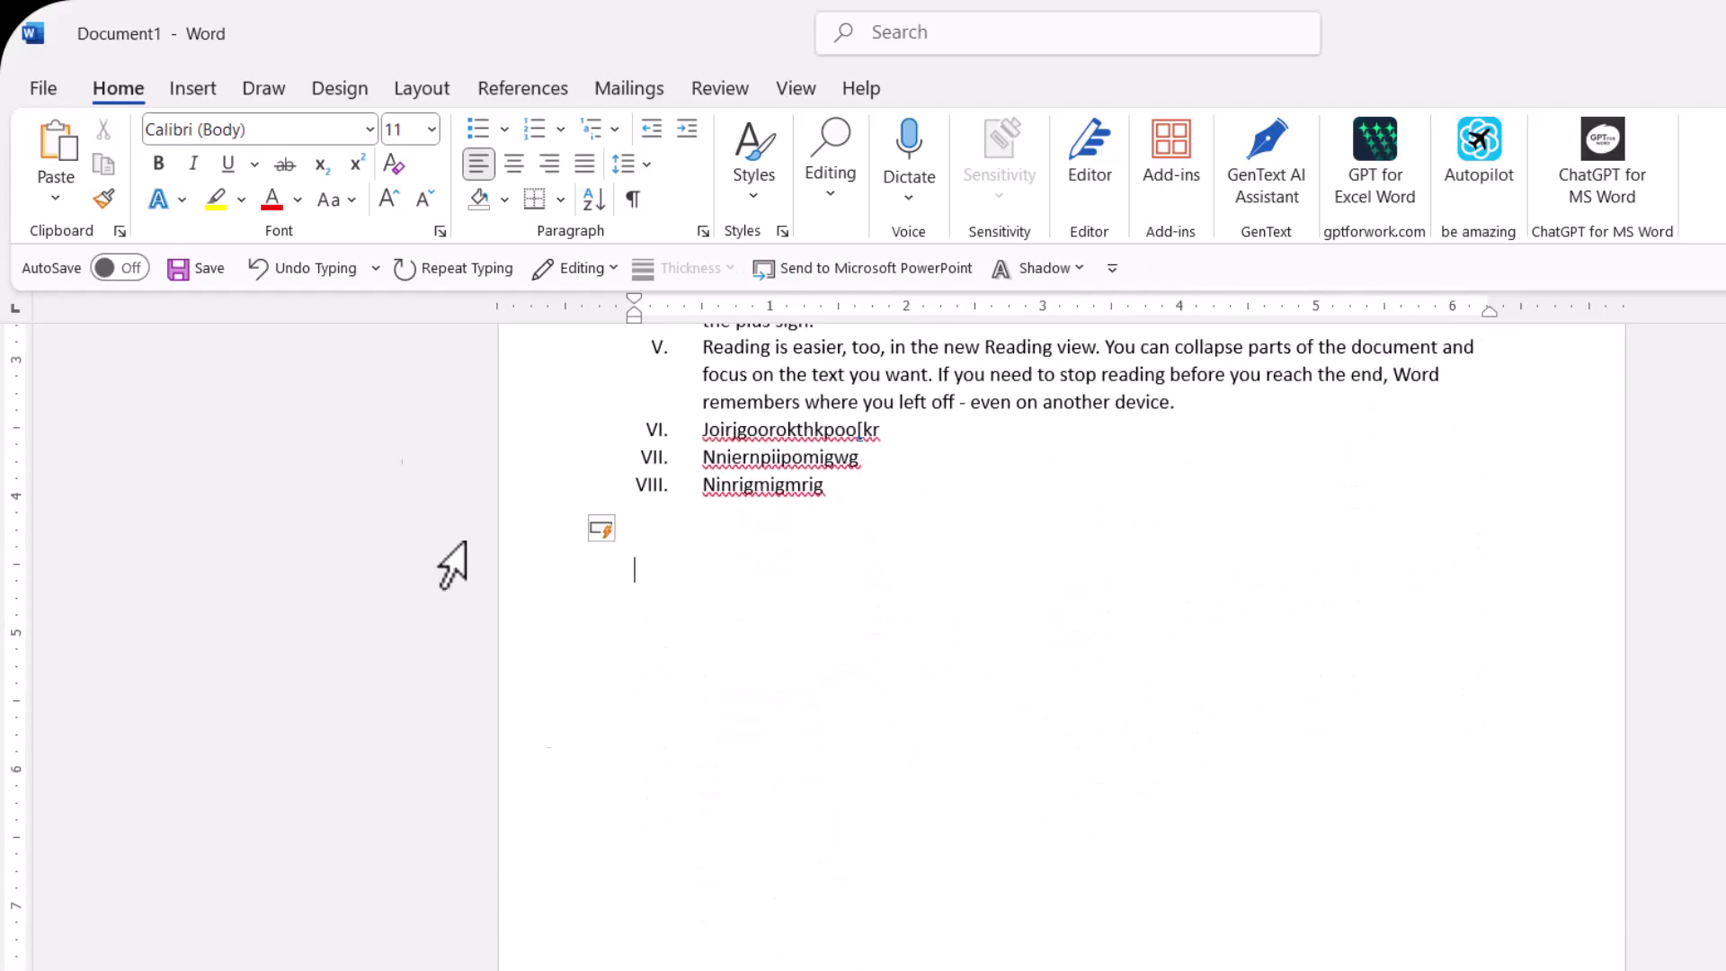
pyautogui.click(613, 131)
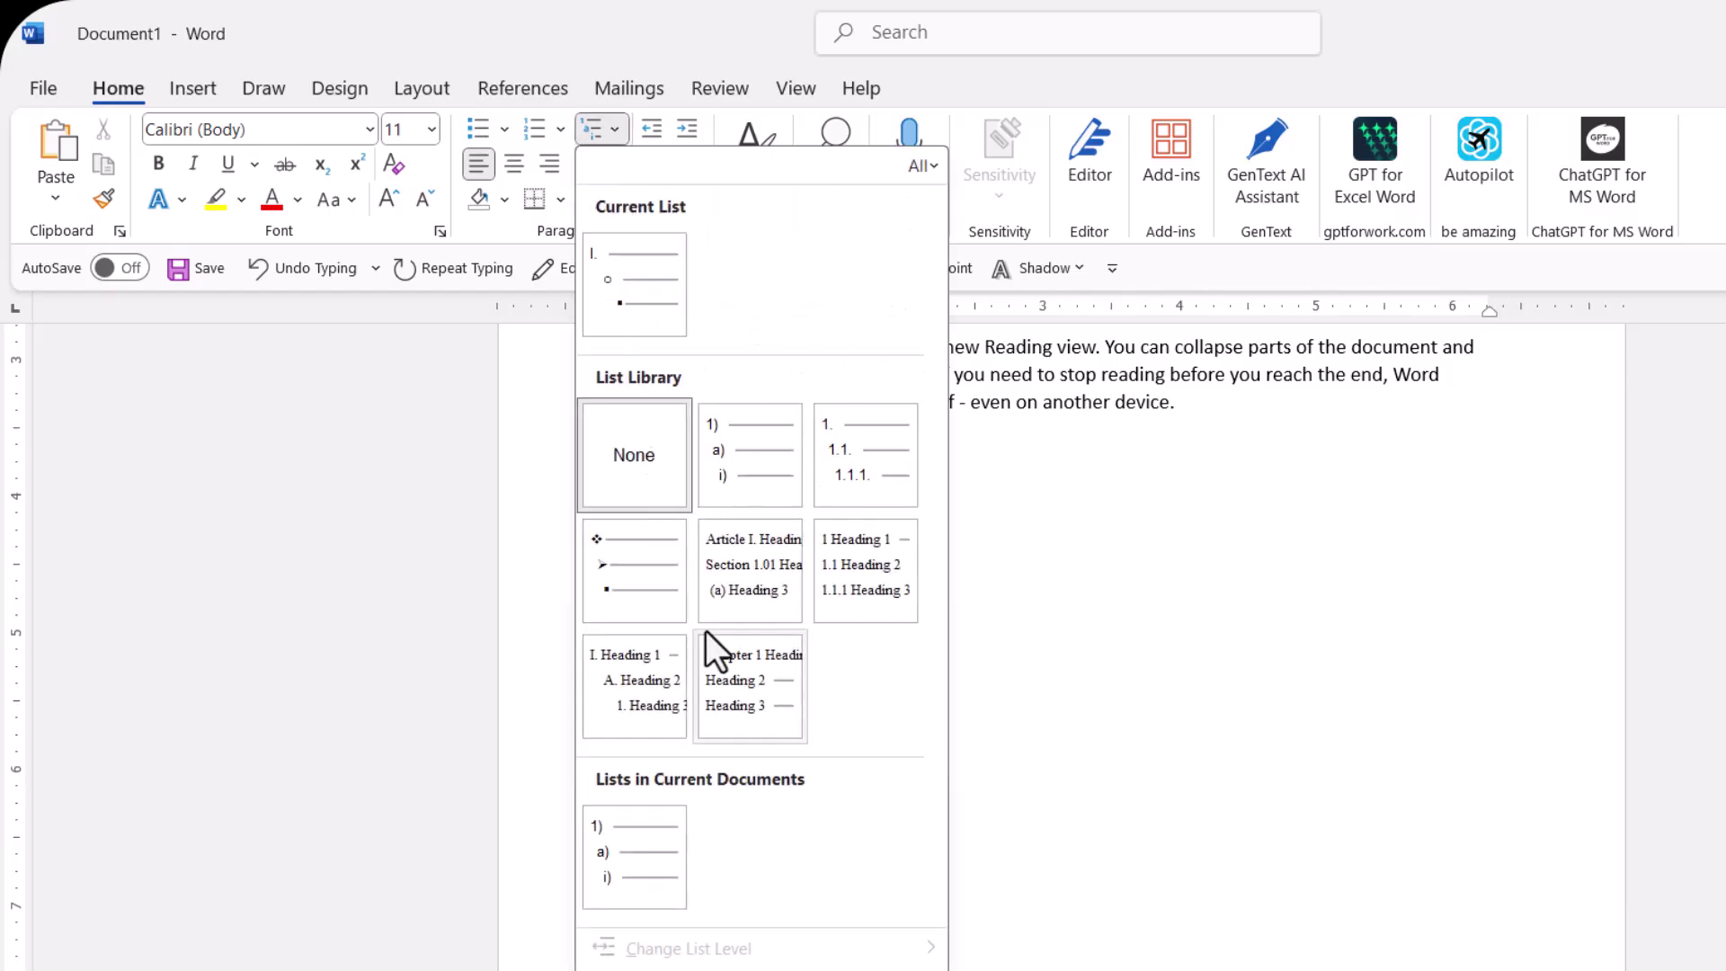
pyautogui.click(1005, 604)
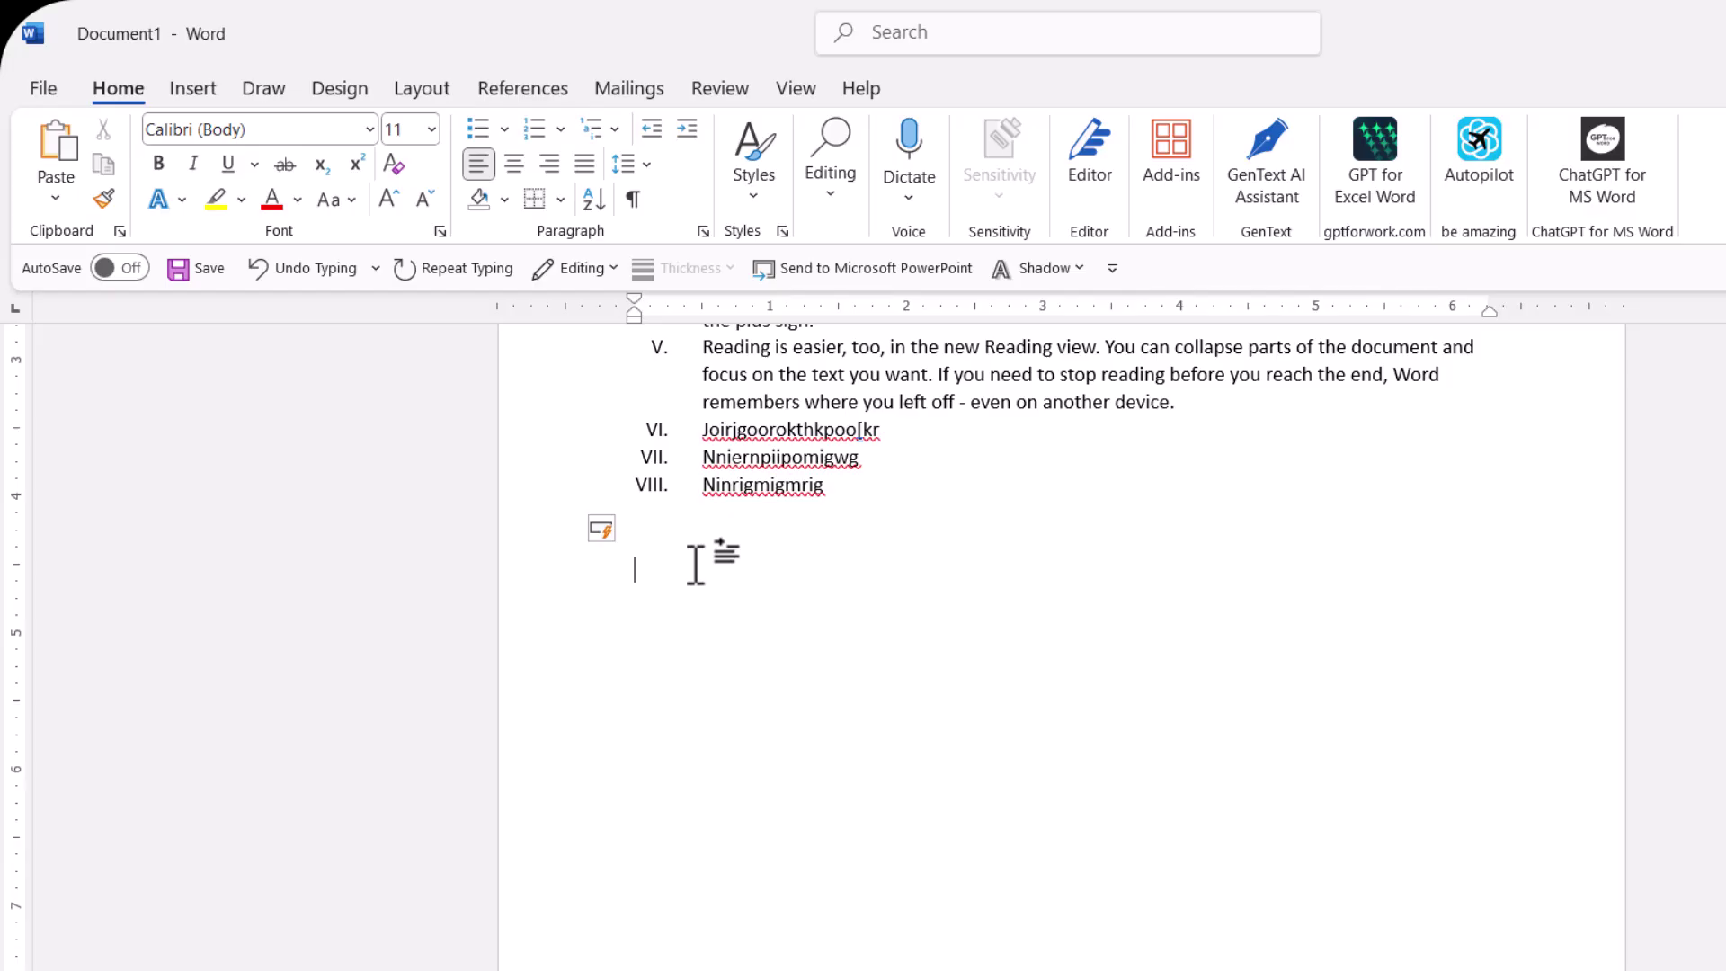
# Step: Type 'Types of memry' on the unnumbered line below the list and start a new line
pyautogui.write('ty')
pyautogui.write('pes q')
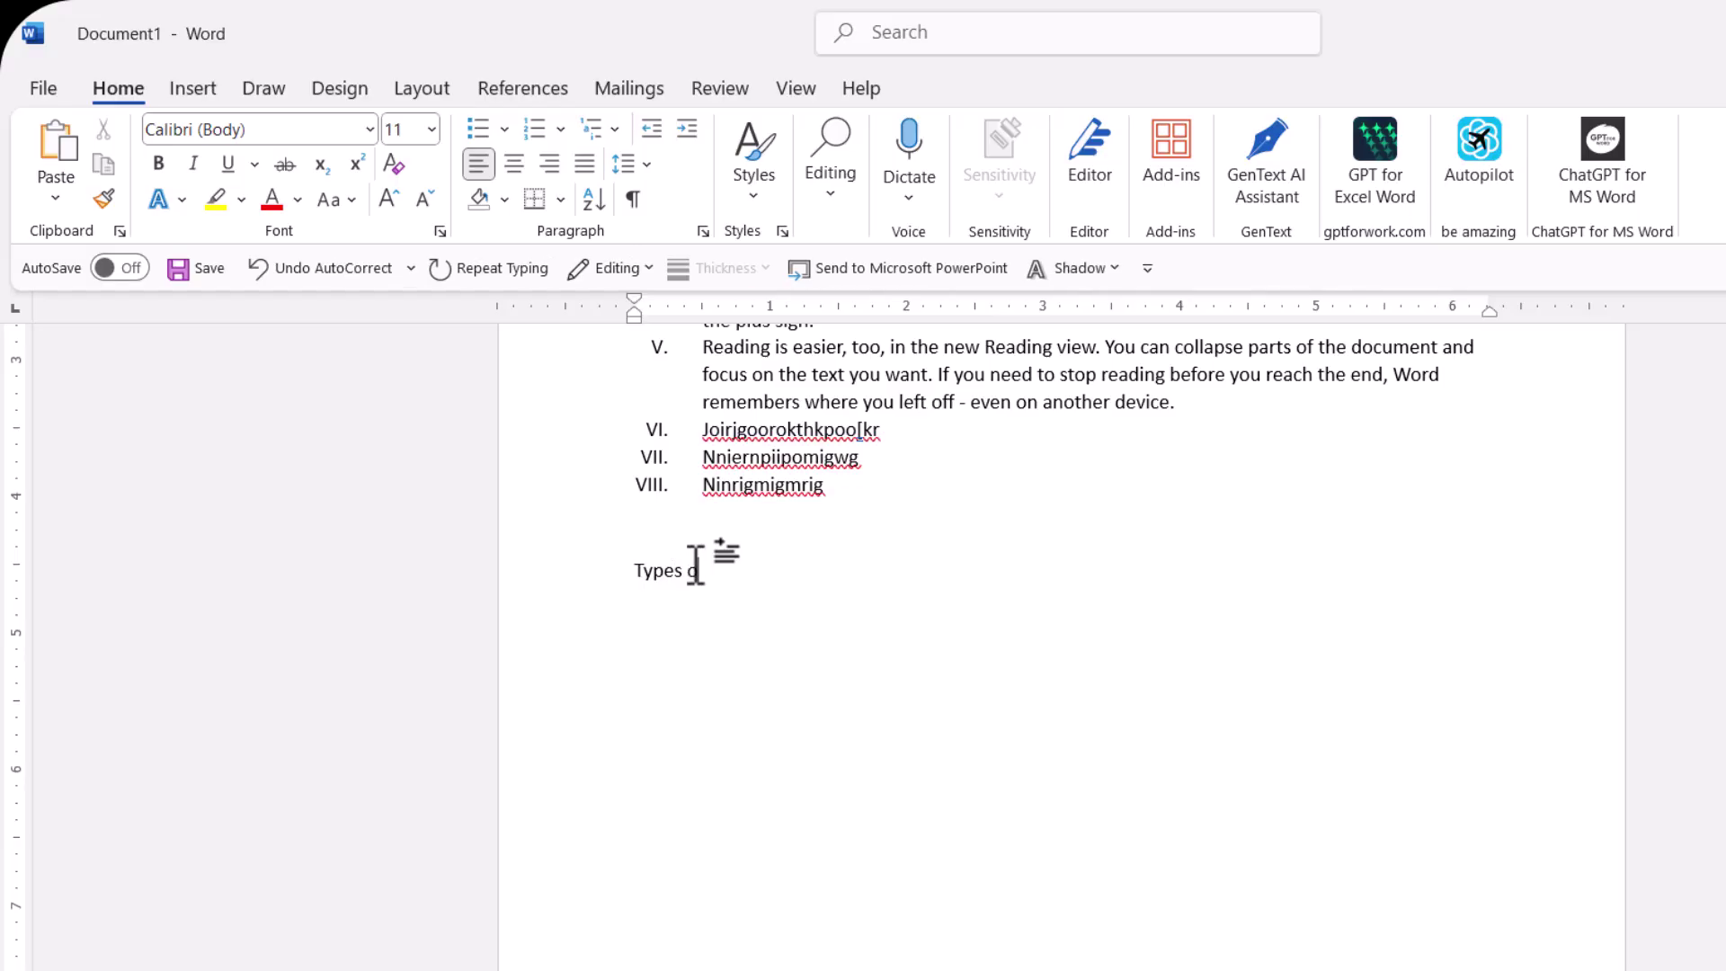
pyautogui.write('f memry')
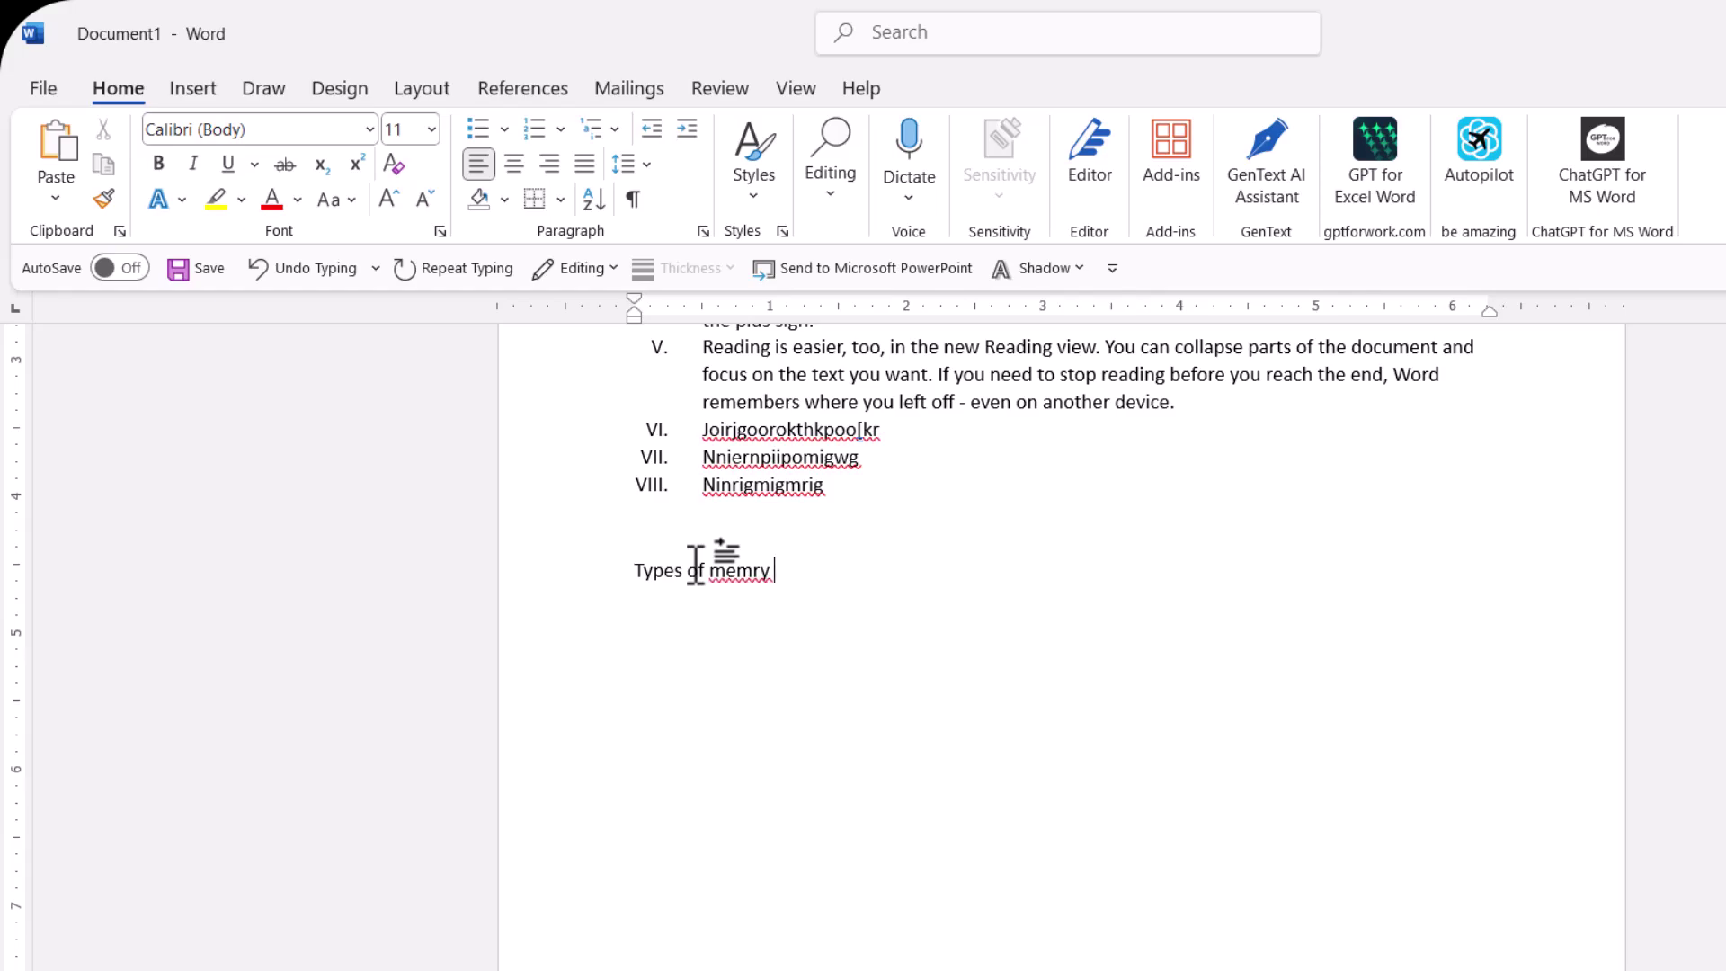
pyautogui.press('Return')
# Step: Preview the 1) a) i) style in the Multilevel List gallery without applying it
pyautogui.click(616, 133)
pyautogui.moveTo(710, 420)
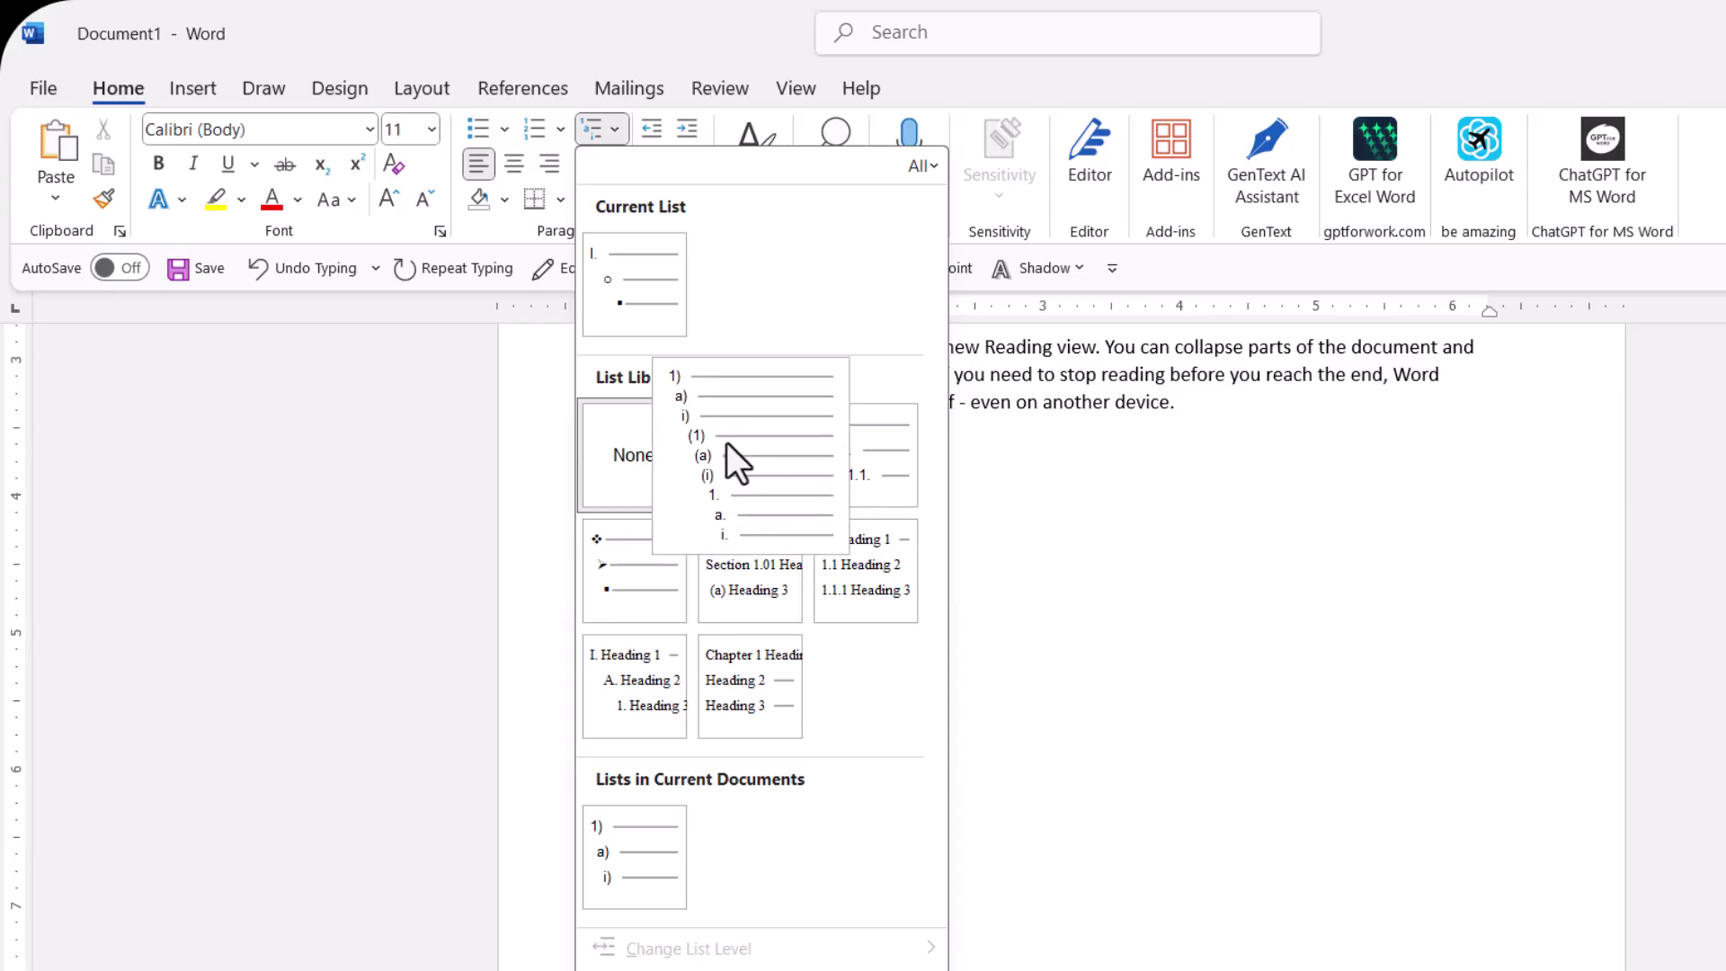
pyautogui.click(1157, 531)
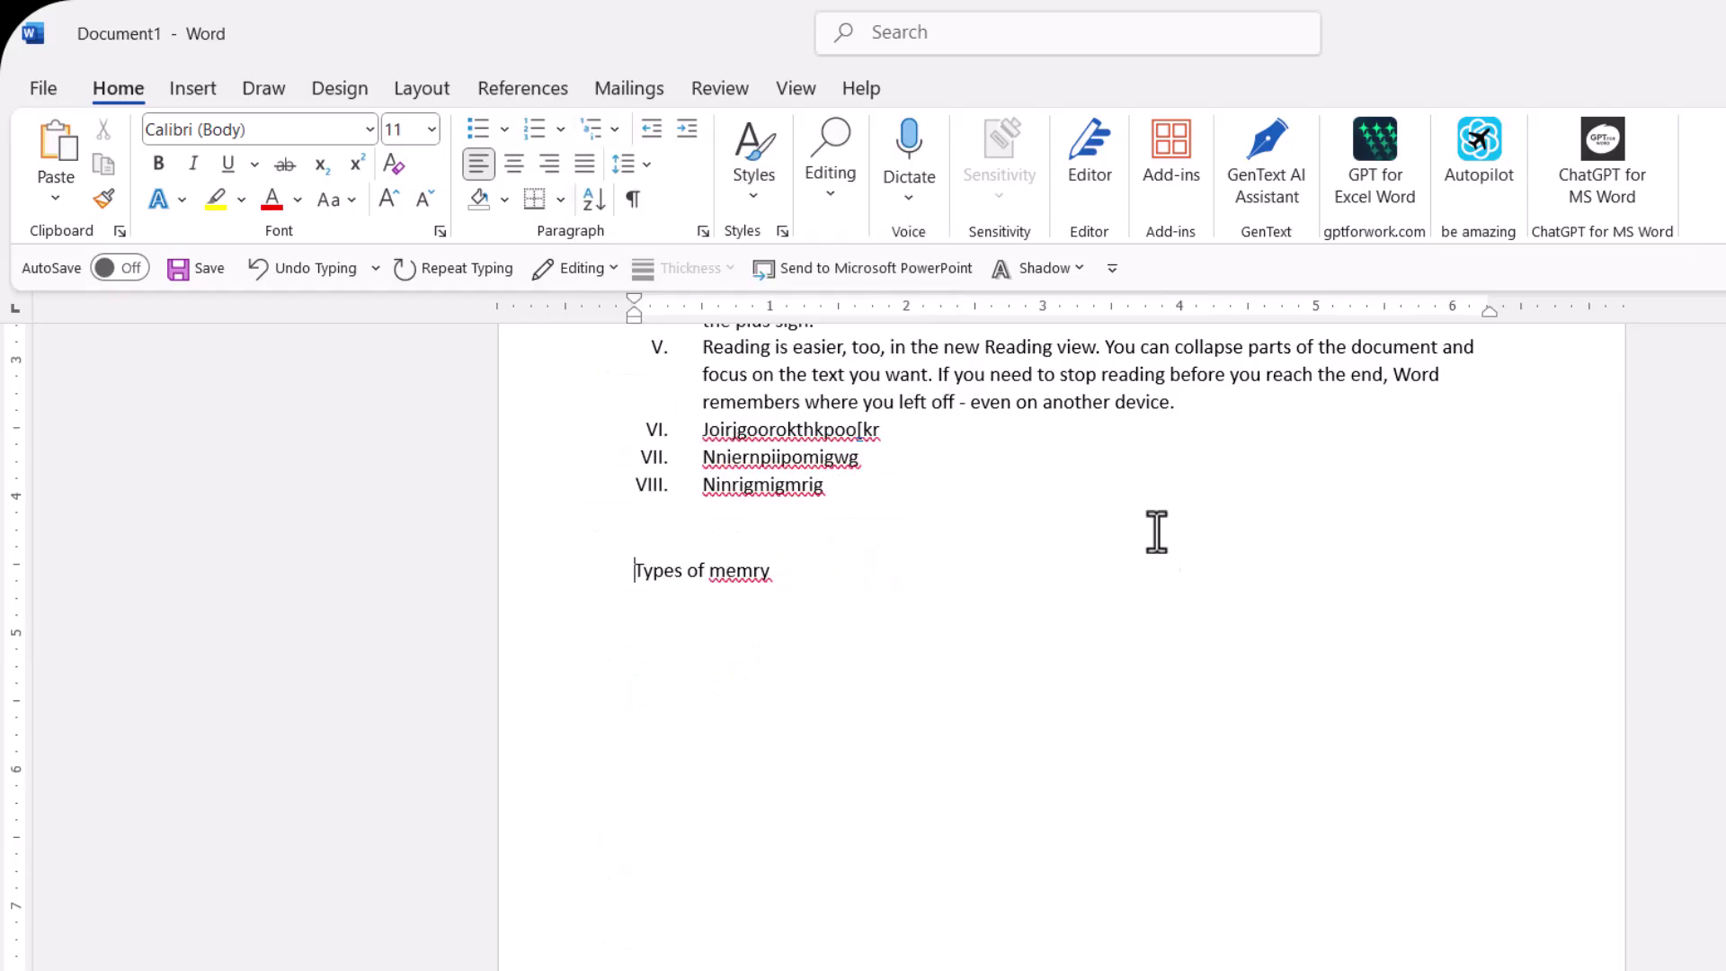
pyautogui.click(595, 122)
pyautogui.moveTo(708, 438)
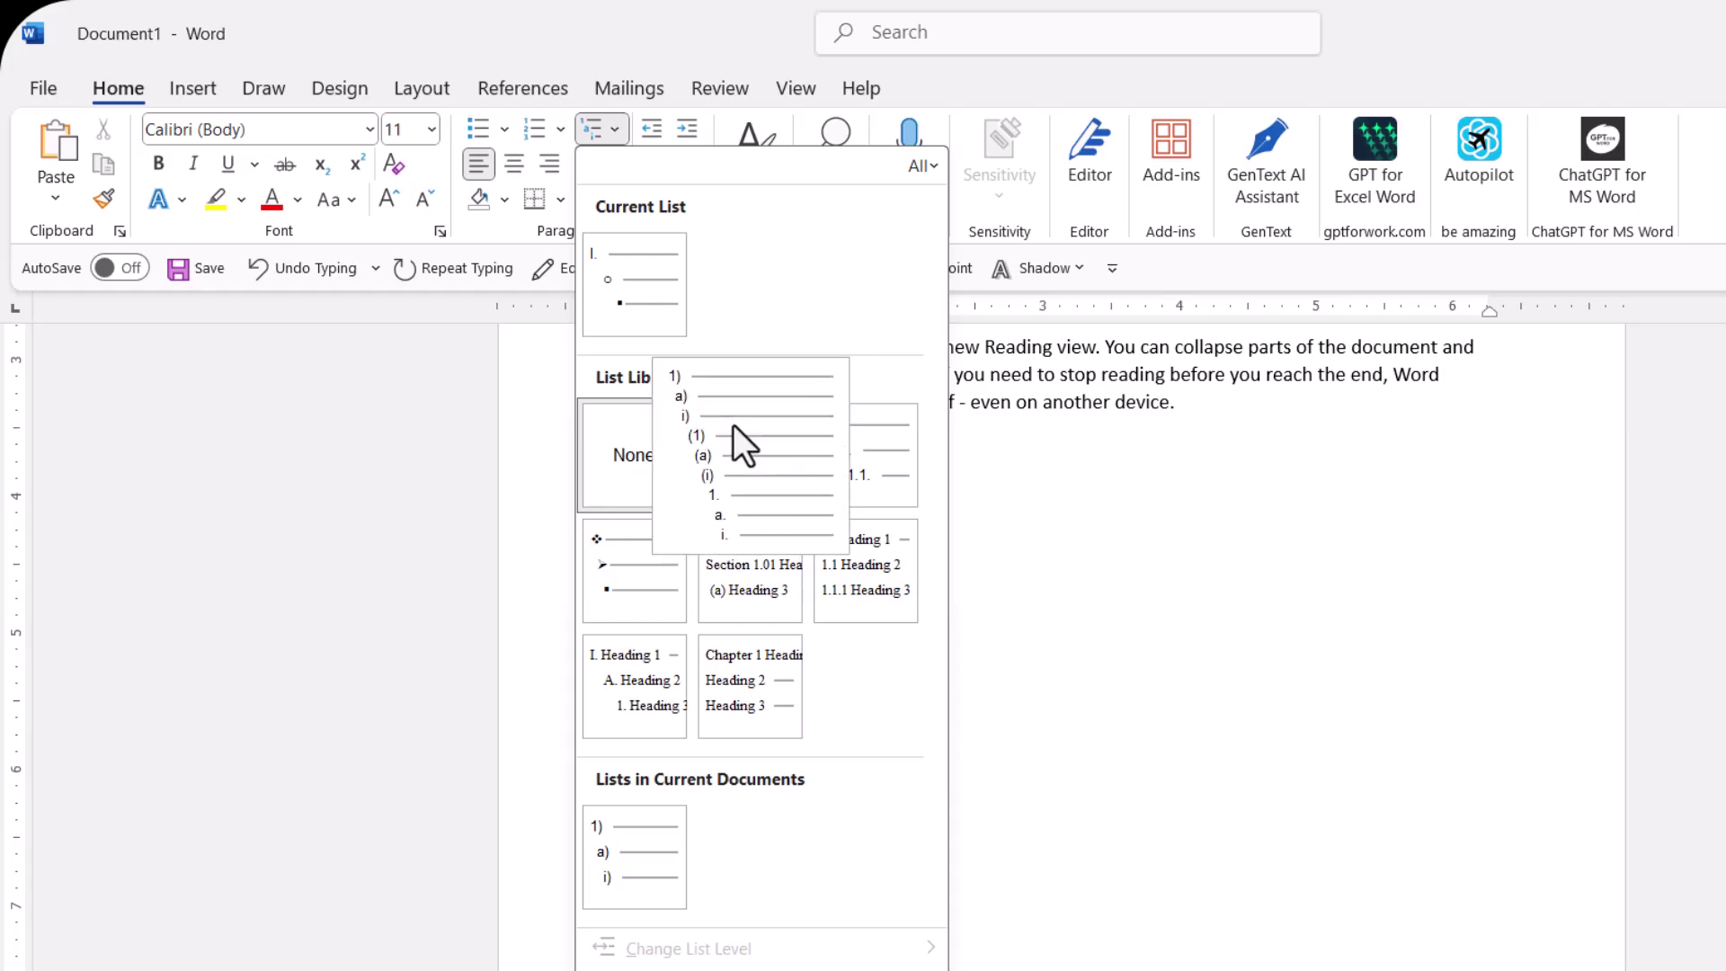
pyautogui.click(986, 634)
# Step: Number 'Types of memry' as 1) with the 1) a) i) style and start an empty item 2)
pyautogui.doubleClick(746, 572)
pyautogui.click(800, 570)
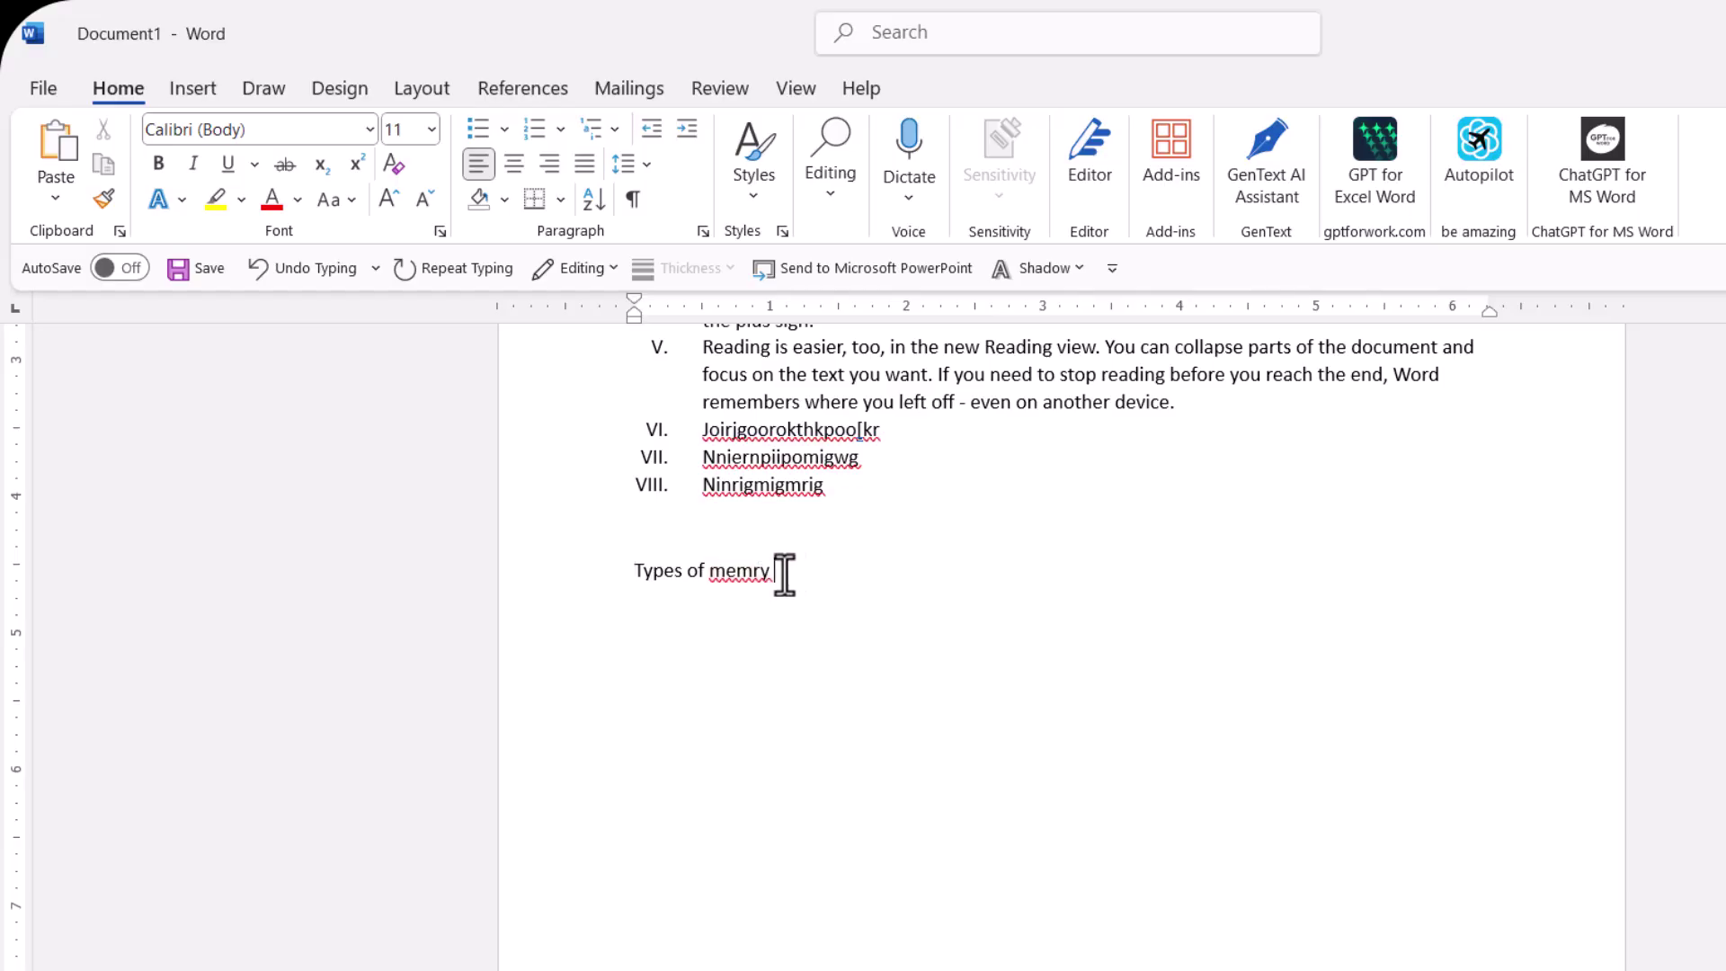
pyautogui.click(629, 572)
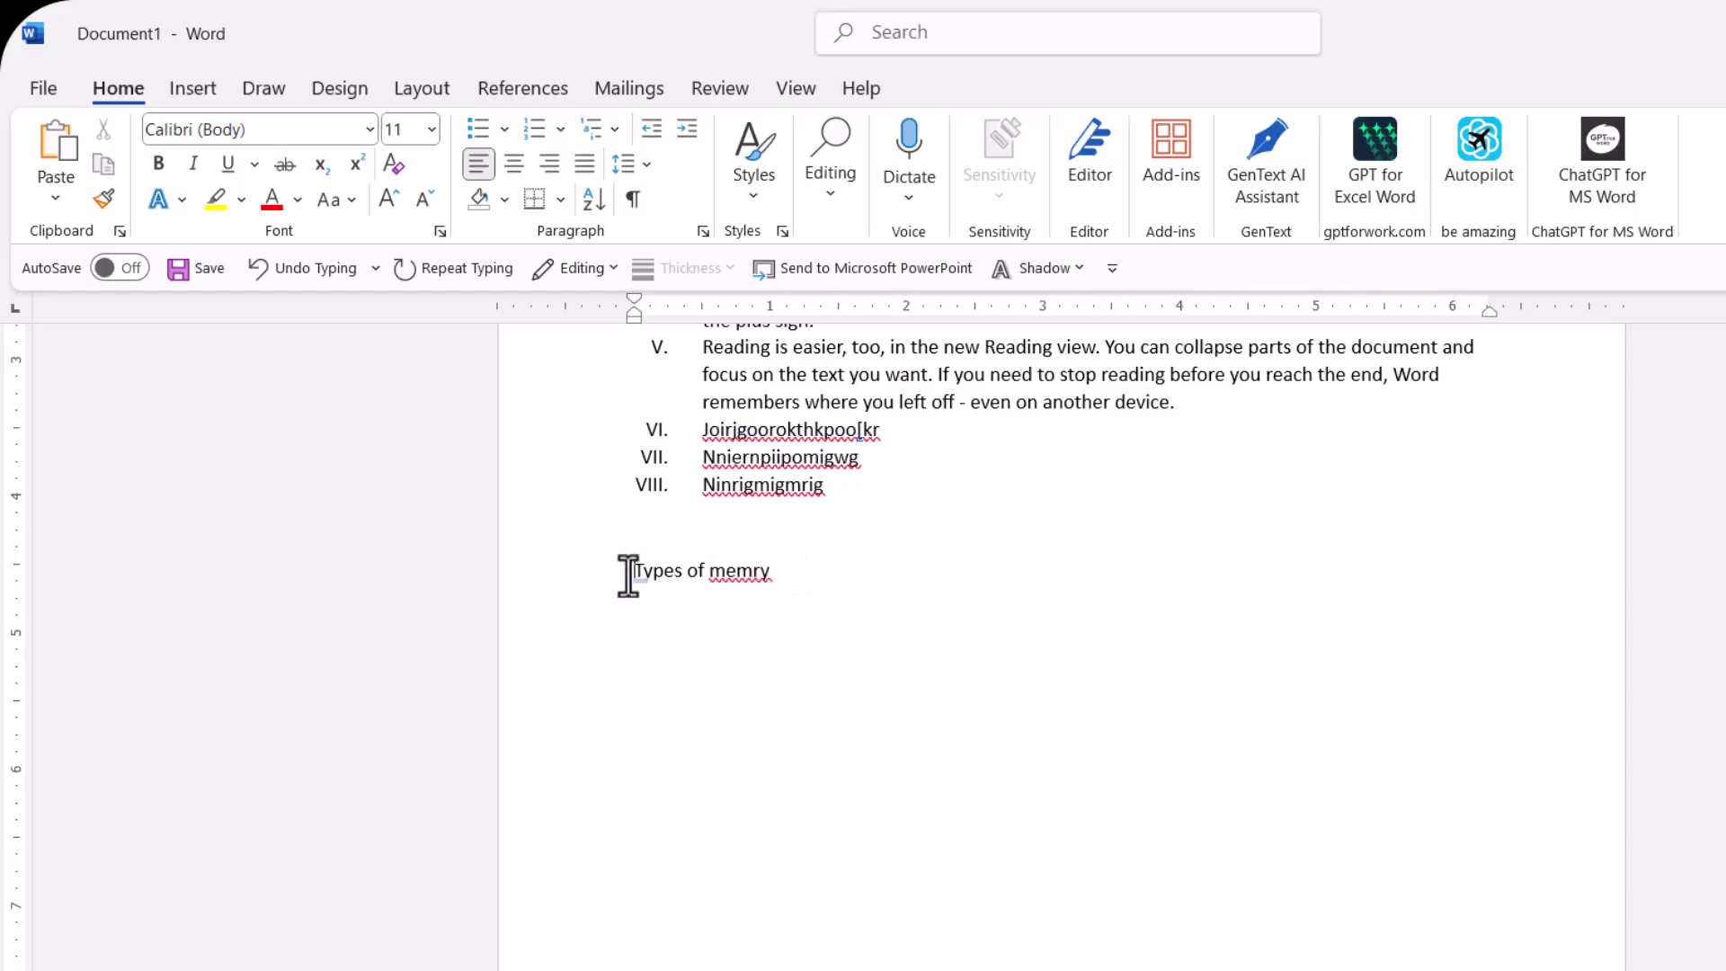
pyautogui.click(604, 126)
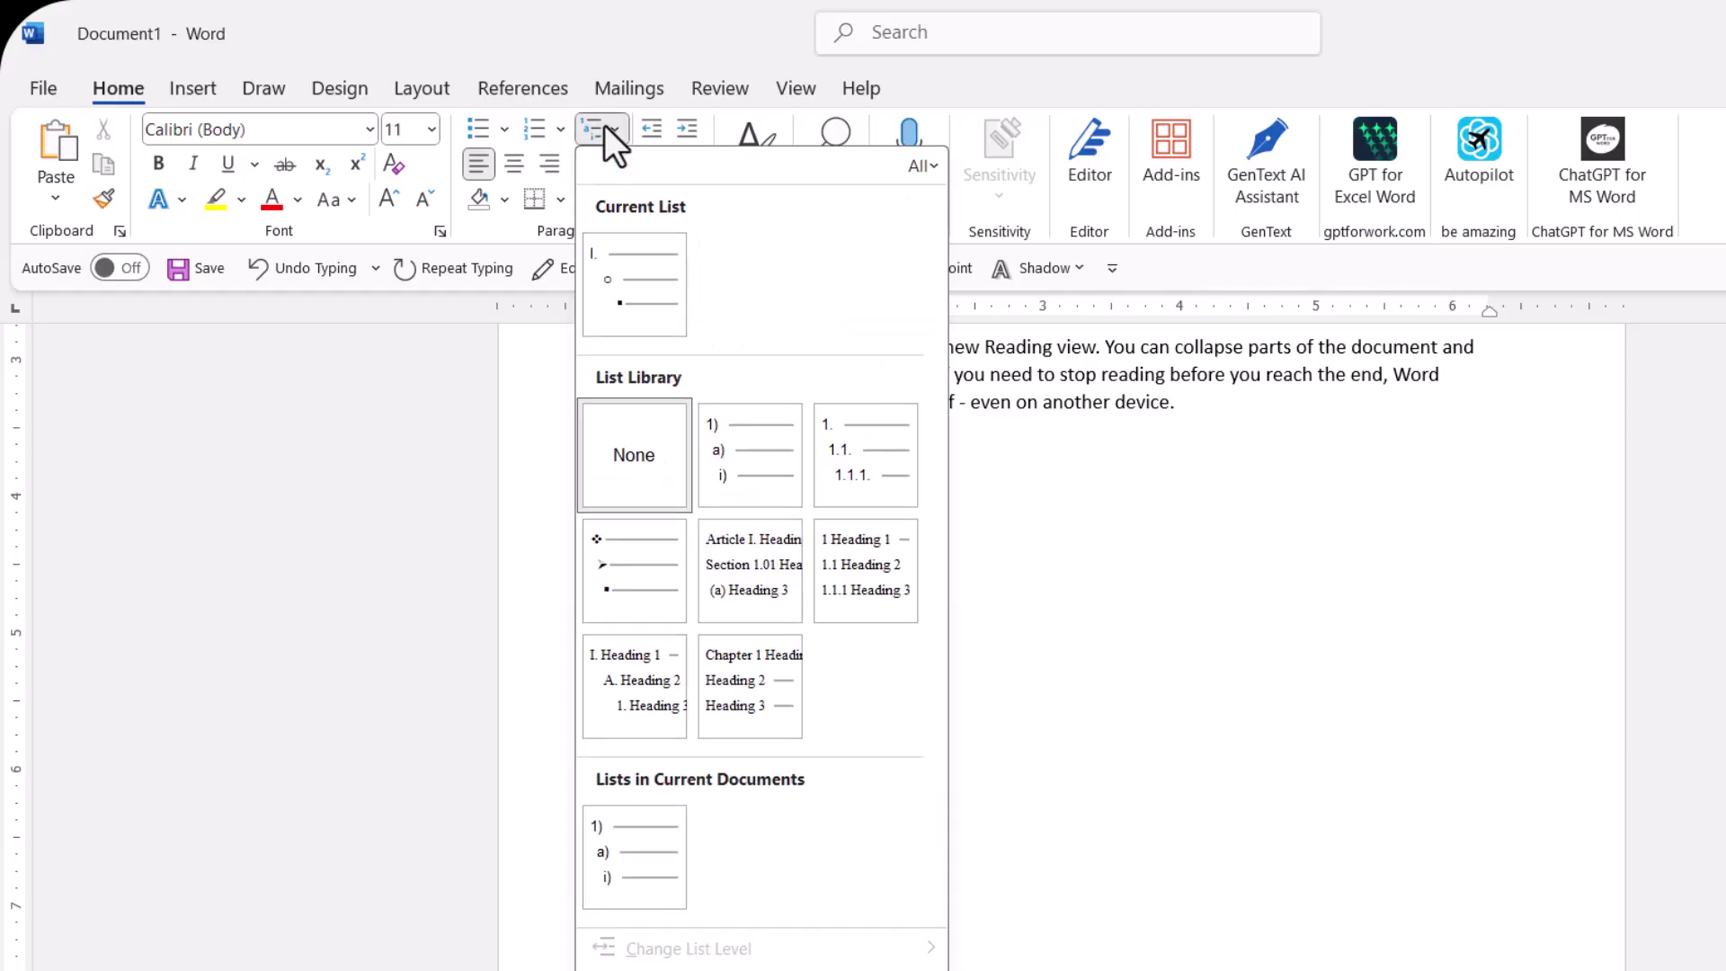
pyautogui.click(726, 434)
pyautogui.click(812, 570)
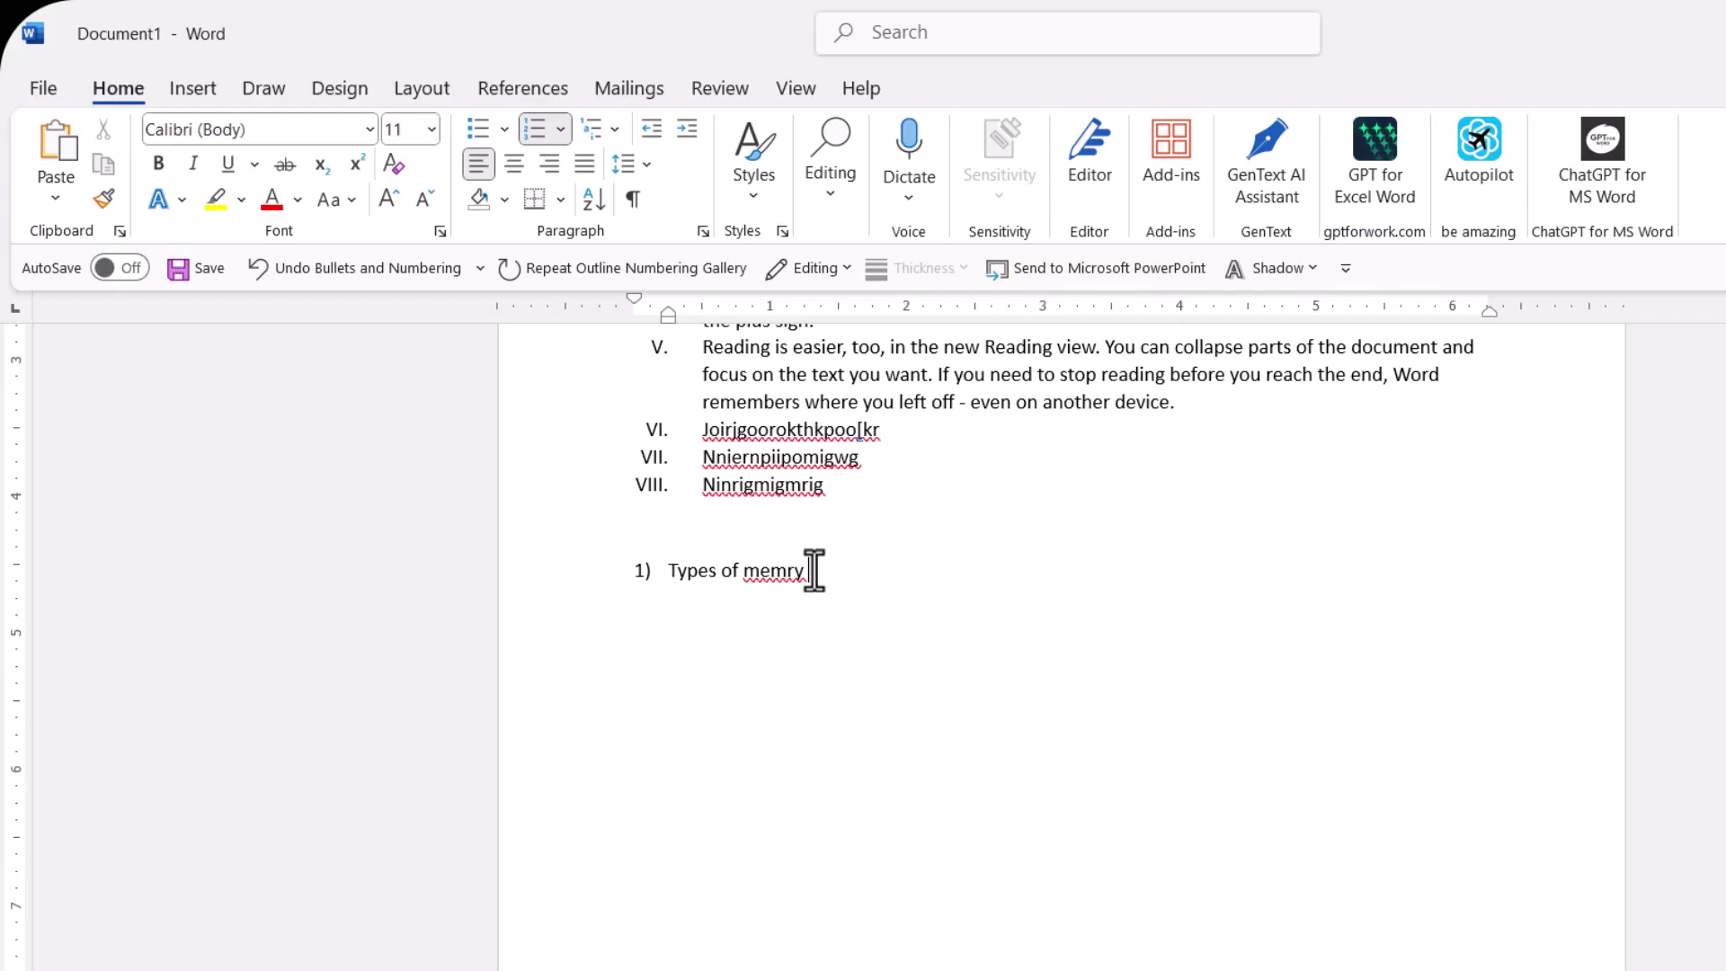
pyautogui.press('Return')
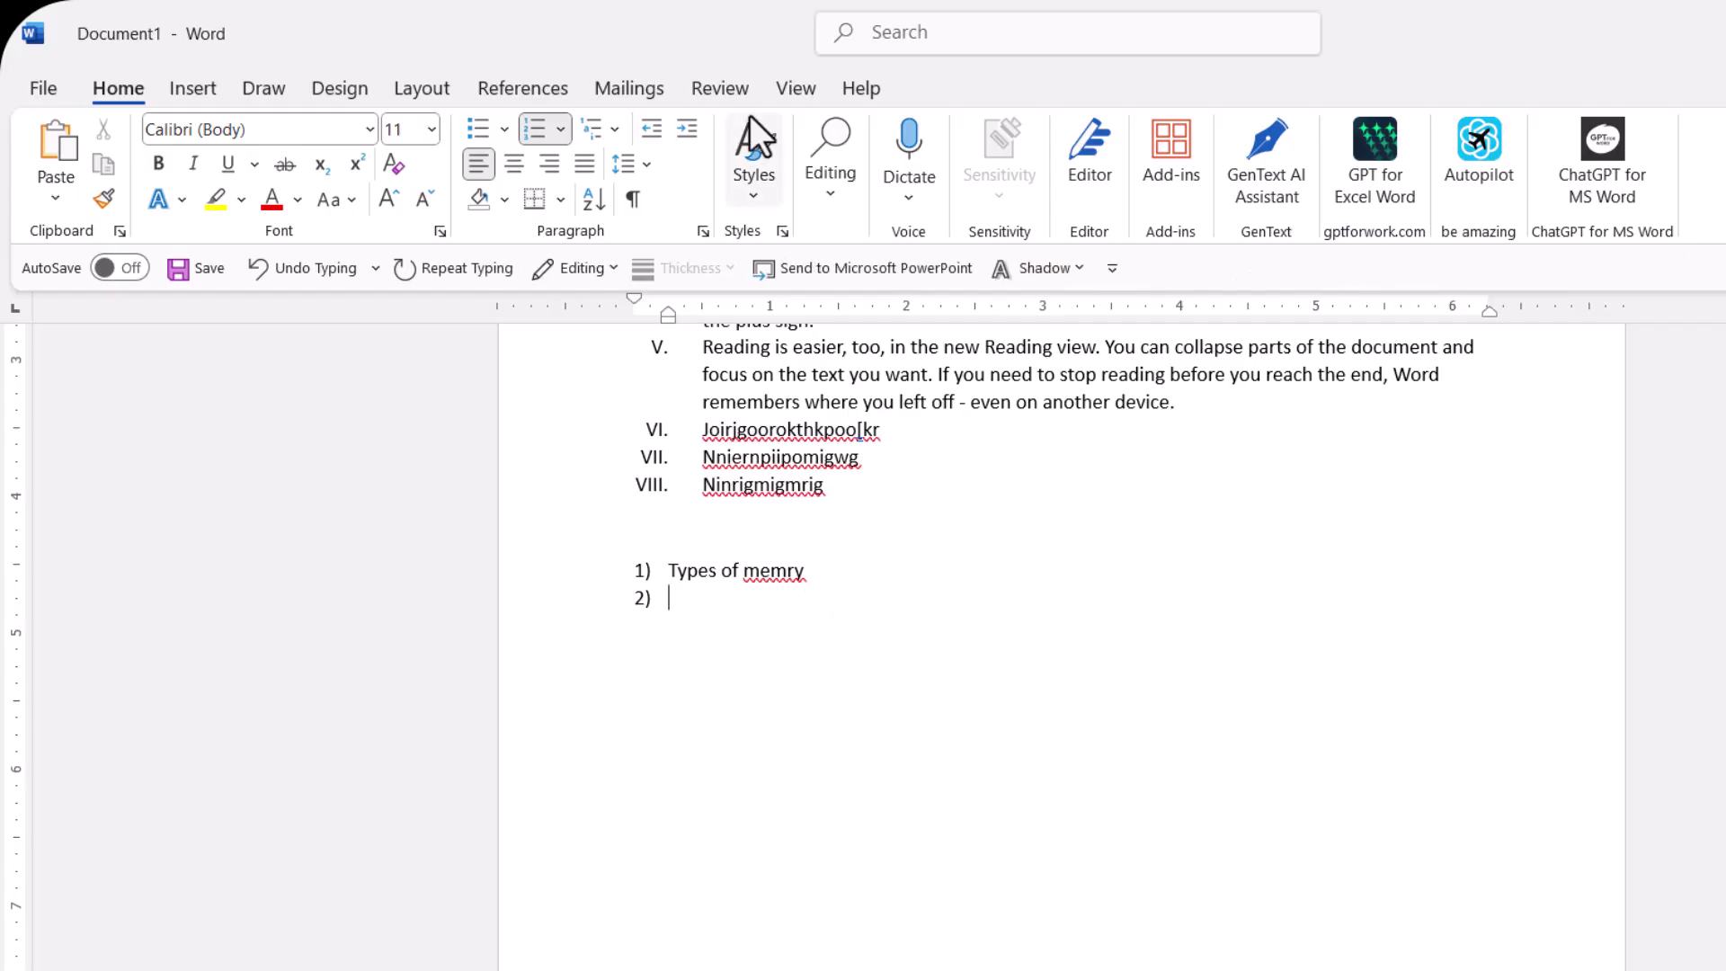
pyautogui.click(602, 128)
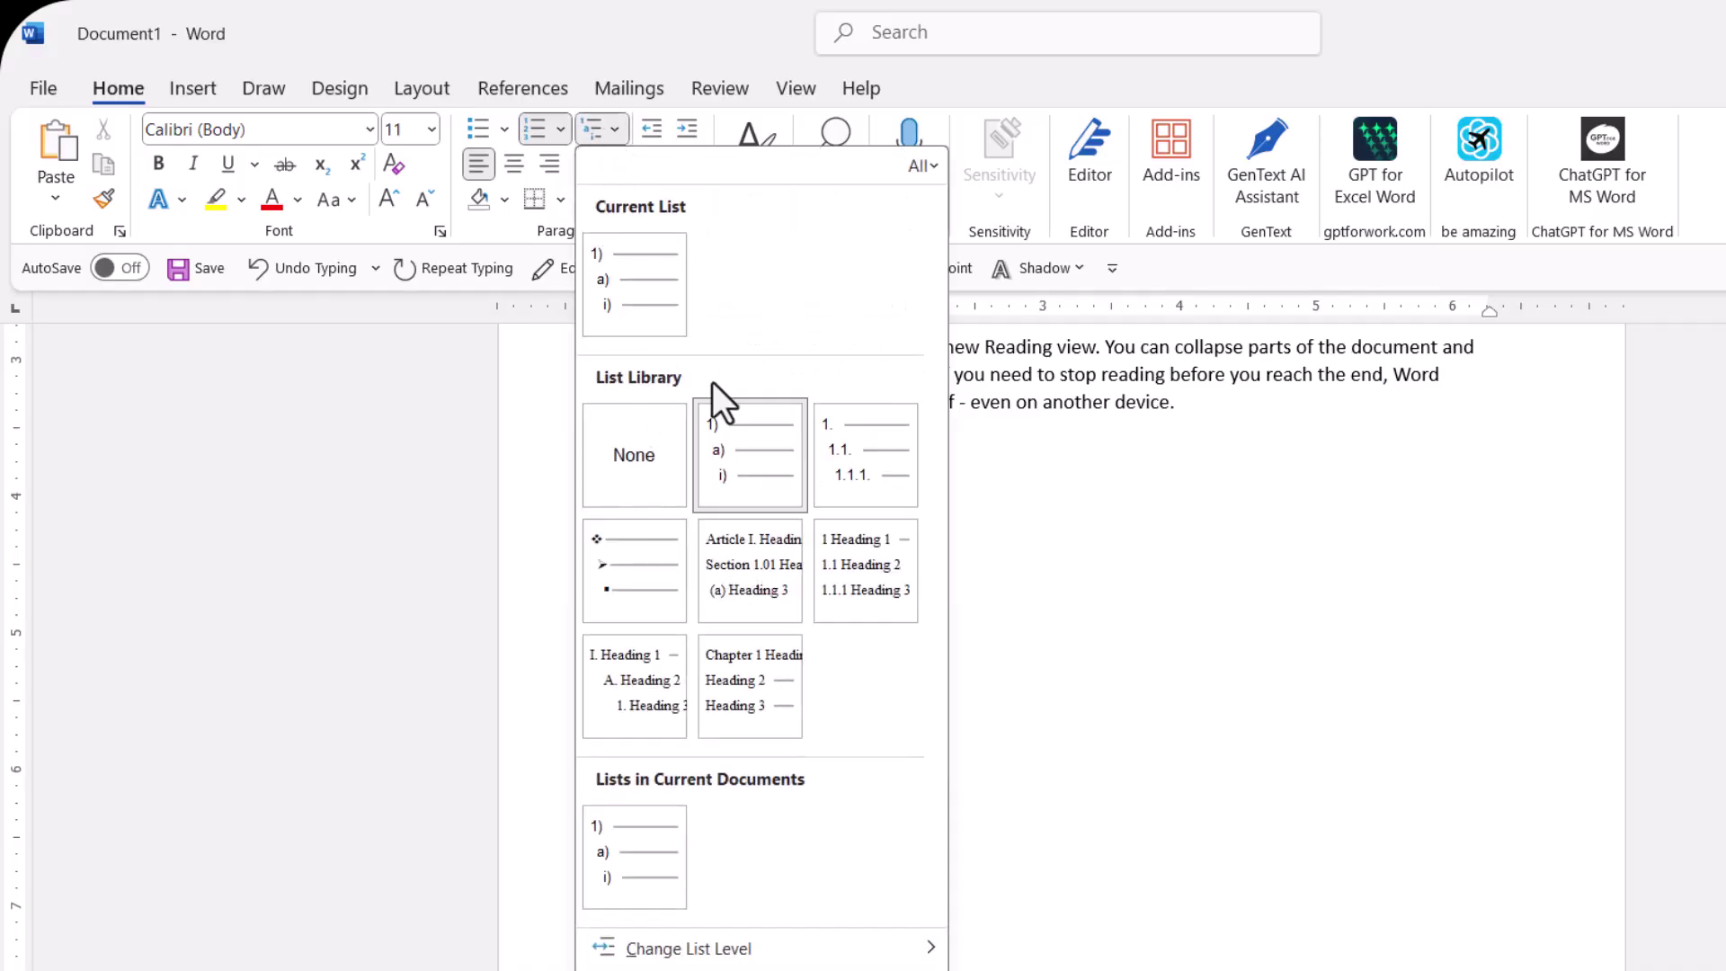
# Step: Demote the empty item 2) to sub-item a) under Types of memry
pyautogui.moveTo(726, 435)
pyautogui.click(1005, 496)
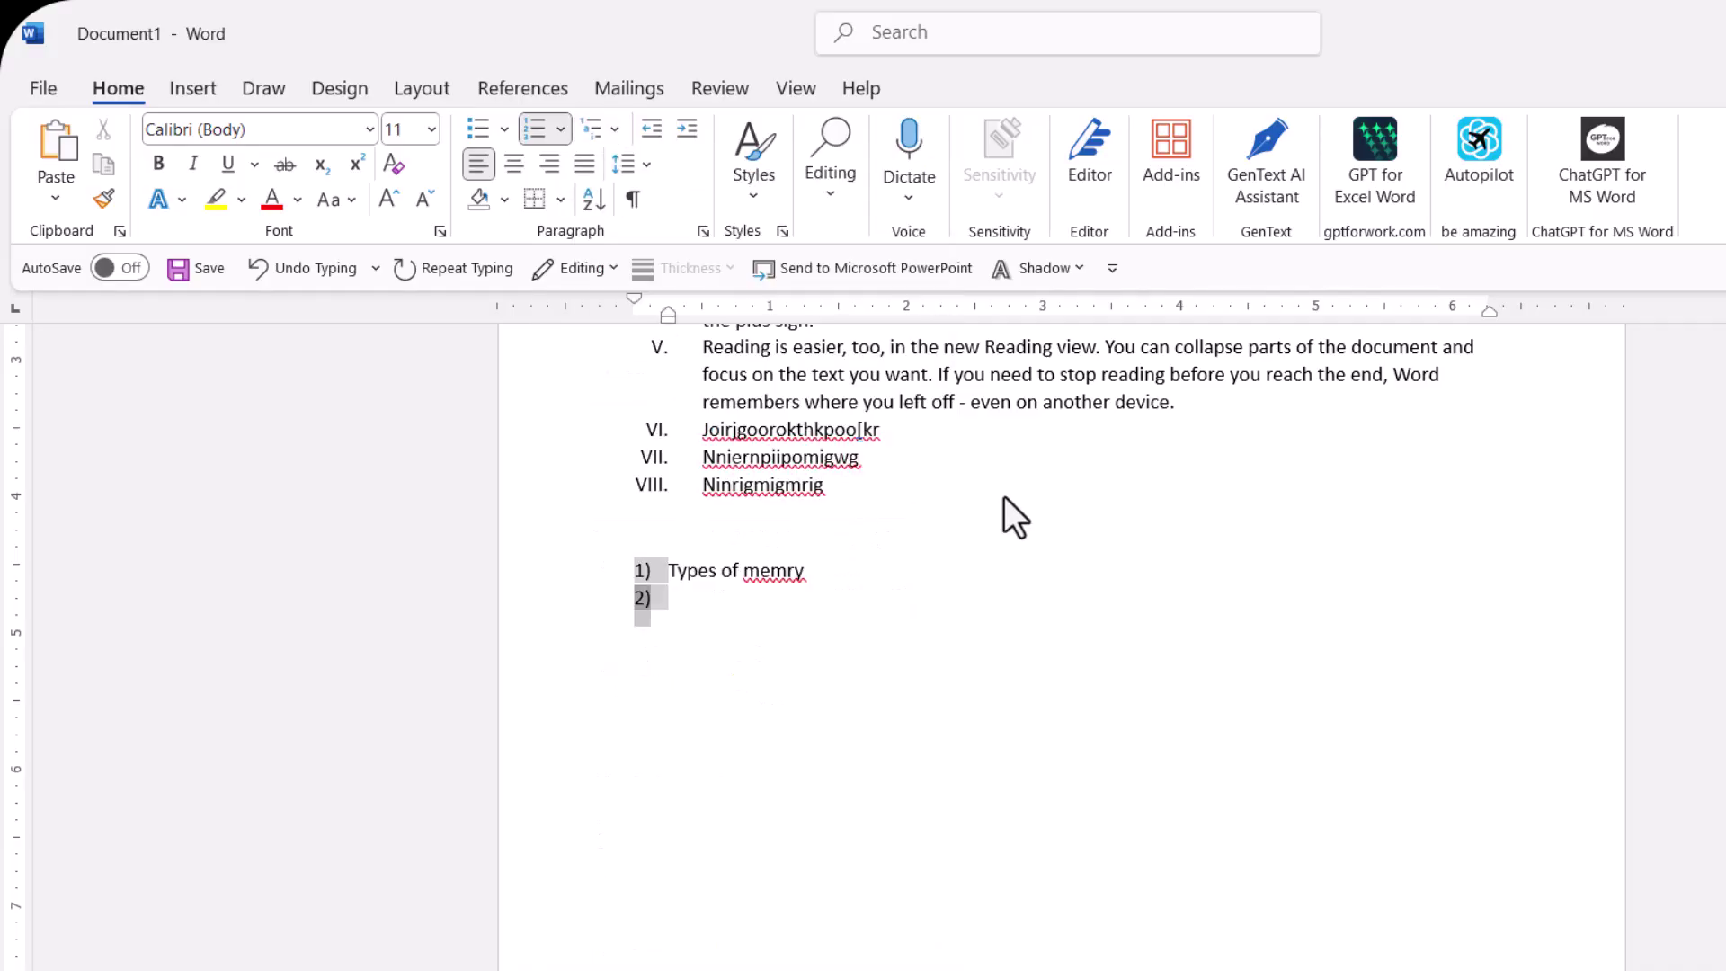
pyautogui.click(678, 607)
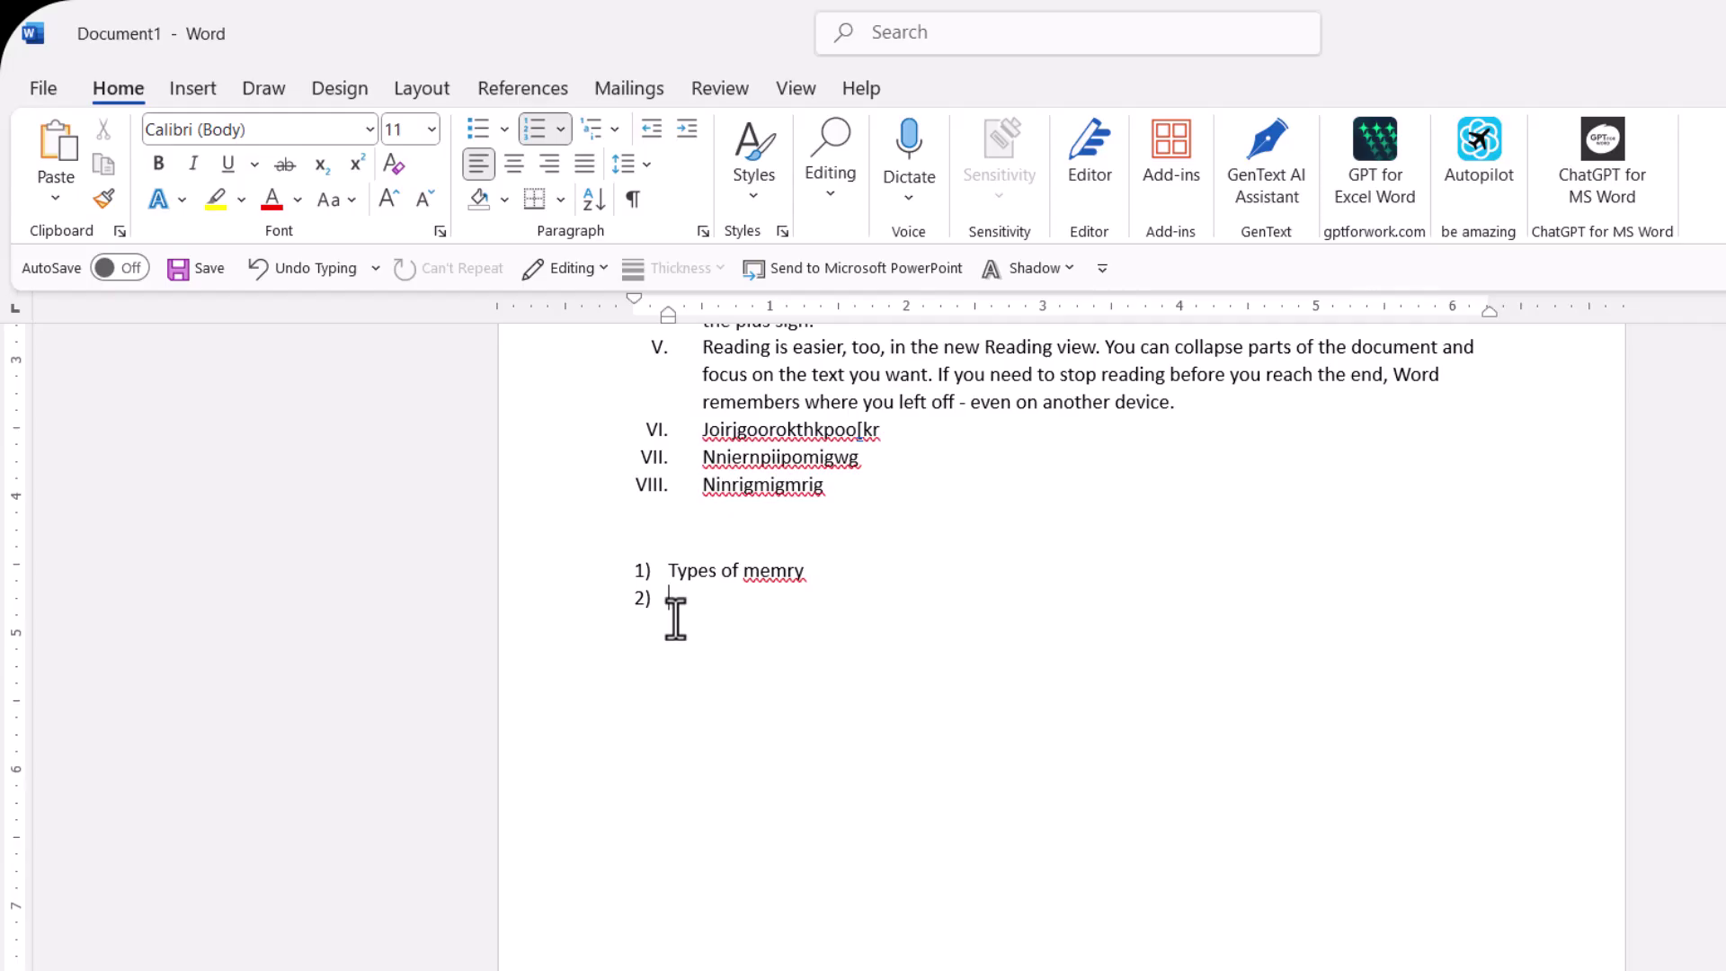
pyautogui.press('Tab')
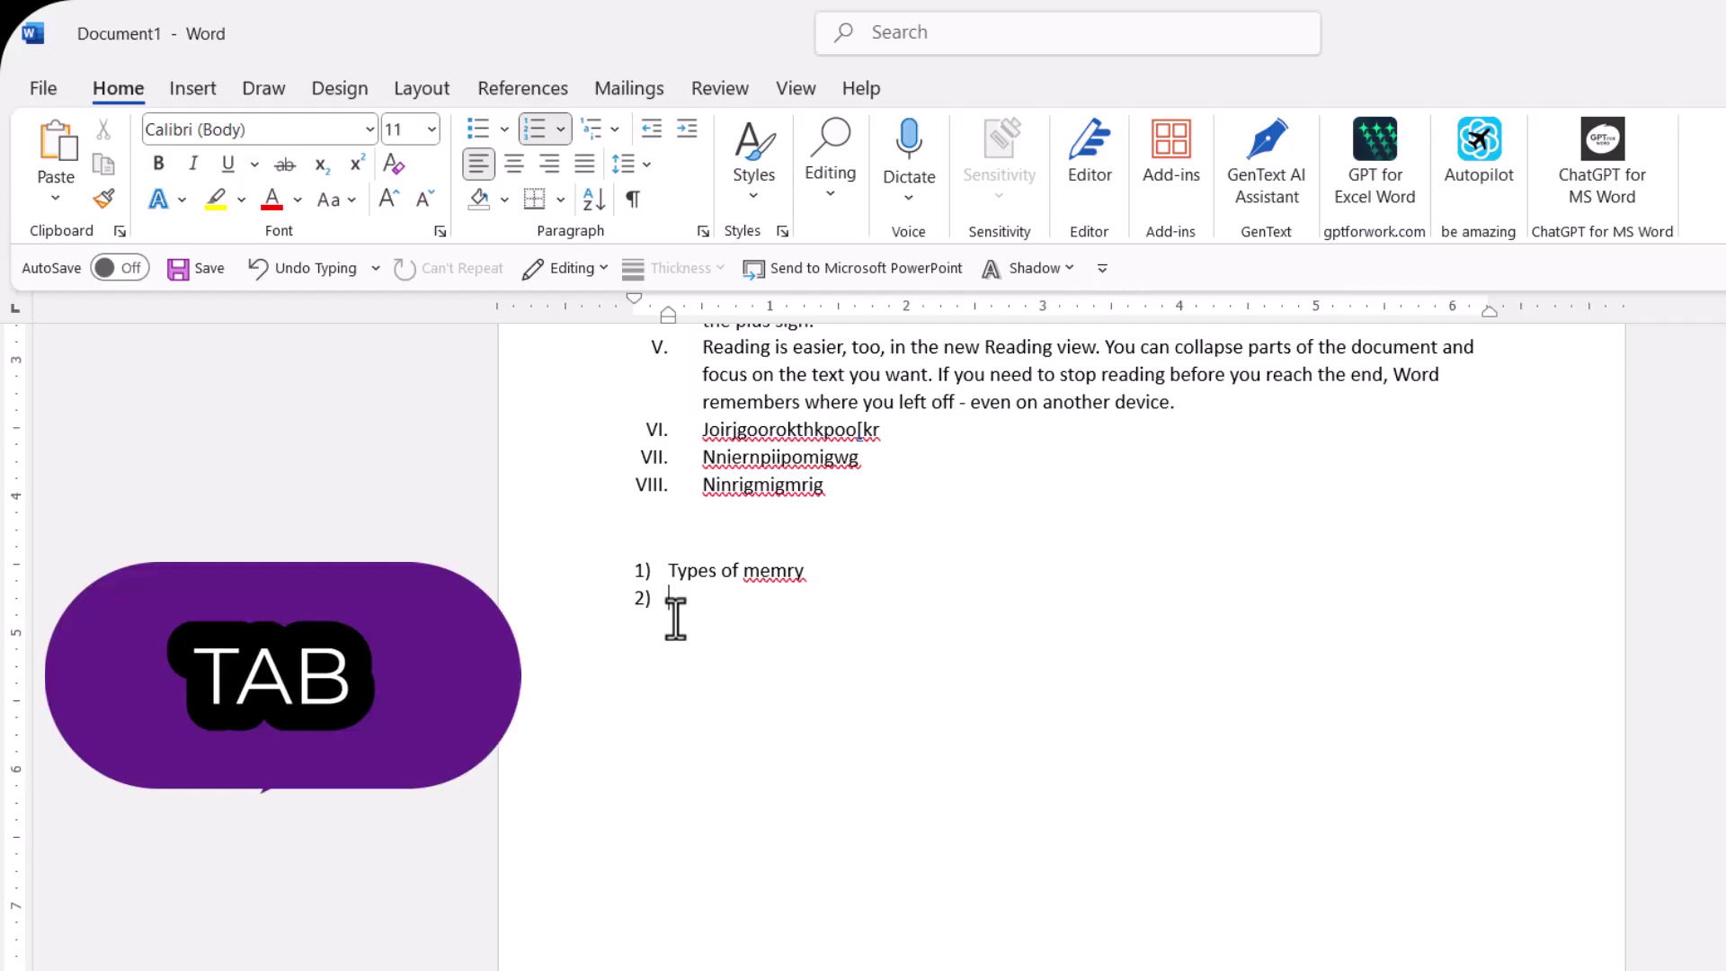
pyautogui.press('Tab')
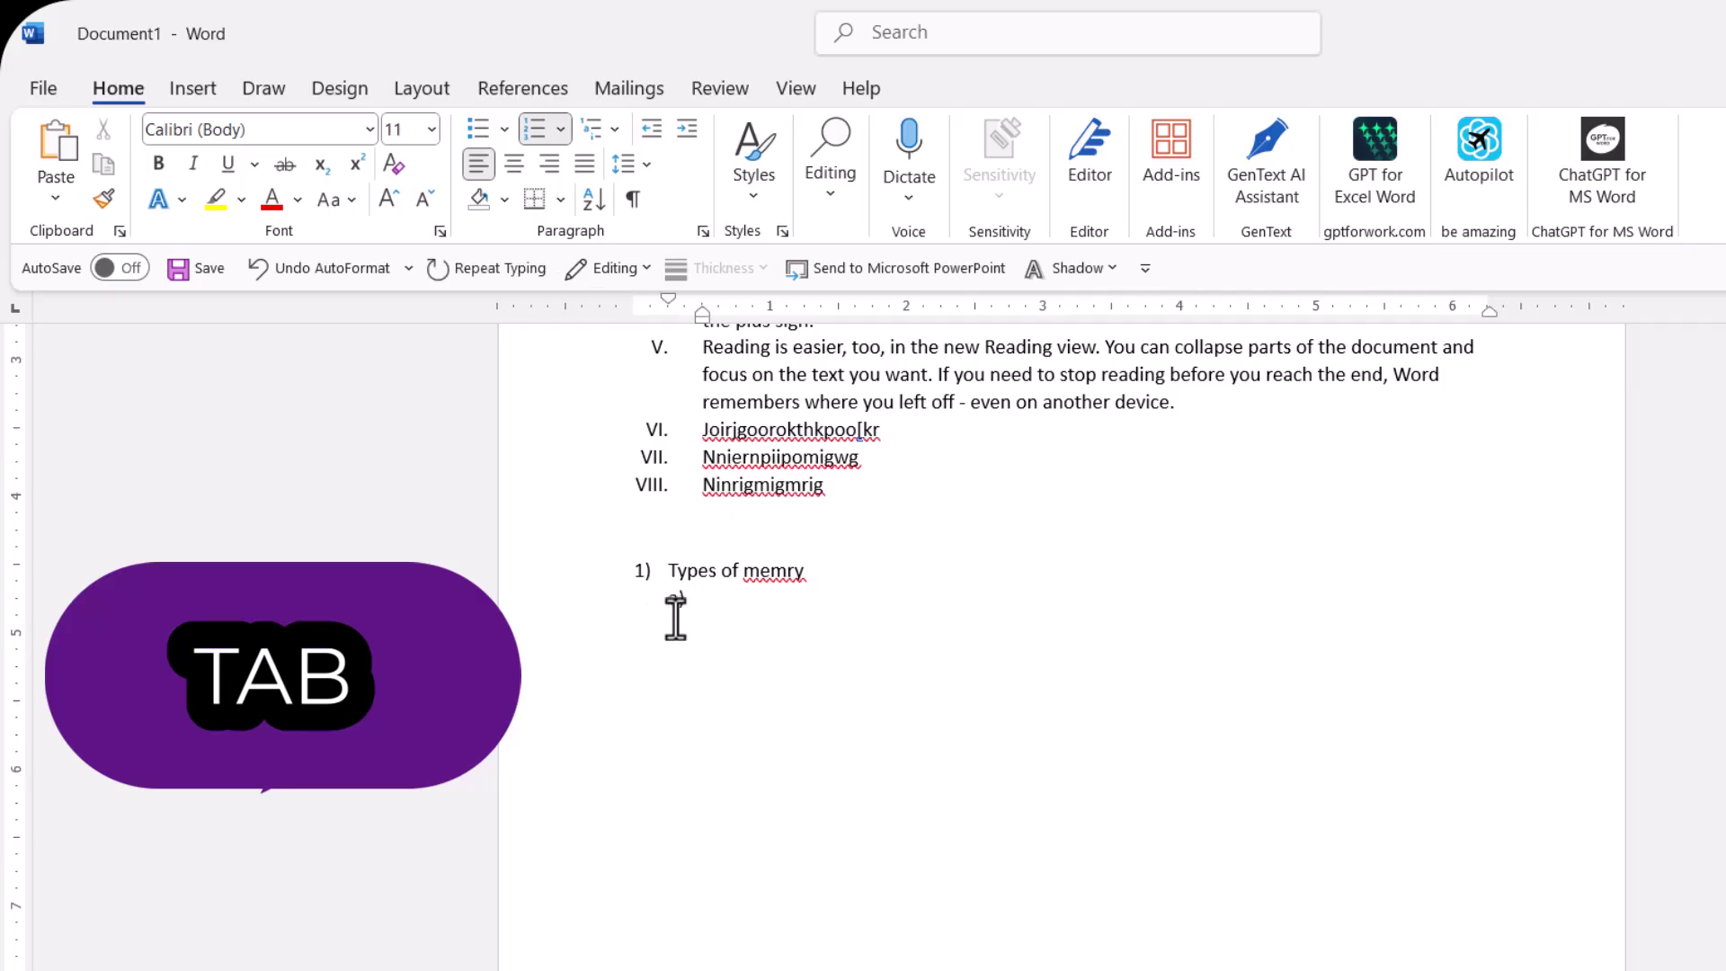
pyautogui.press('Tab')
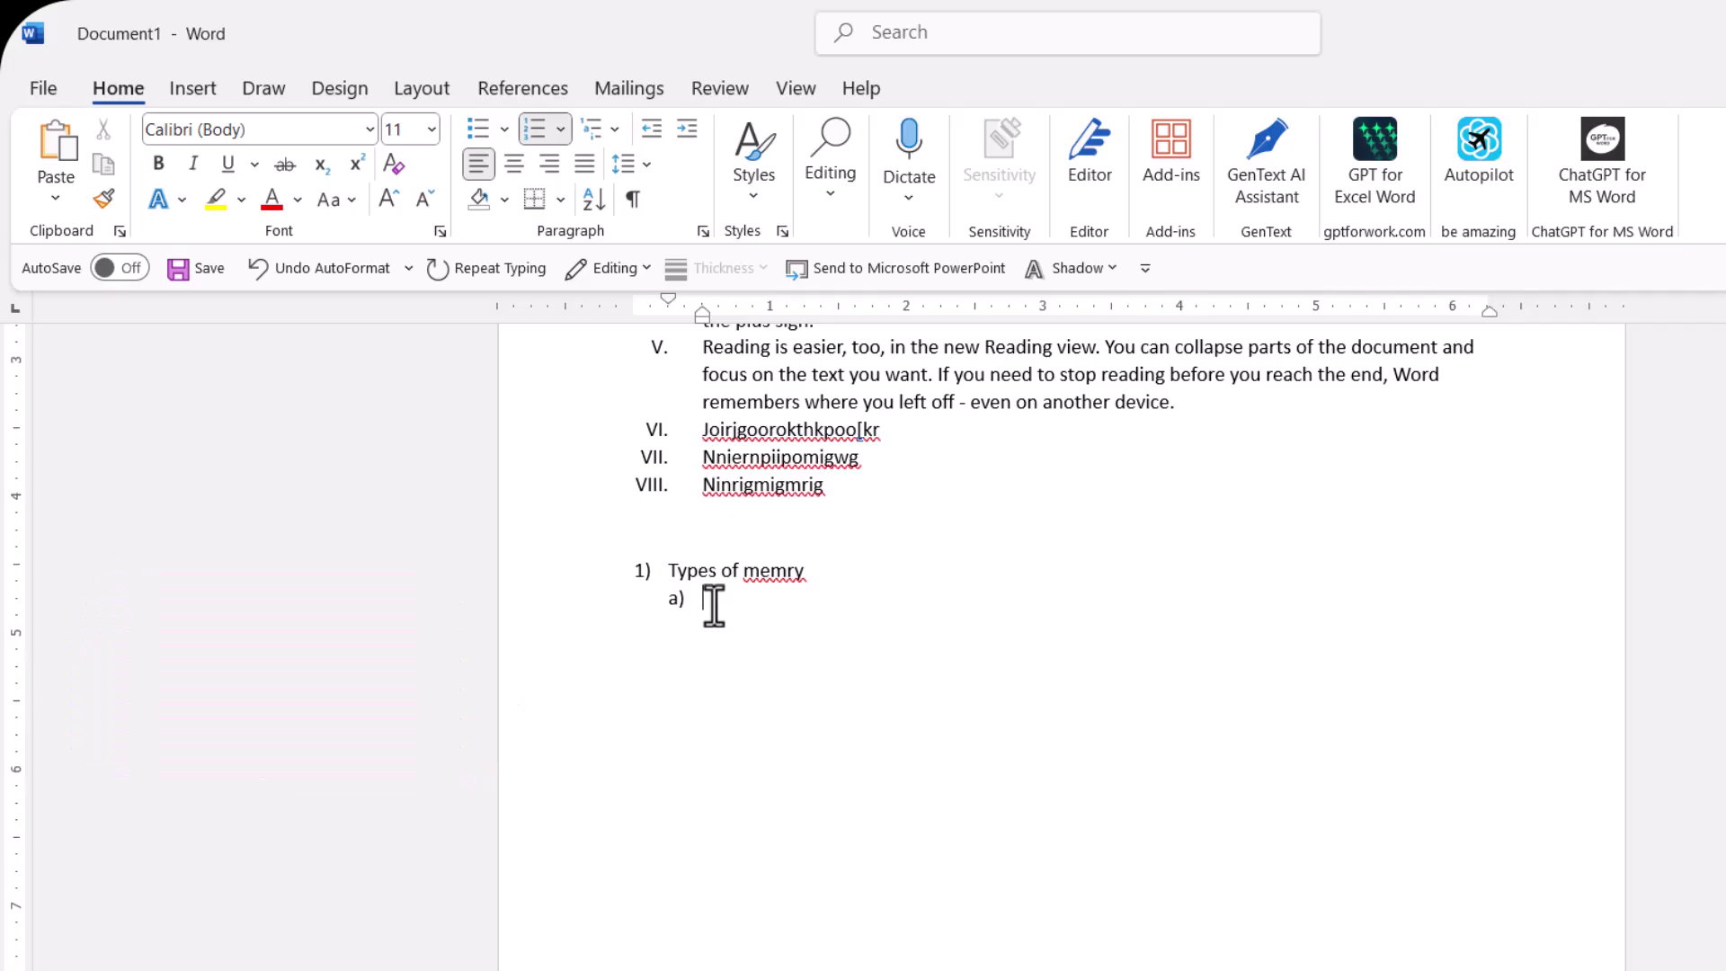
# Step: Enter sub-items Primary and Secondary, then promote the next empty line to item 2)
pyautogui.write('pri')
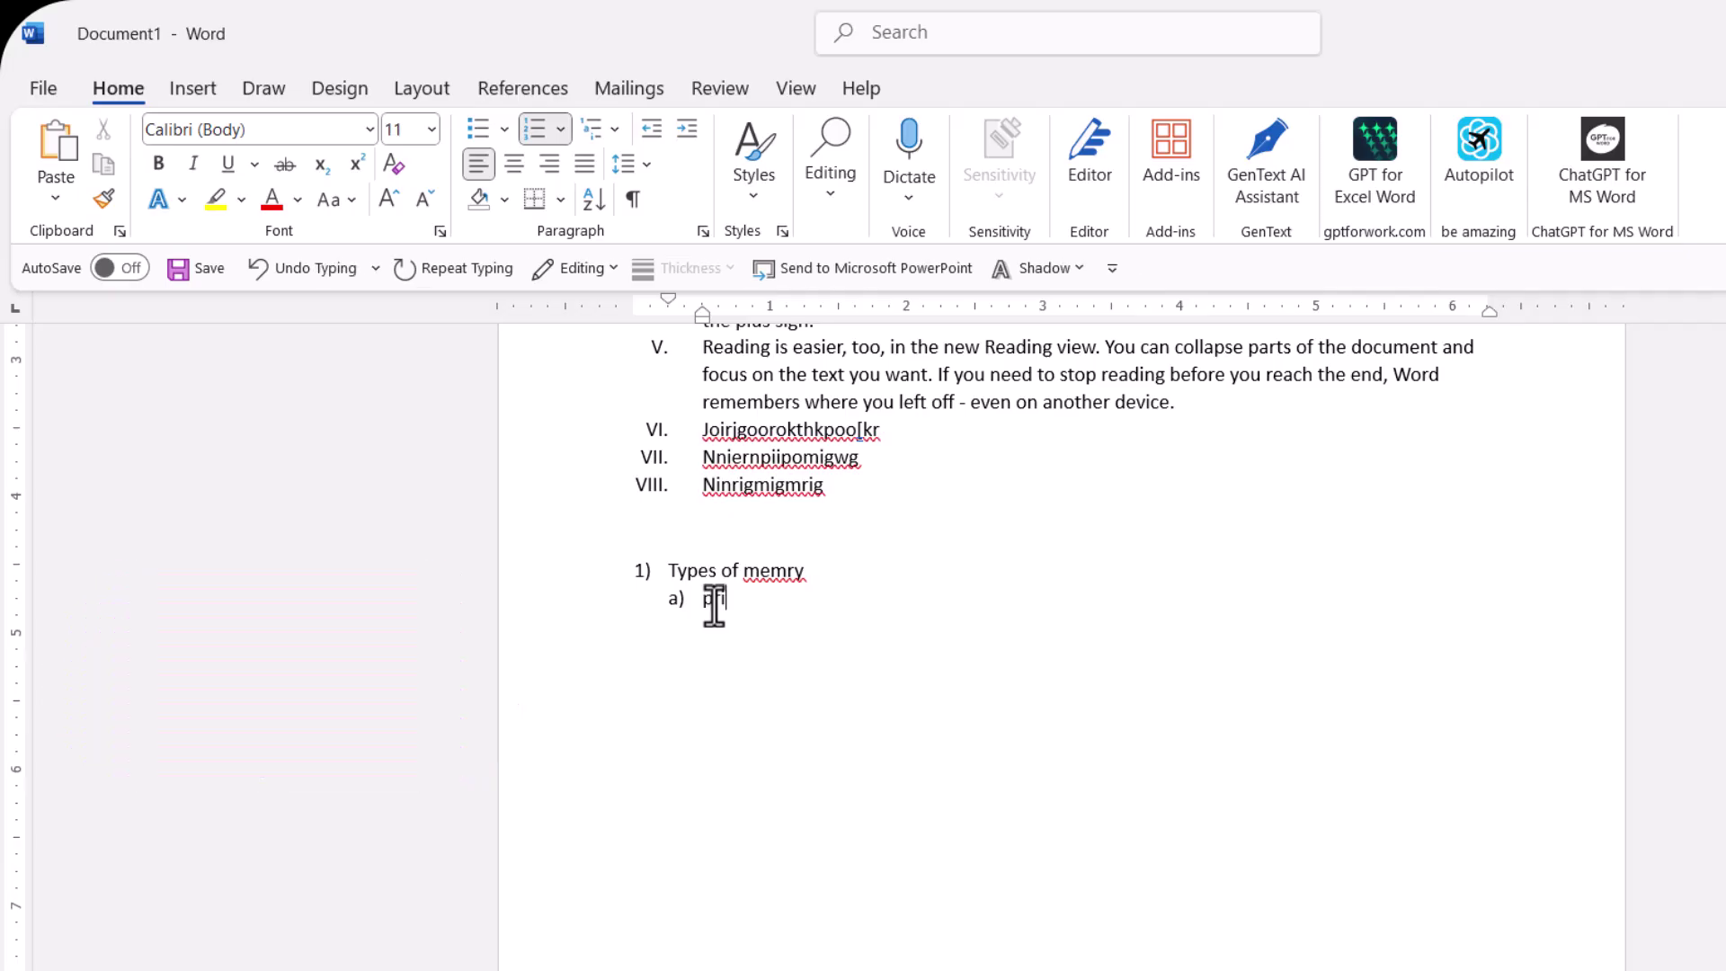
pyautogui.write('mary')
pyautogui.press('Return')
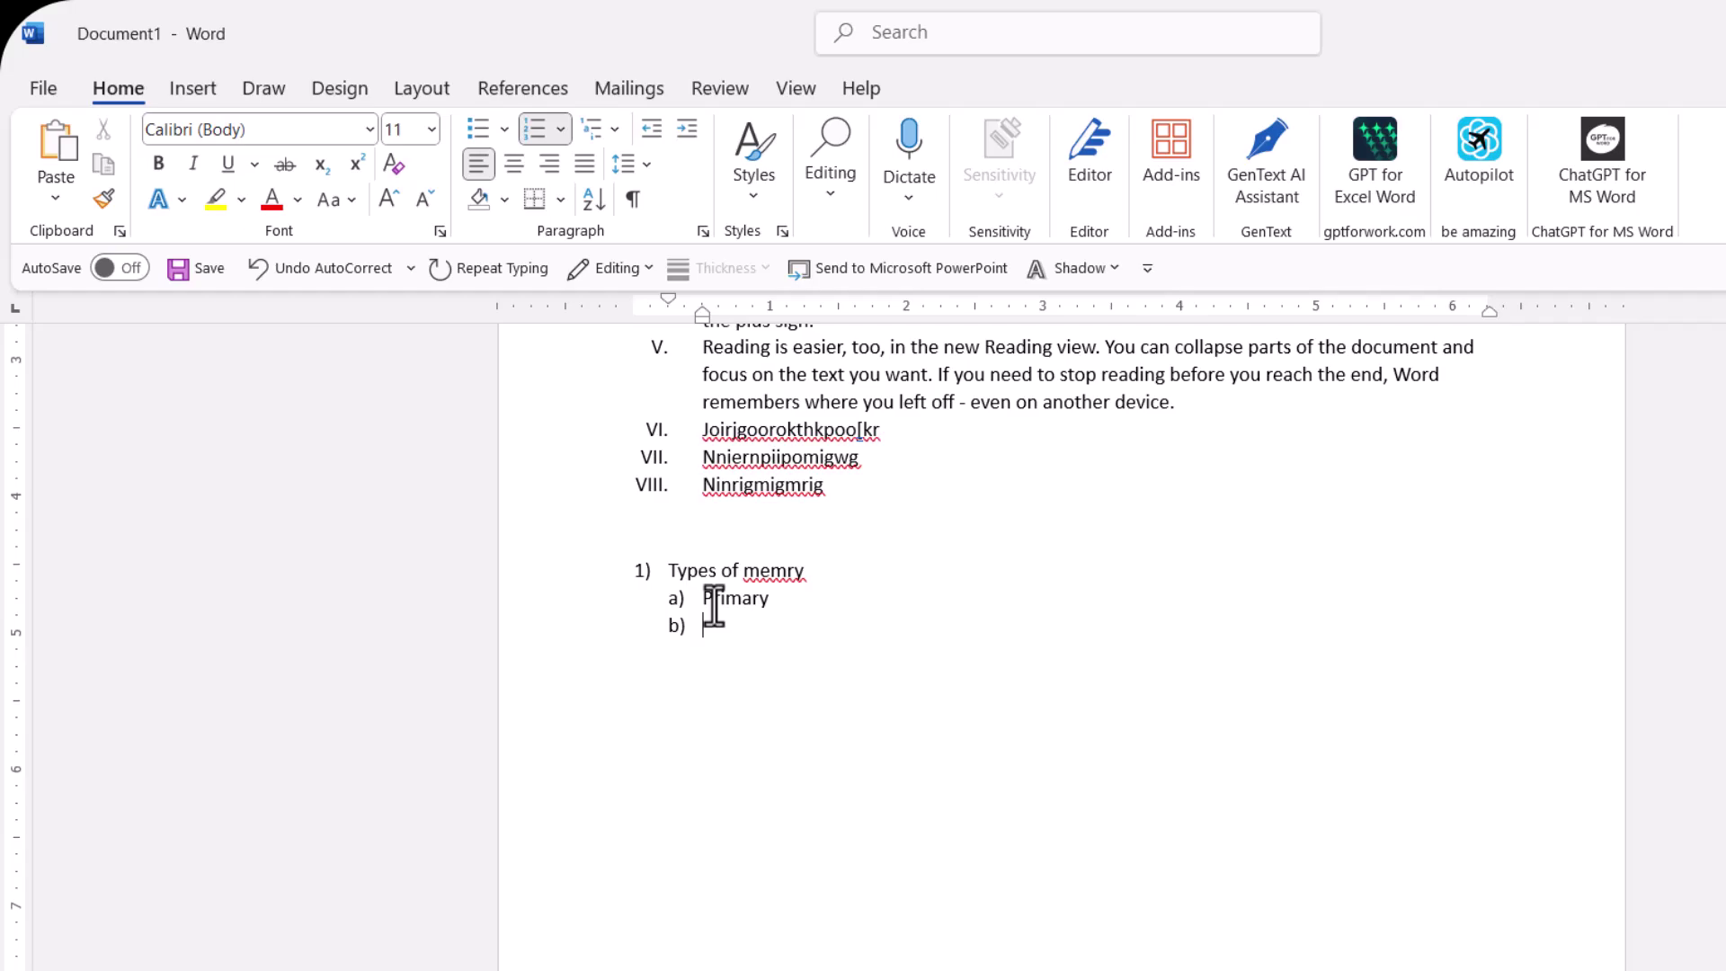
pyautogui.write('seco')
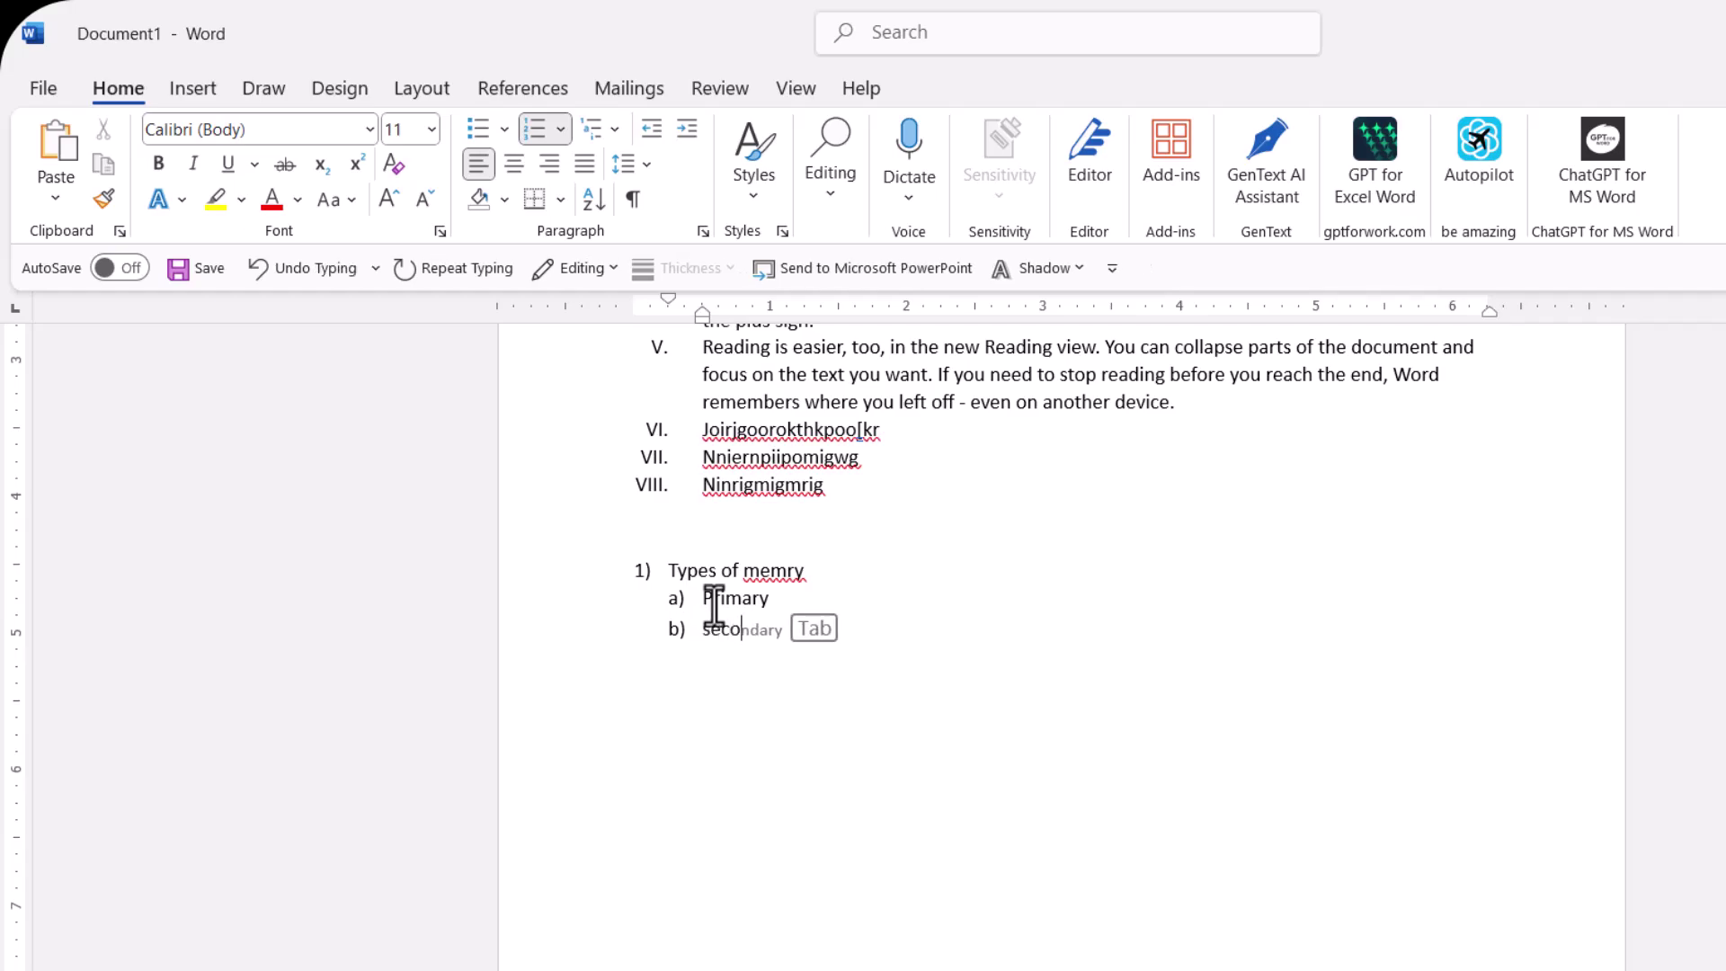
pyautogui.write('ndry')
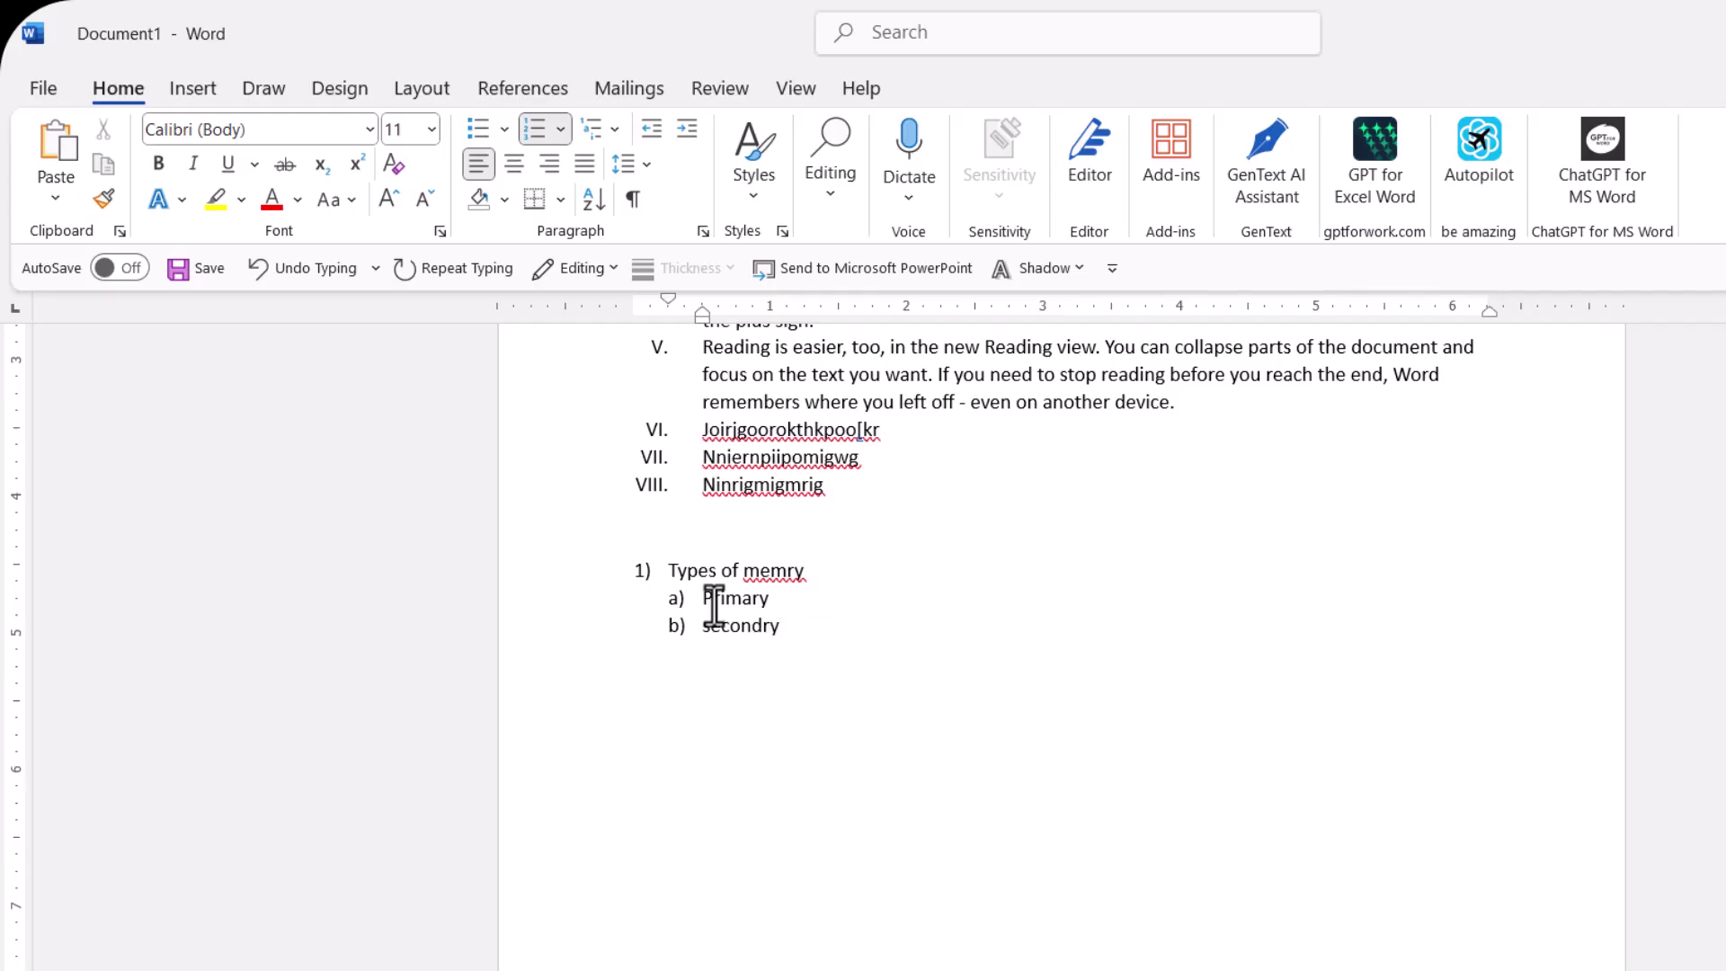
pyautogui.press('Return')
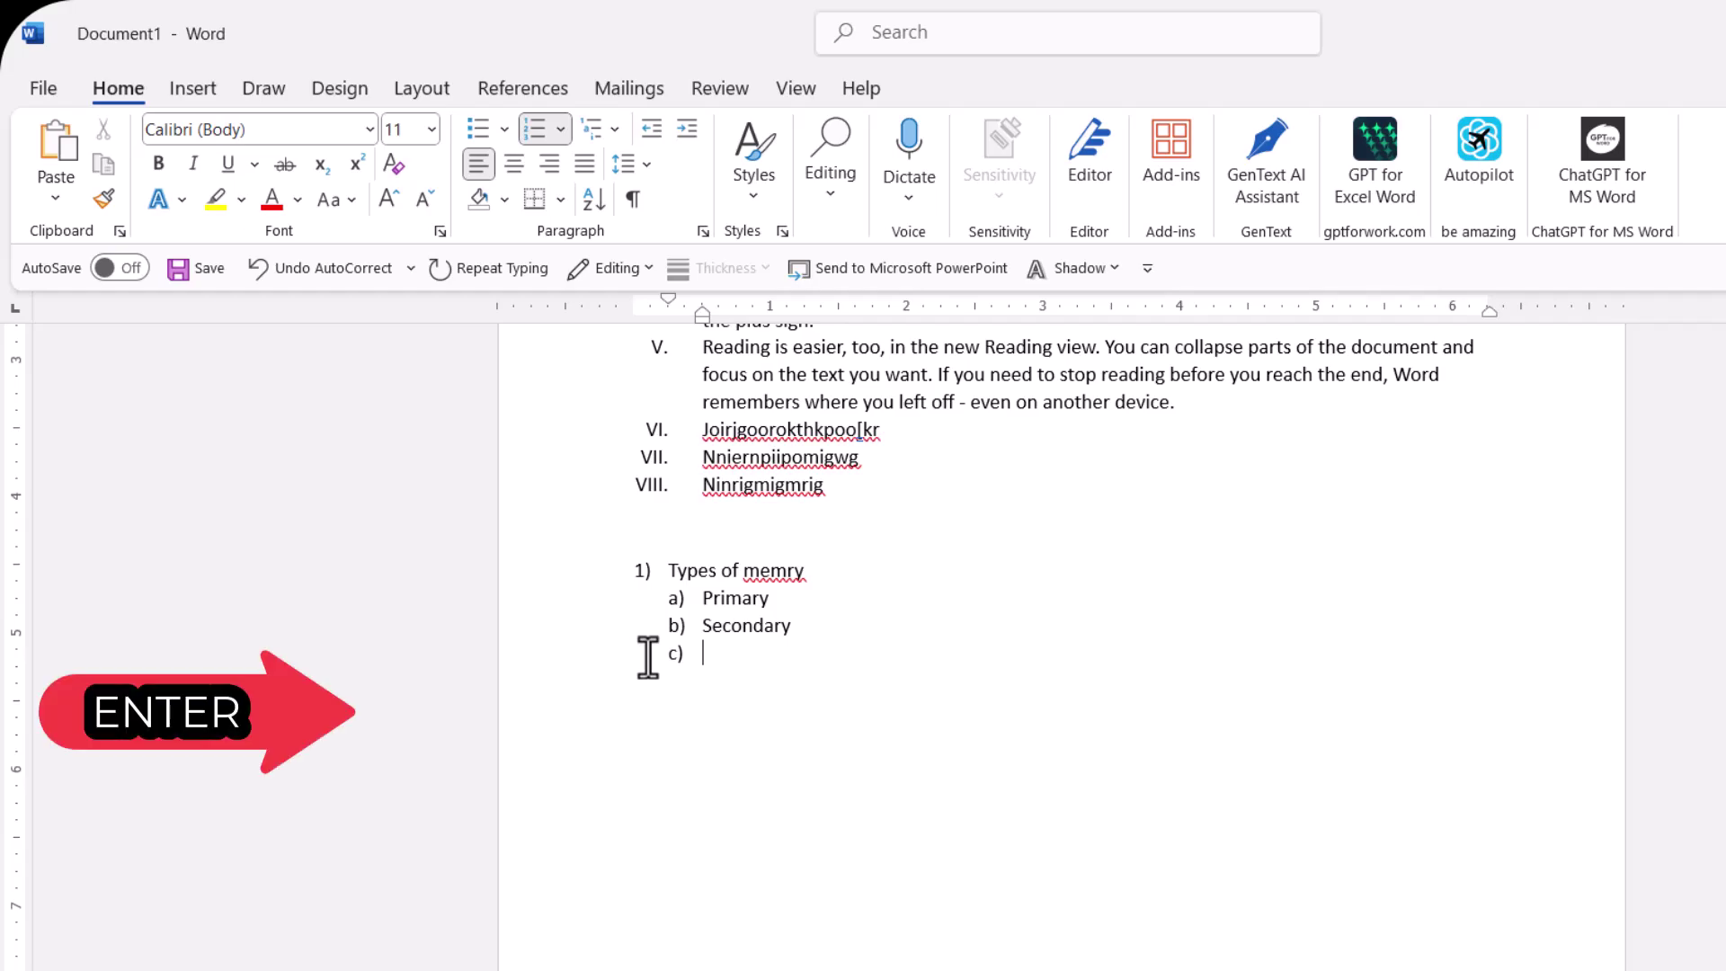
pyautogui.press('Return')
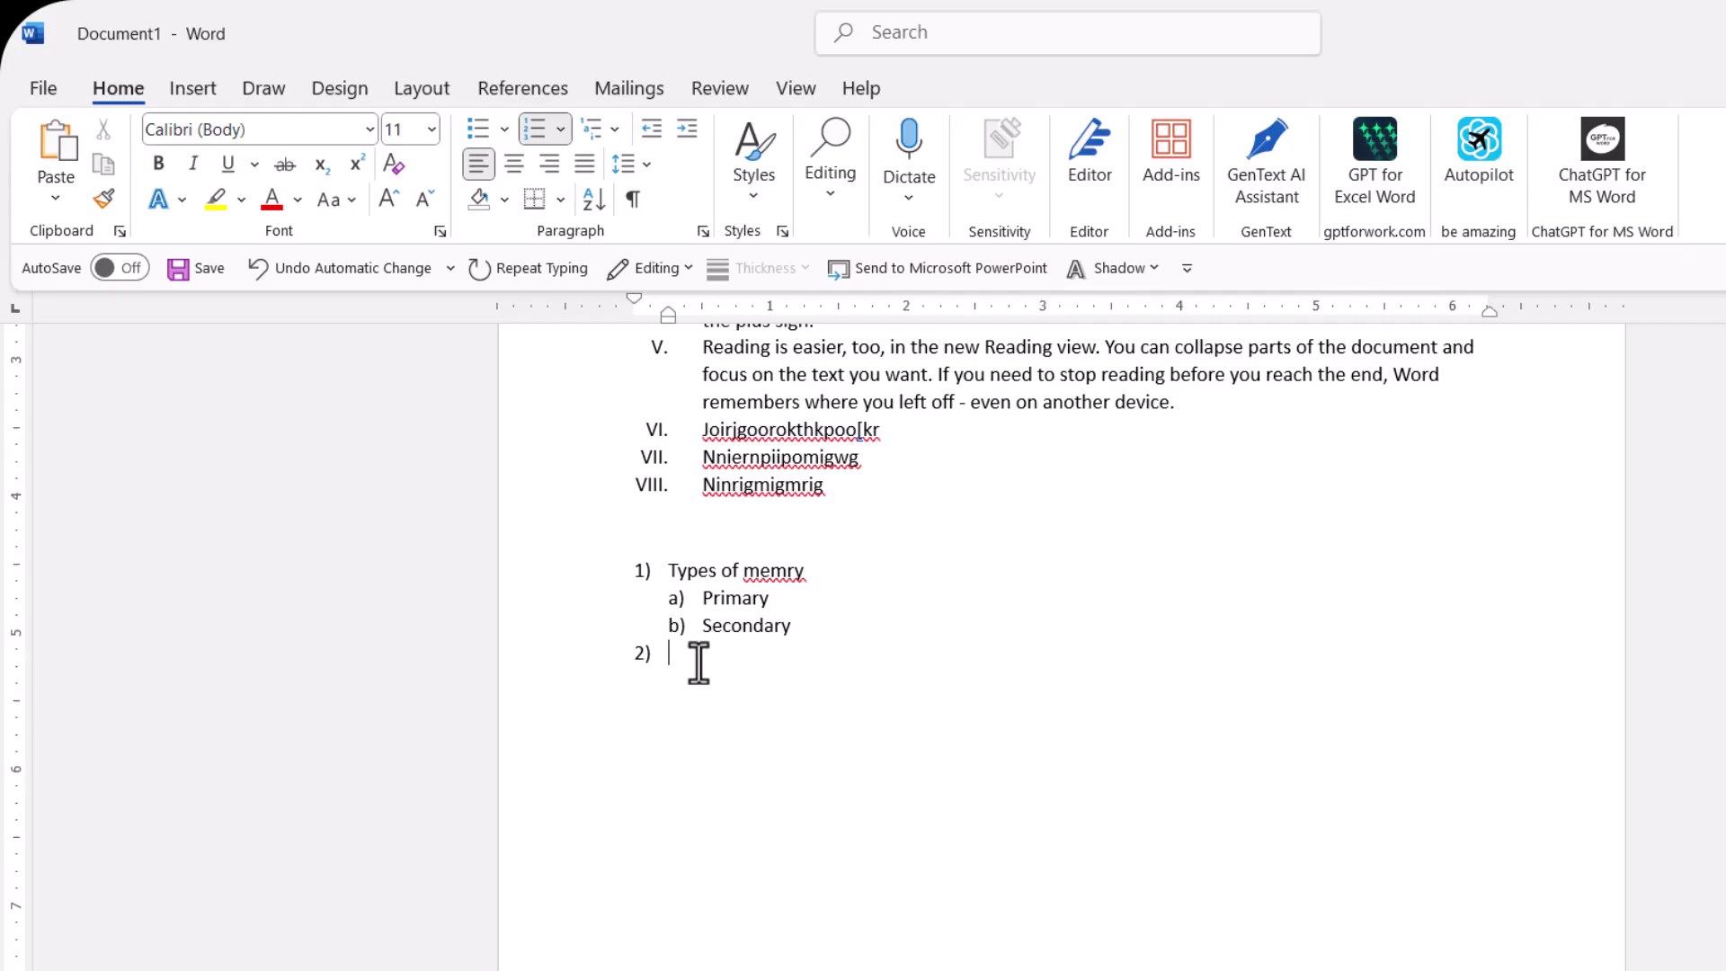
# Step: Type 'Output device' as item 2), then add 'Printer' as its sub-item a) and start b)
pyautogui.write('output device')
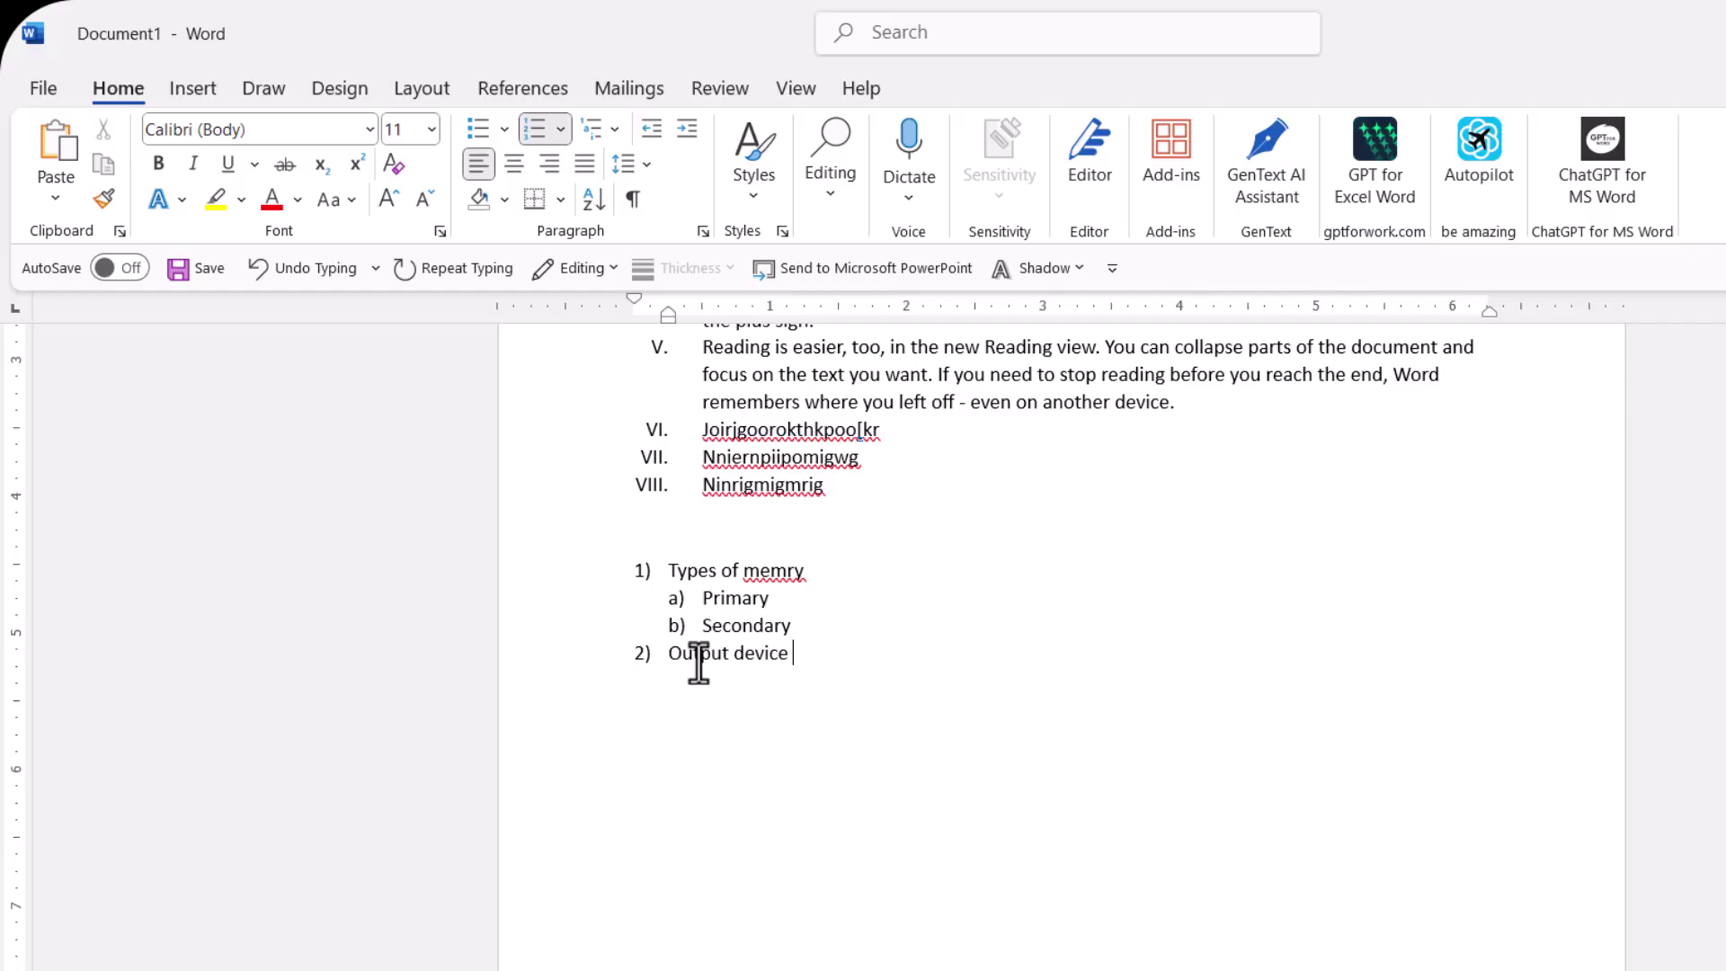
pyautogui.press('Return')
pyautogui.press('Tab')
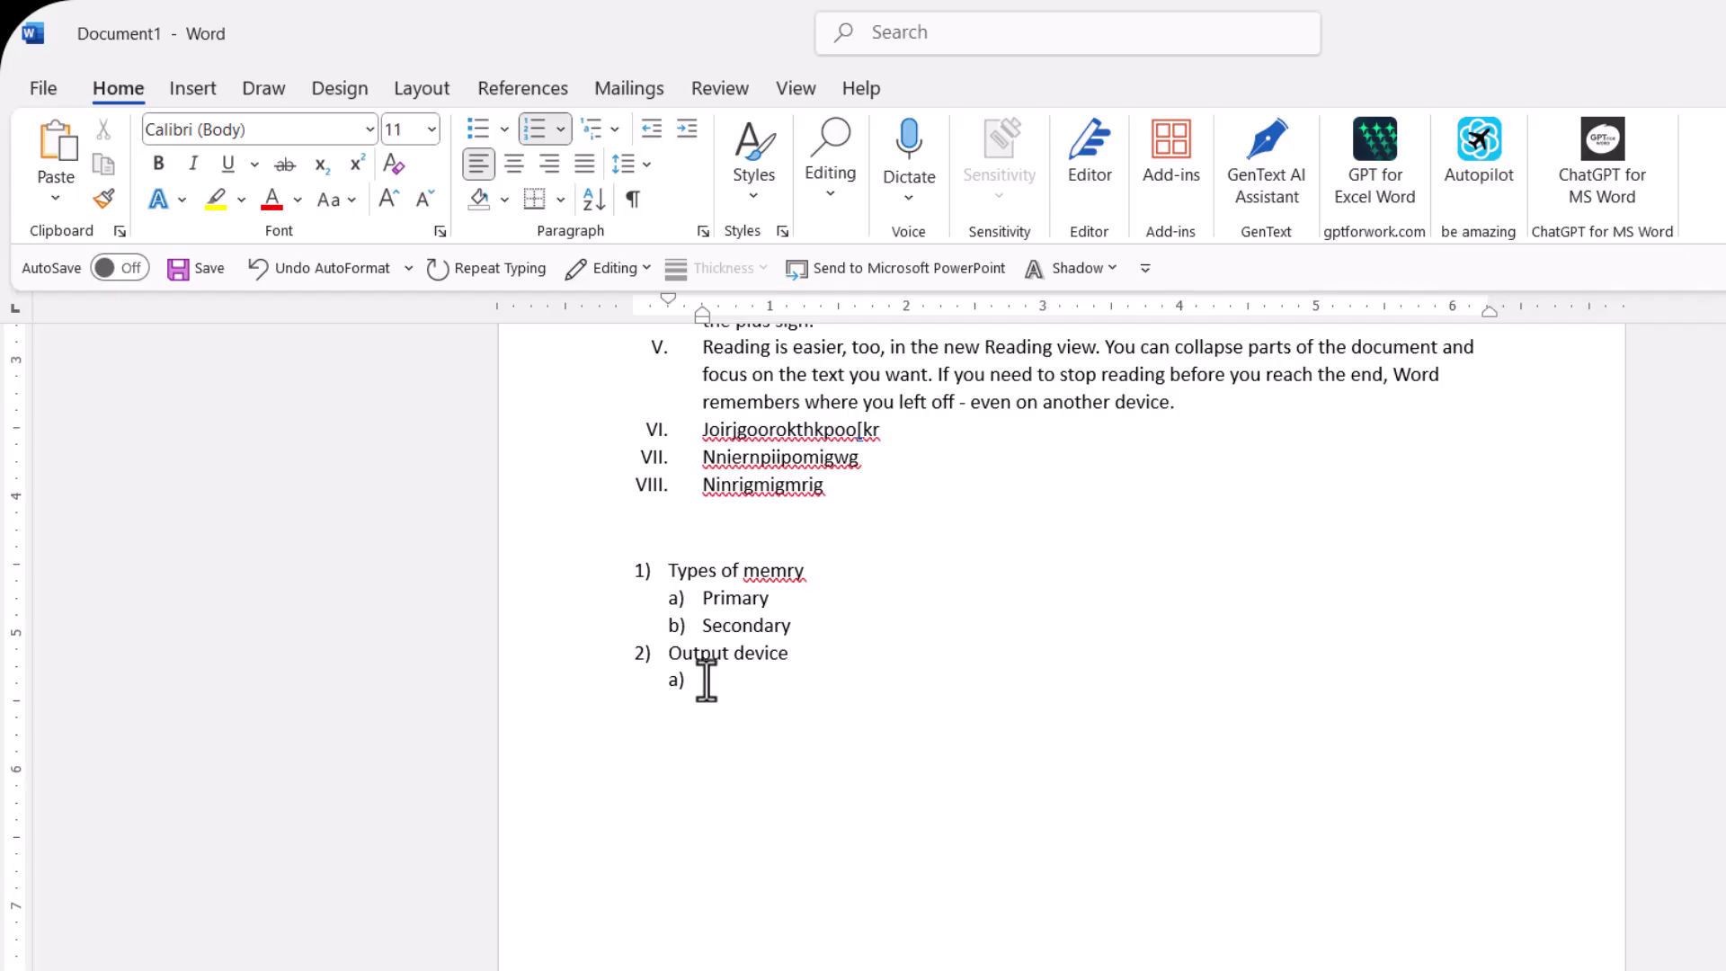
pyautogui.write('printer')
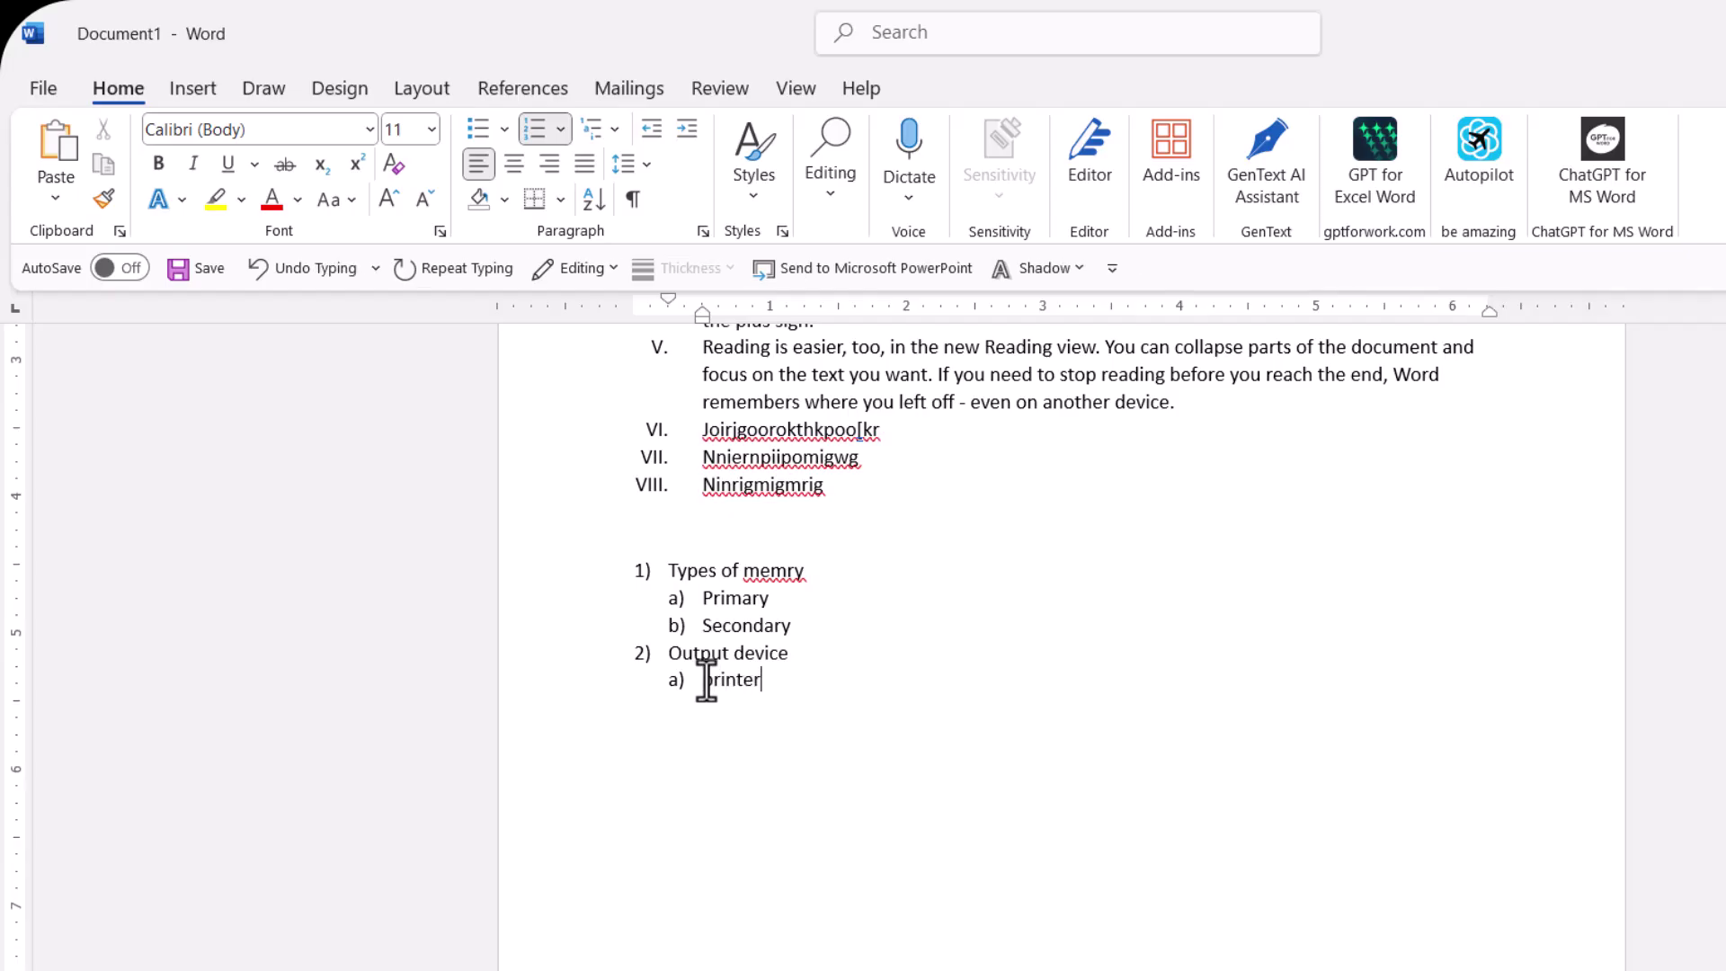
pyautogui.press('Return')
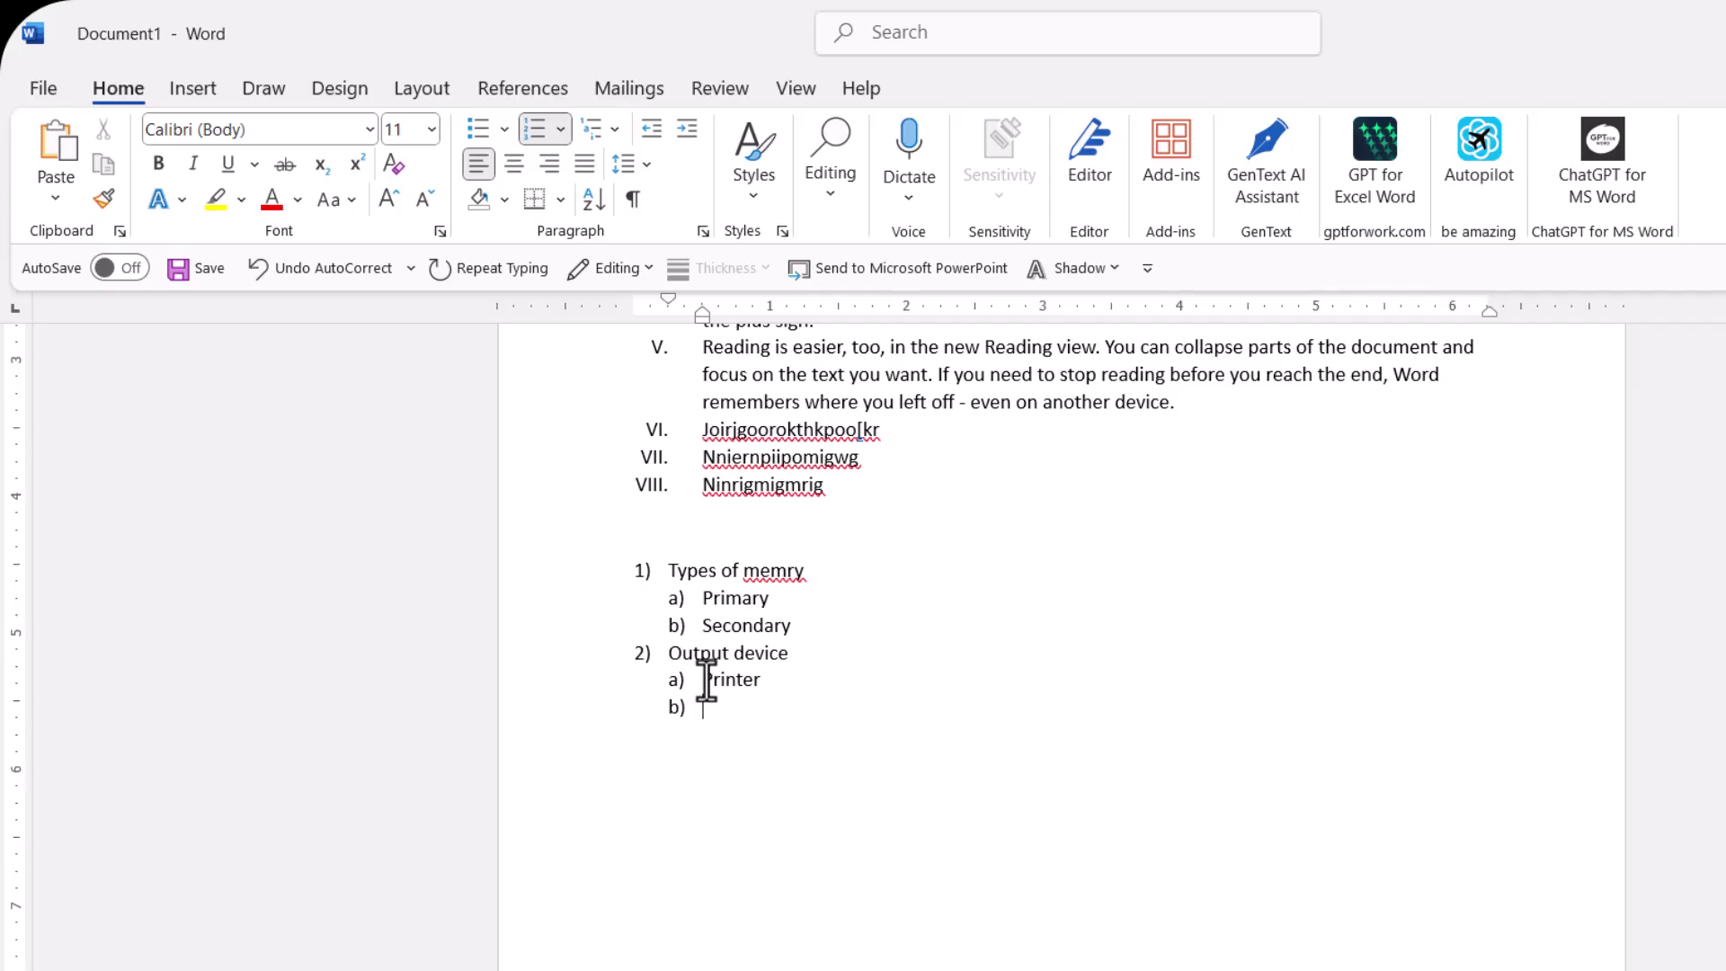
# Step: Add 'Ink' and 'Lgr' as third-level i) and ii) items under Printer
pyautogui.press('Tab')
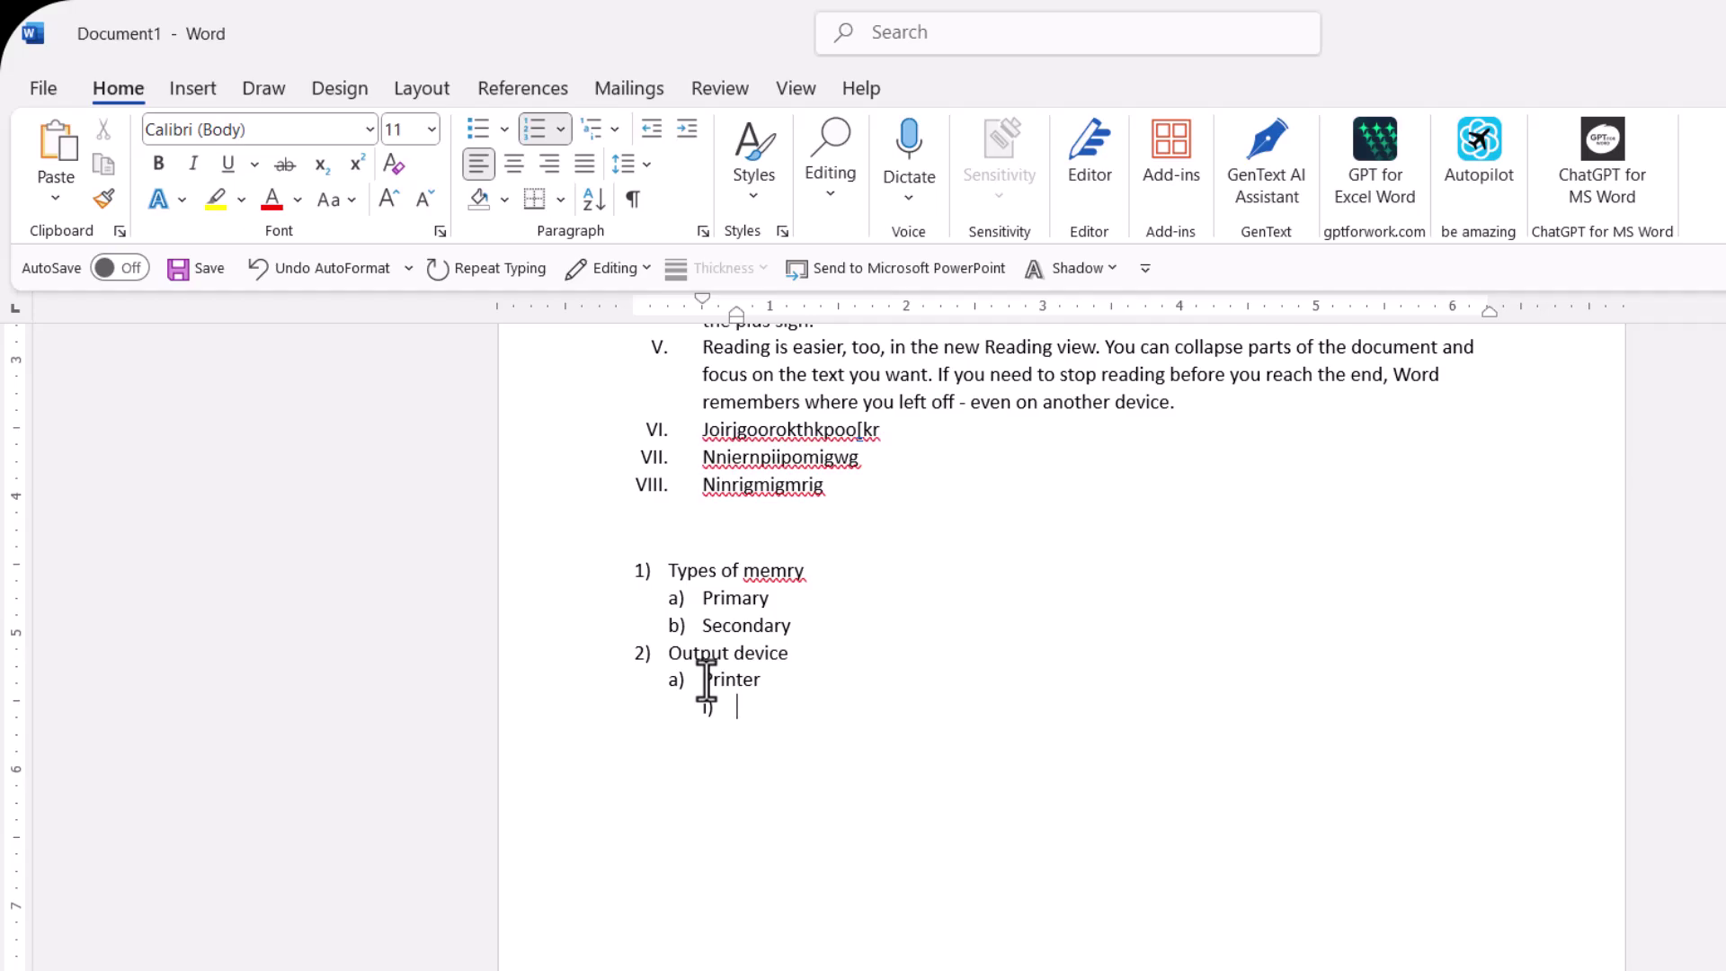
pyautogui.write('Ink')
pyautogui.press('Return')
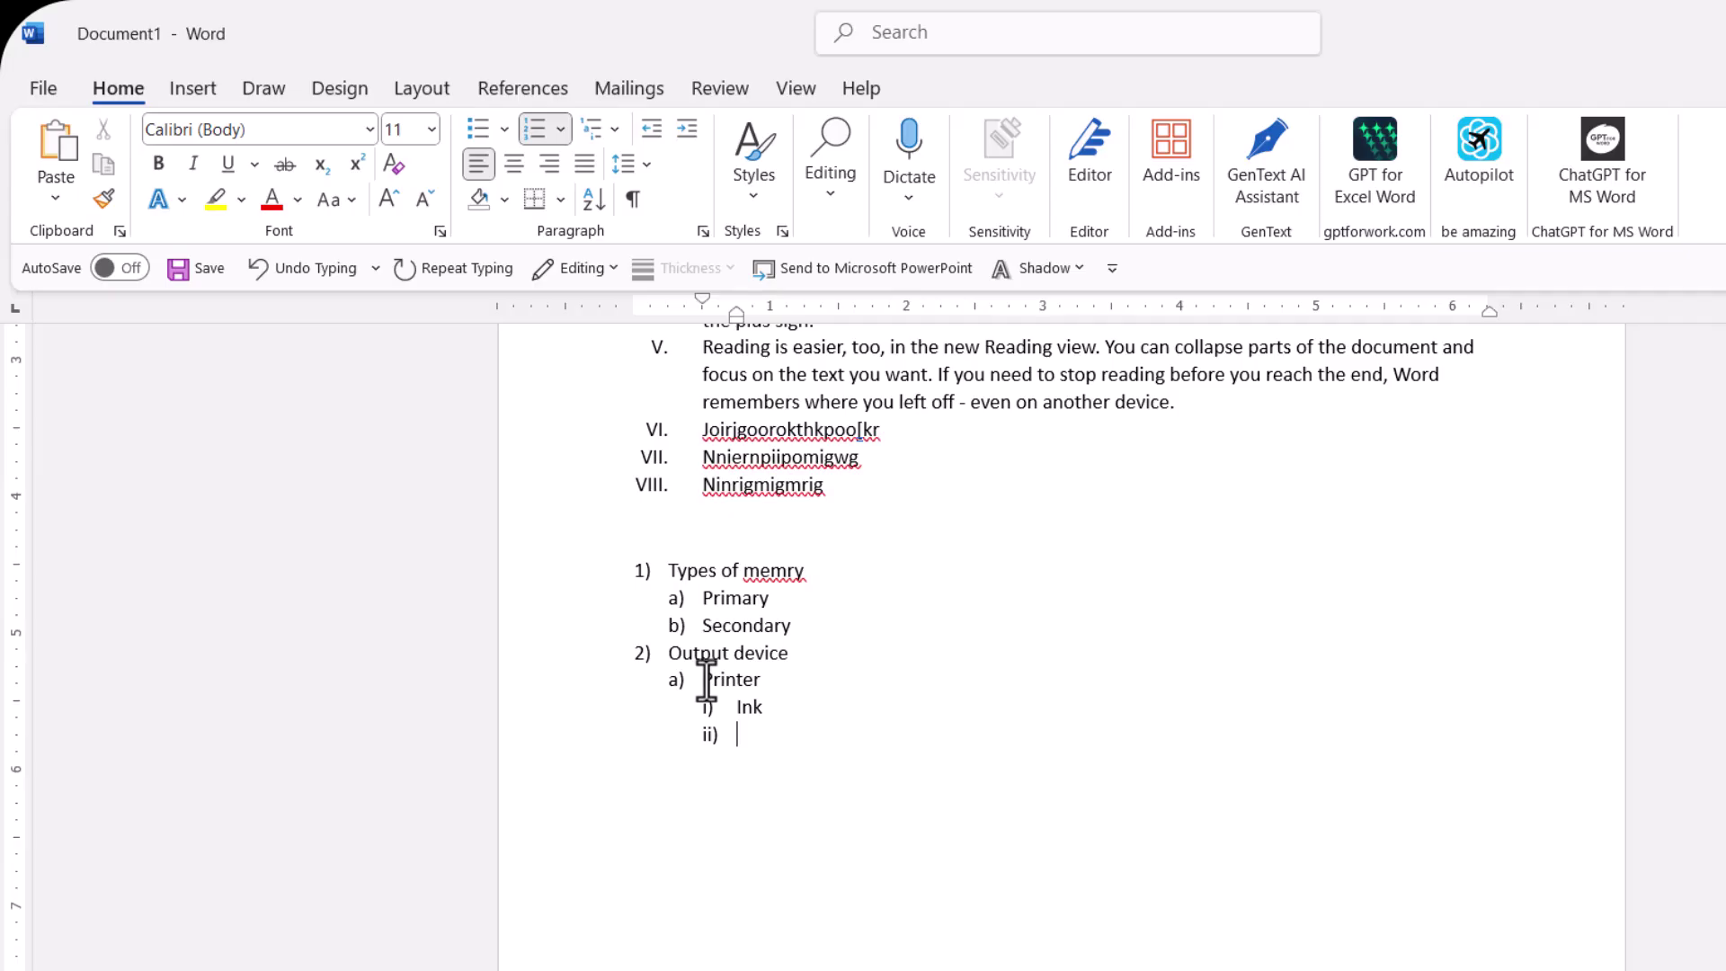
pyautogui.write('I')
pyautogui.write('gr')
pyautogui.press('BackSpace')
pyautogui.press('BackSpace')
pyautogui.press('BackSpace')
pyautogui.write('Lgr')
# Step: Add 'Speaker' as sub-item b) with 'Wifi' and 'Bluetooth' beneath it, then start an empty c)
pyautogui.press('Return')
pyautogui.press('Return')
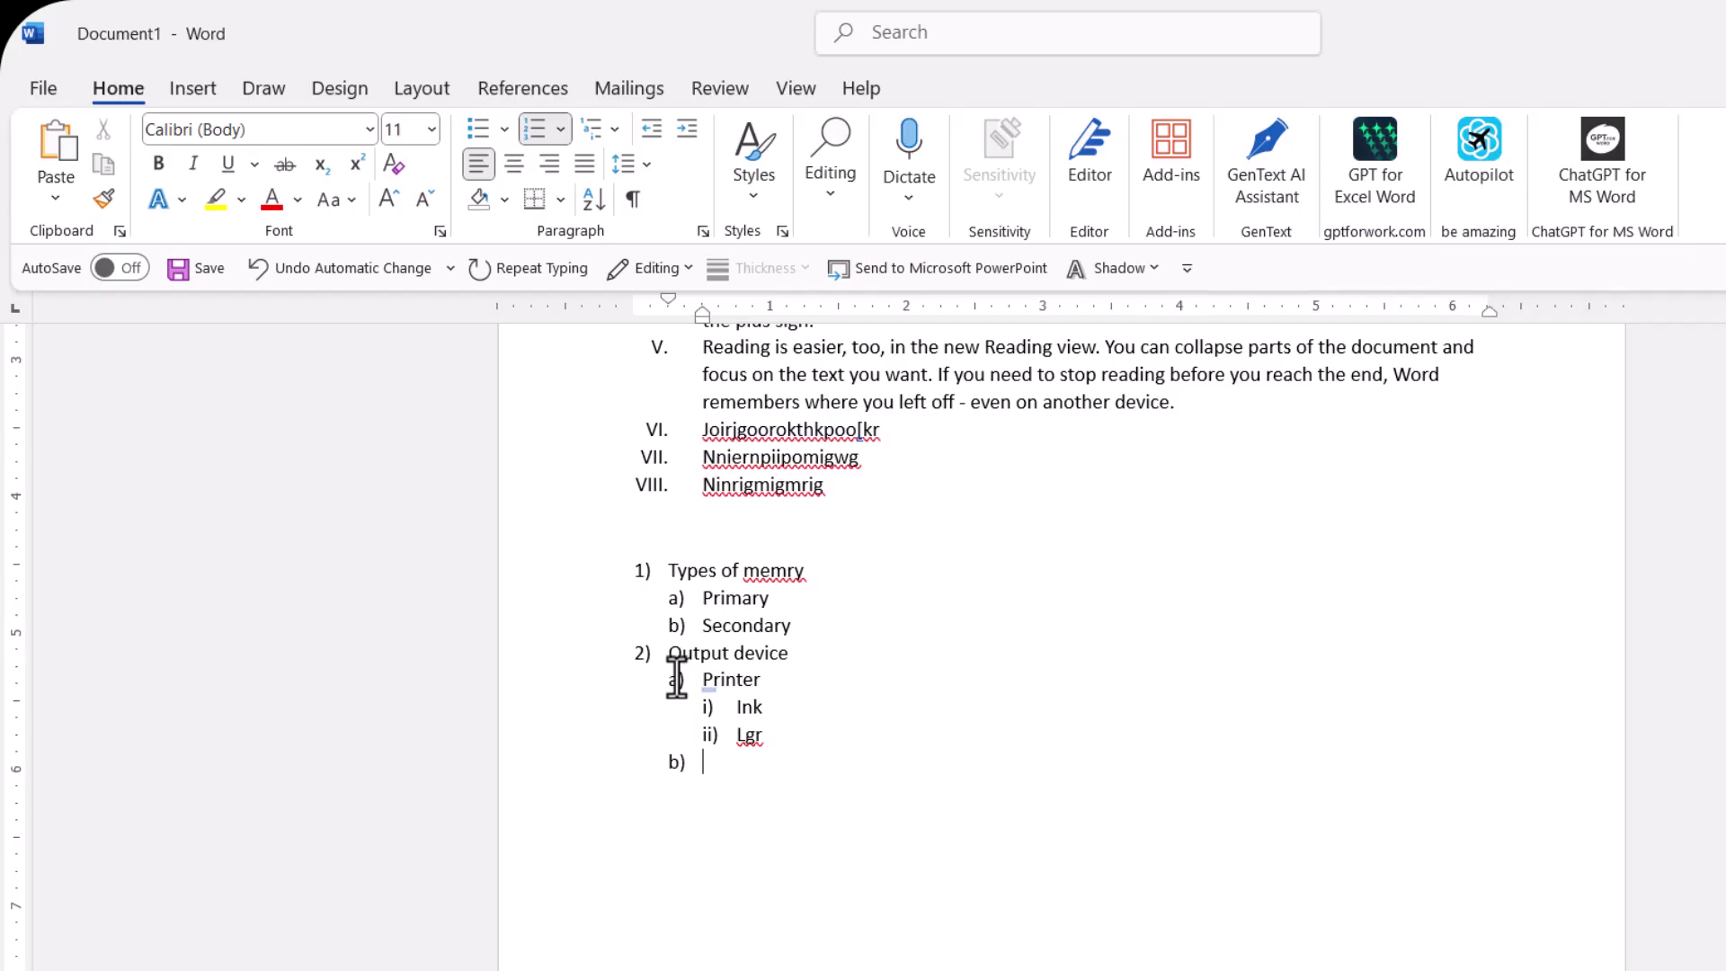
pyautogui.write('Speaker')
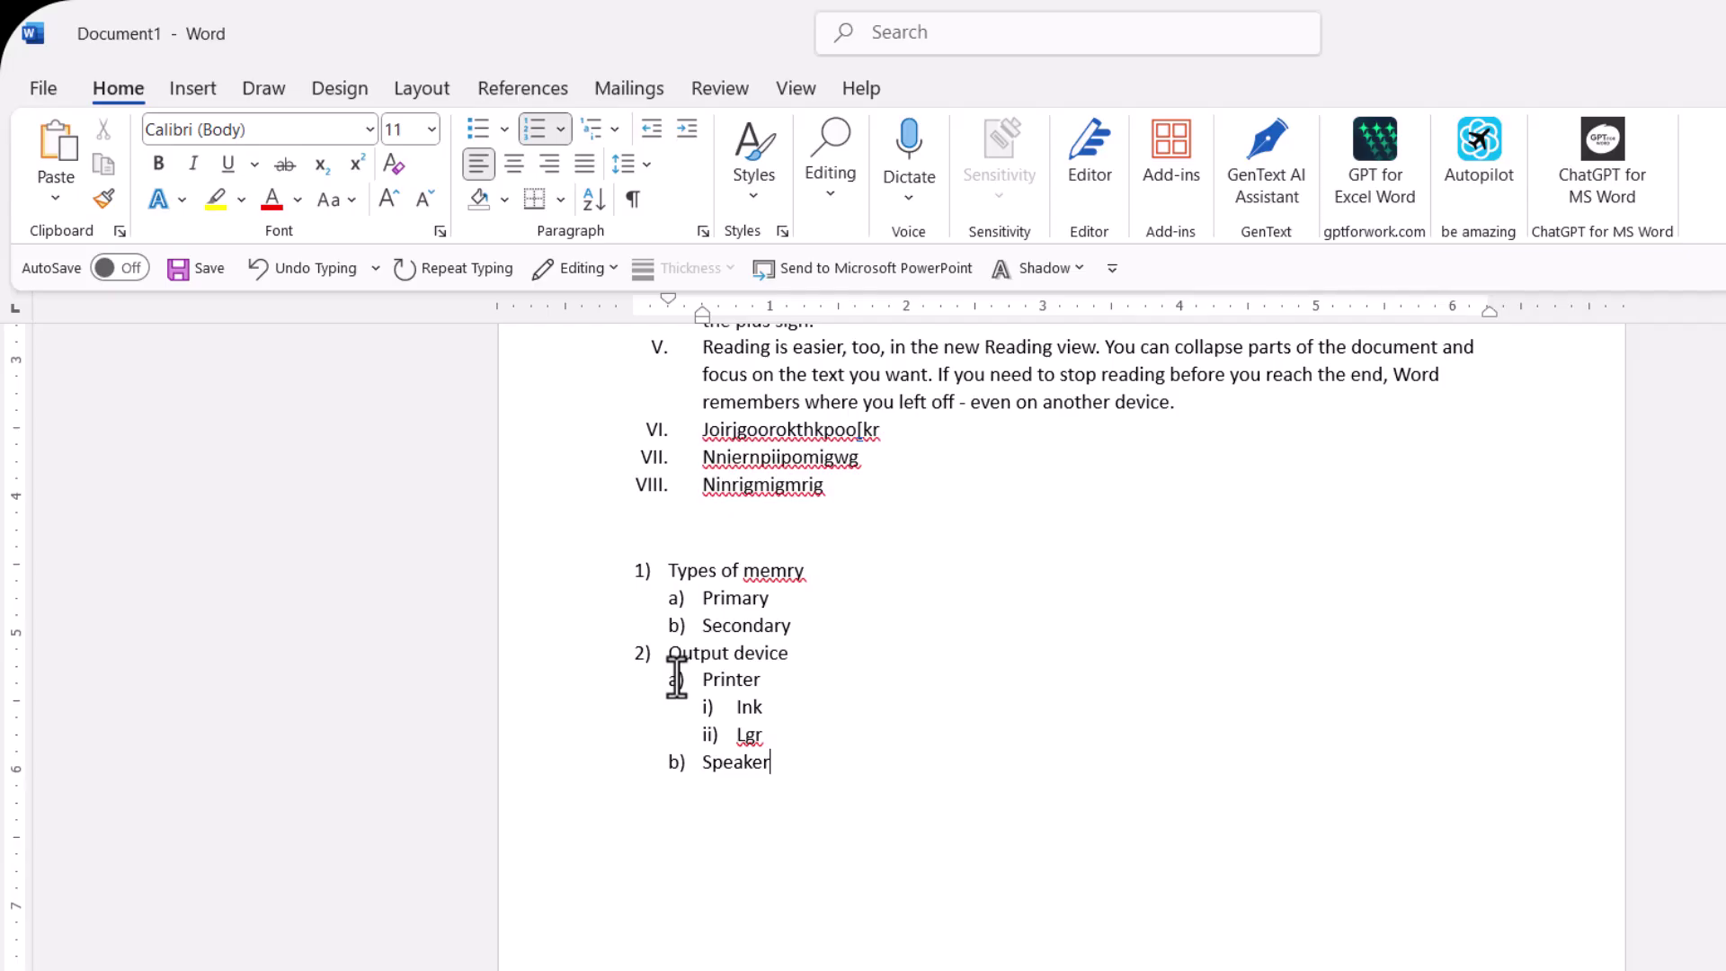
pyautogui.press('Return')
pyautogui.press('Tab')
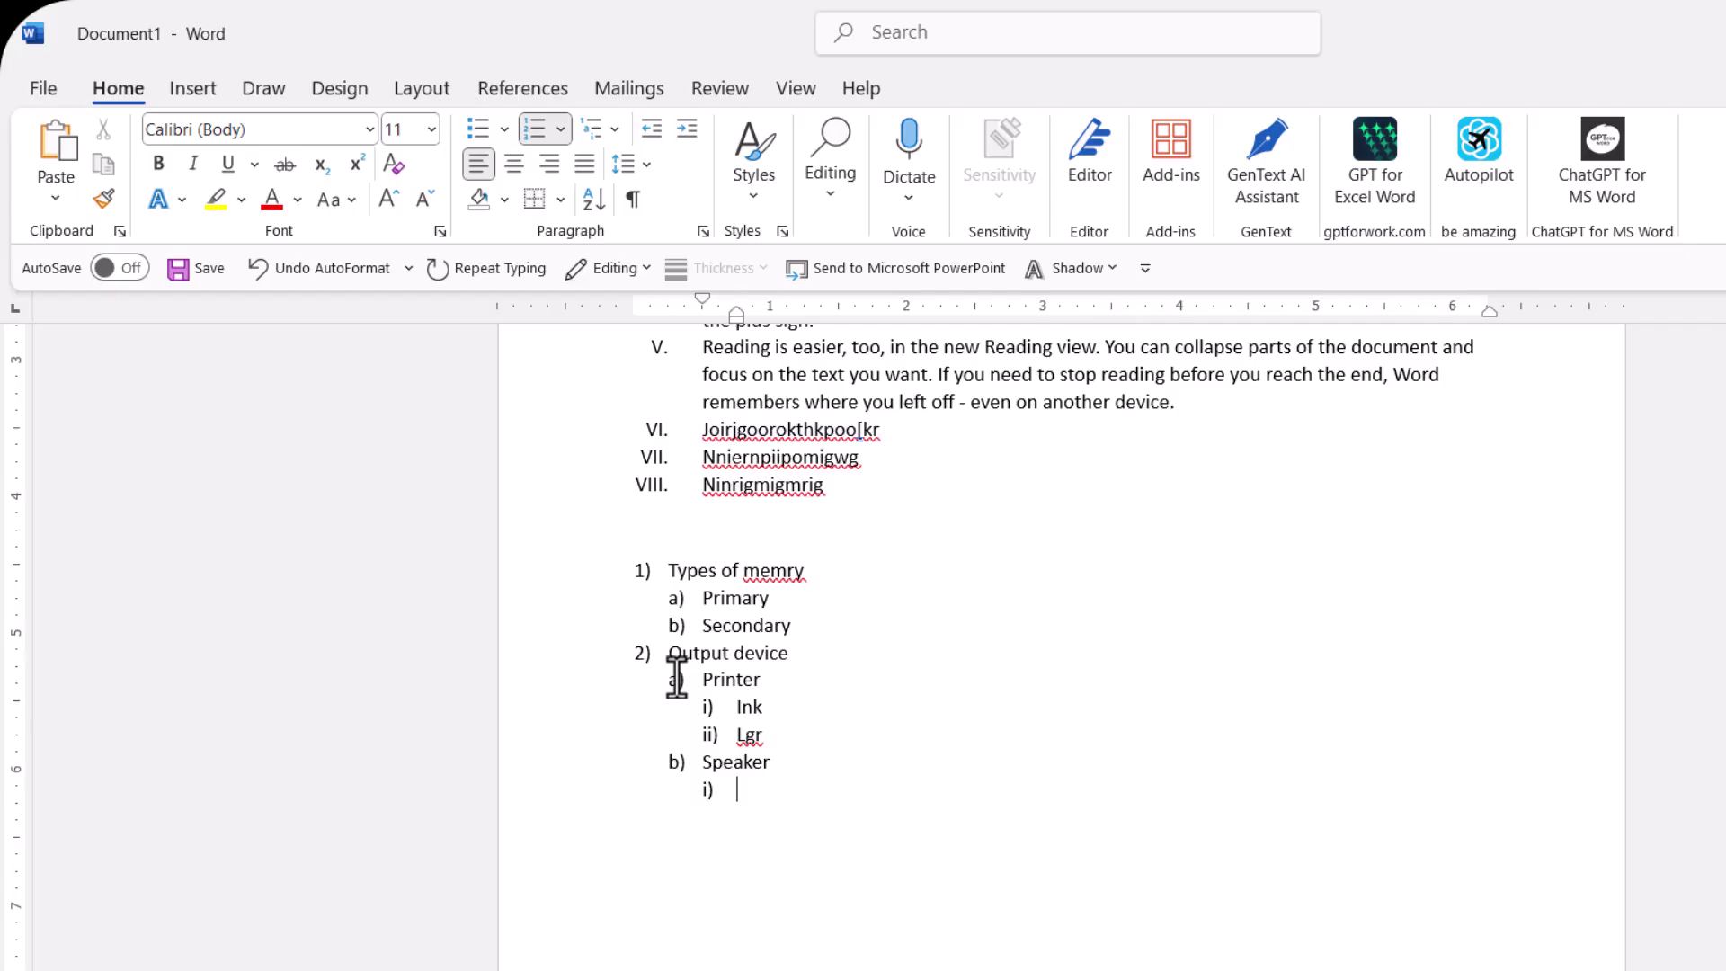
pyautogui.write('wifi')
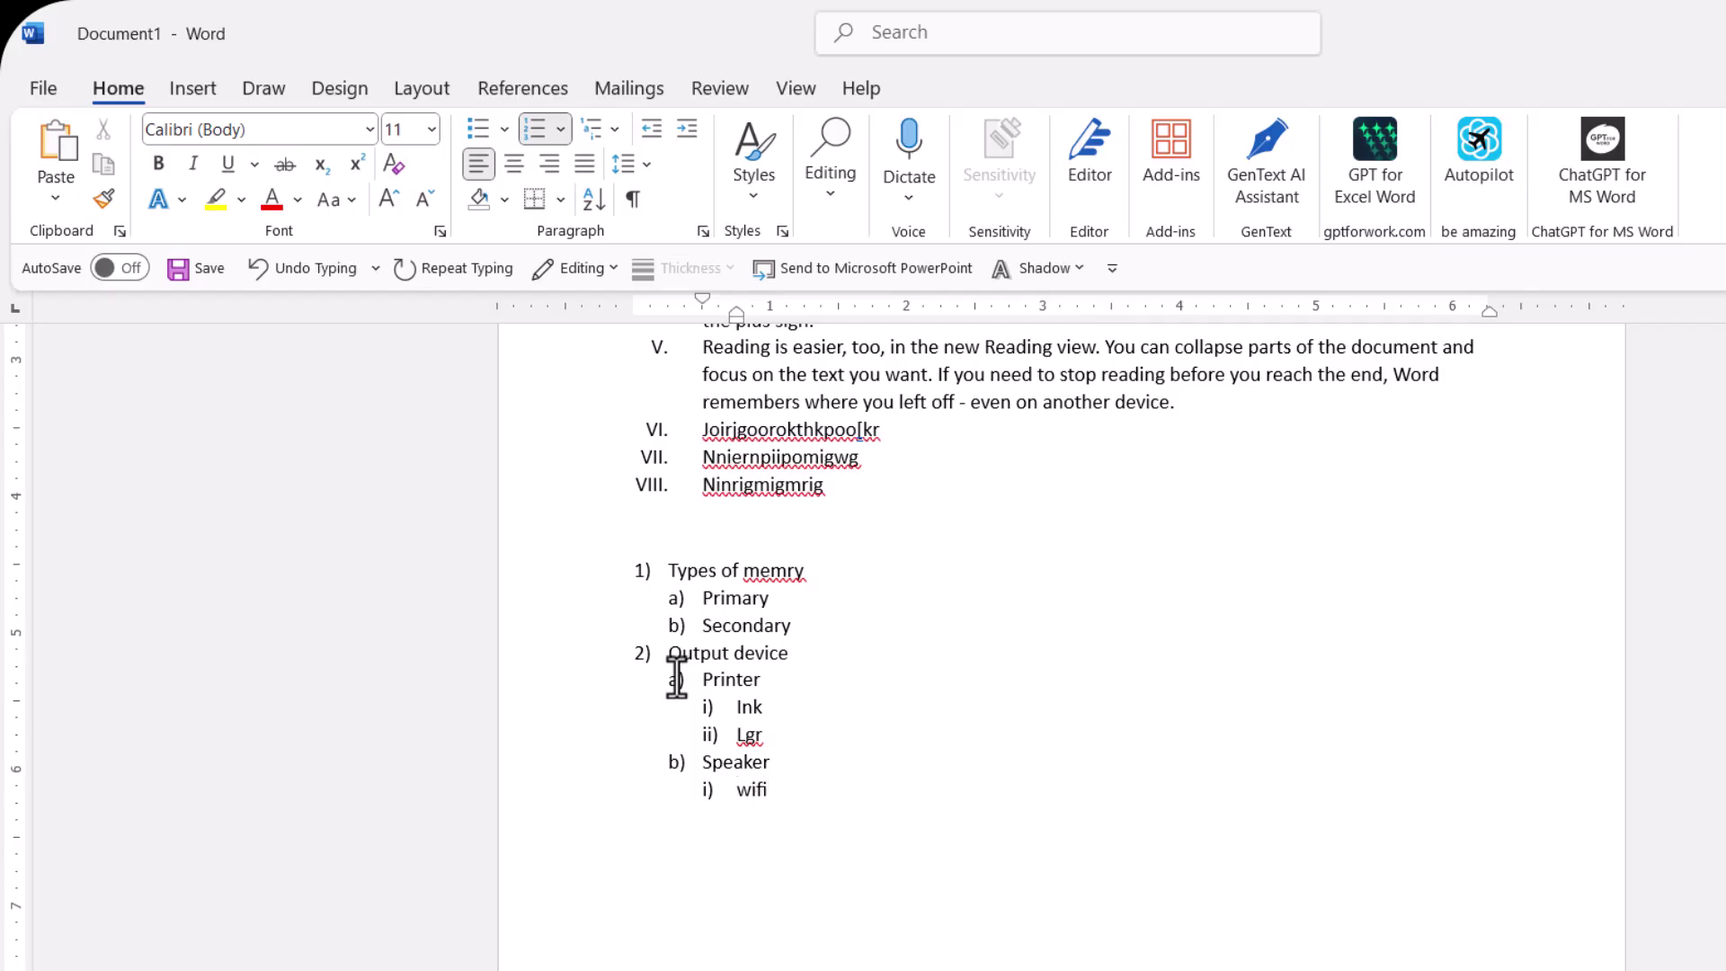
pyautogui.press('Left')
pyautogui.press('Left')
pyautogui.press('Left')
pyautogui.press('BackSpace')
pyautogui.write('W')
pyautogui.click(778, 793)
pyautogui.press('Return')
pyautogui.write('Bl')
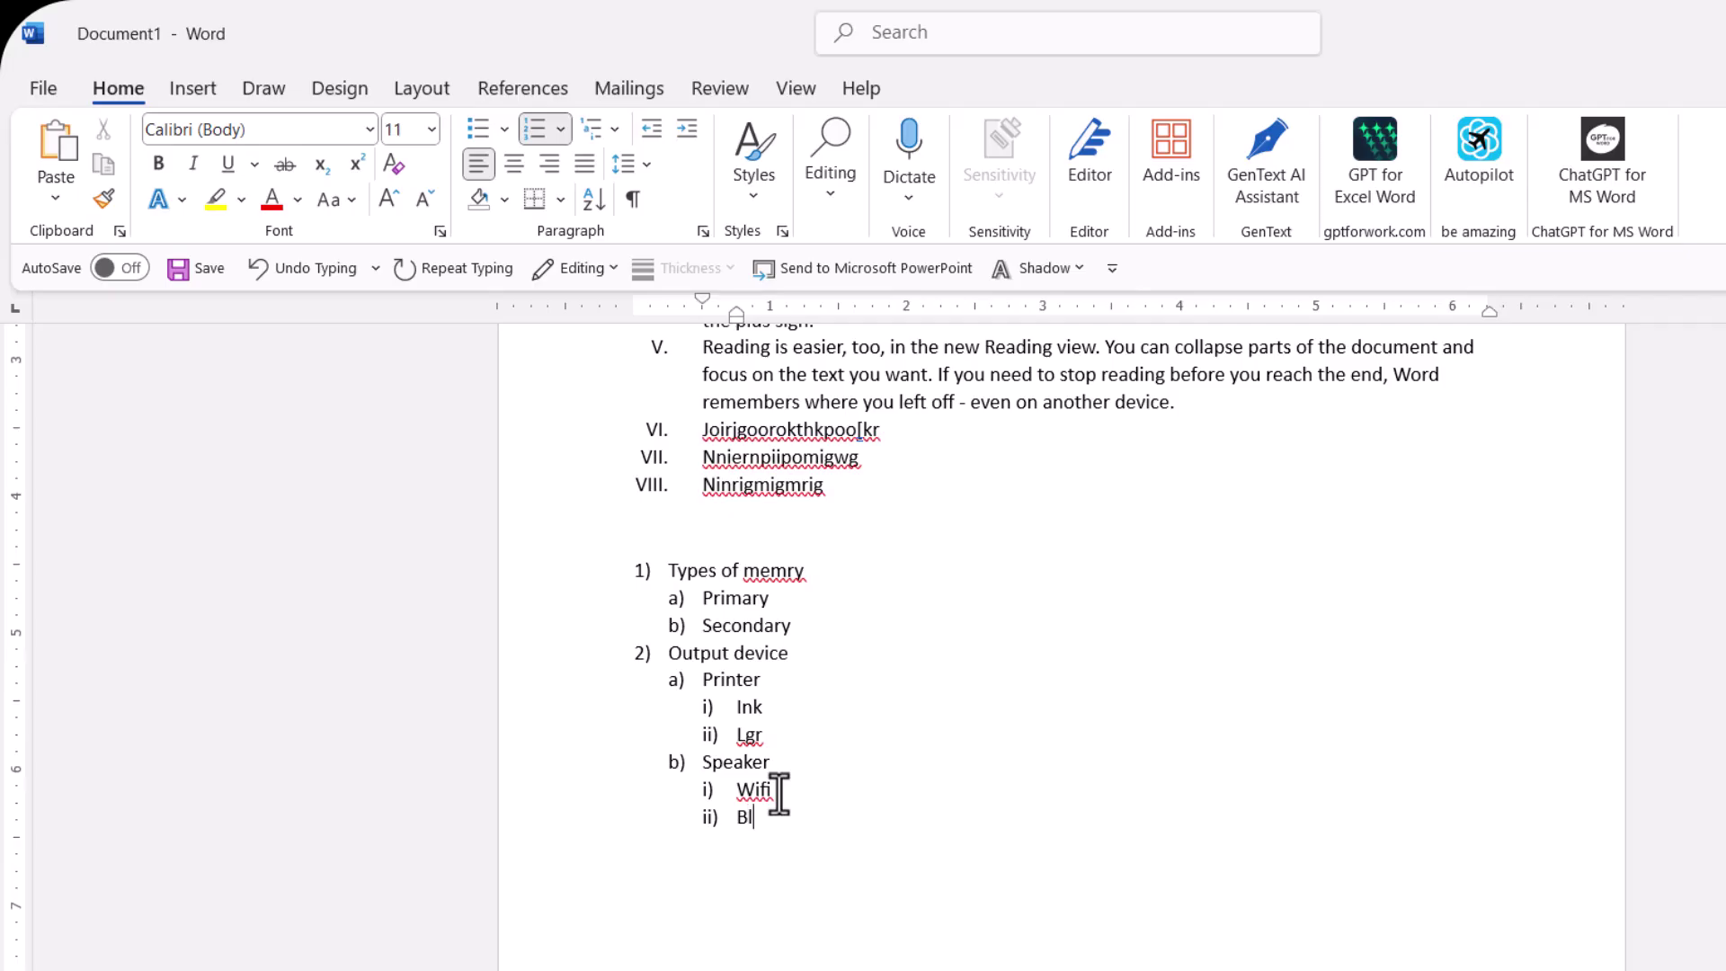
pyautogui.write('uetooth')
pyautogui.press('Return')
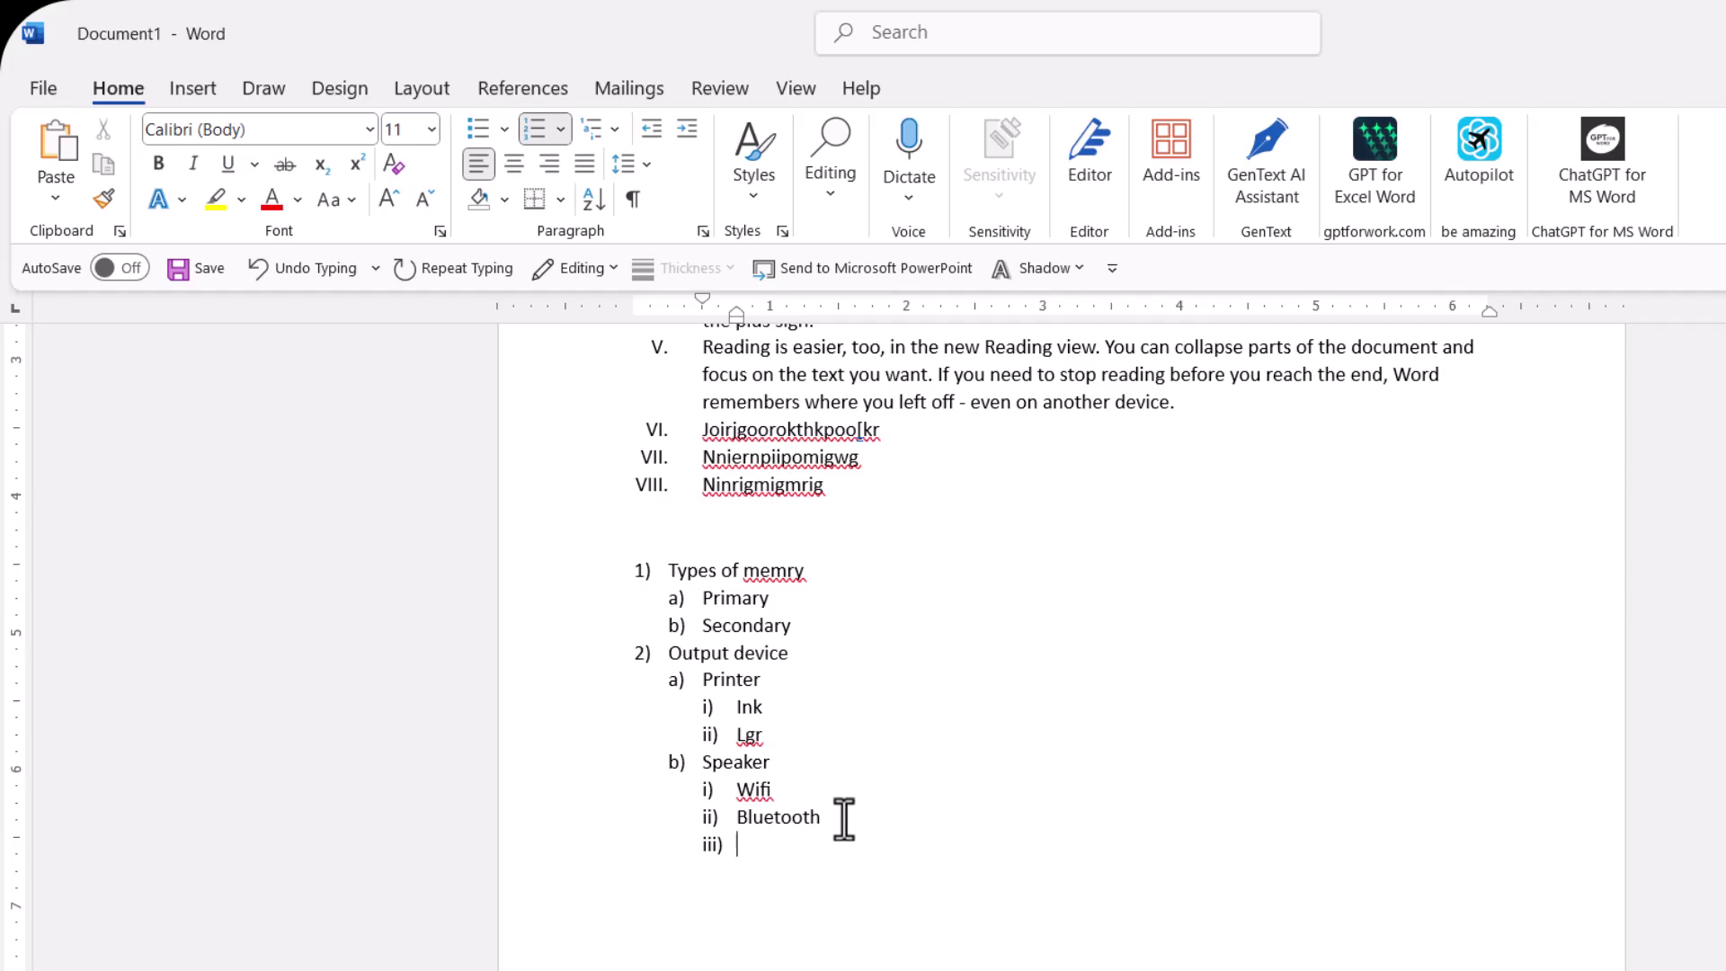
pyautogui.press('Return')
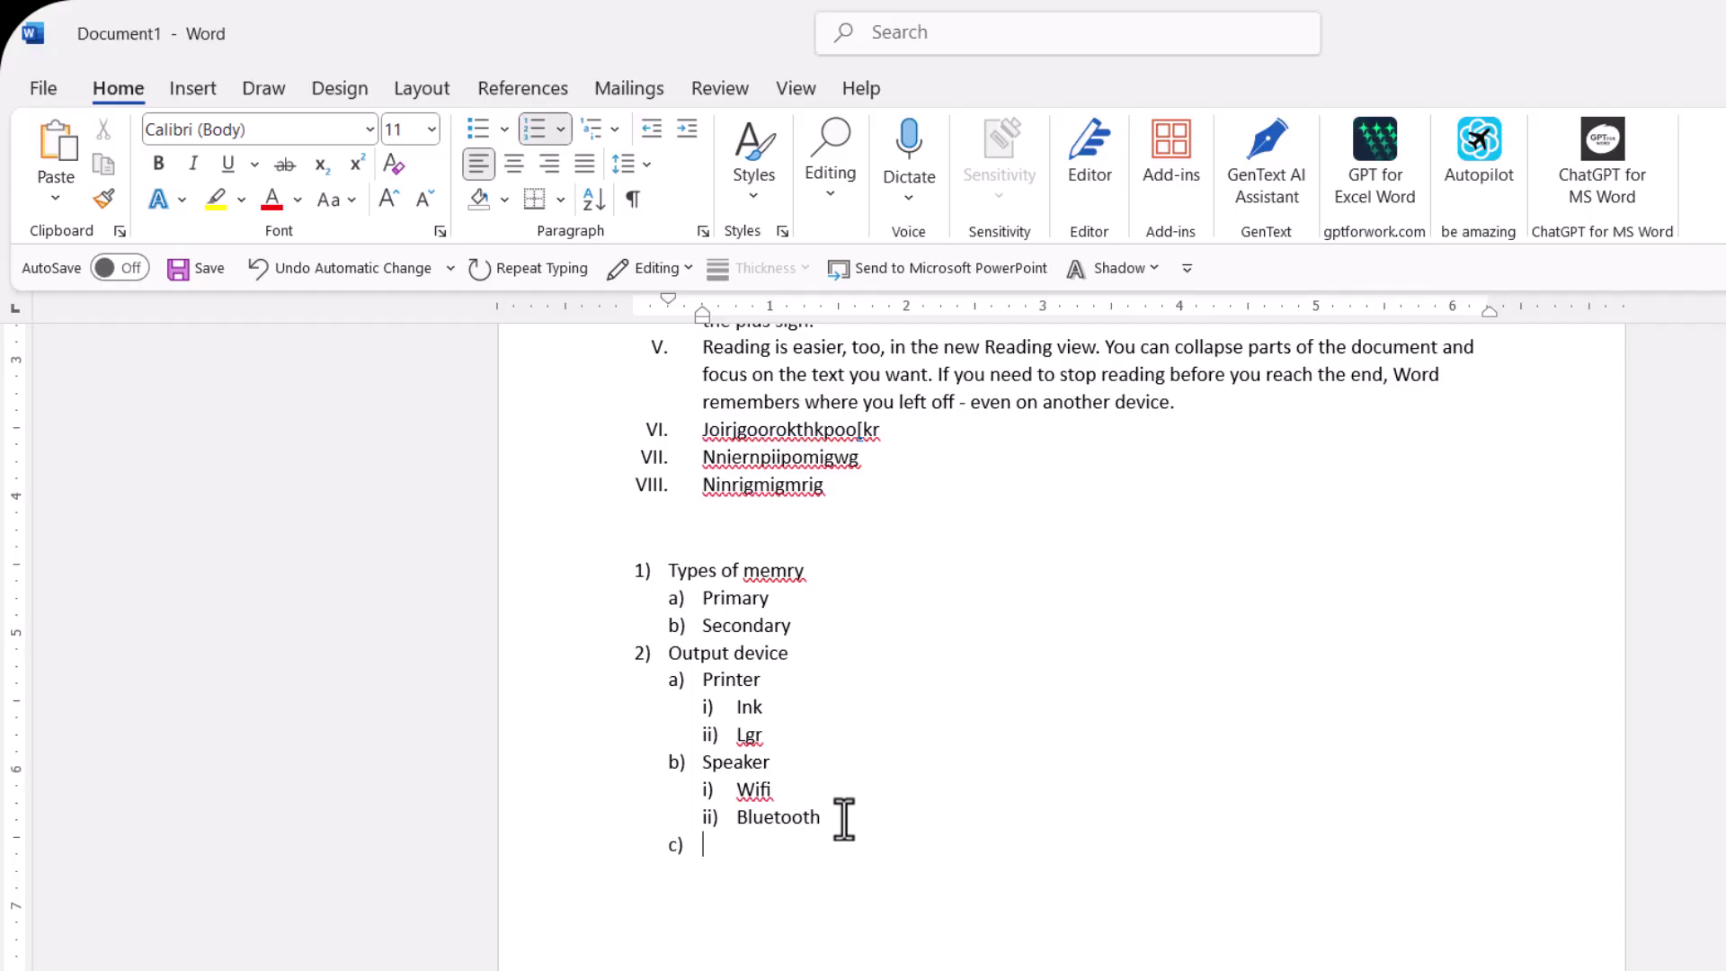
# Step: Add 'Input device' as top-level item 3) with 'Keyboard' as its sub-item a)
pyautogui.press('Return')
pyautogui.write('Inp')
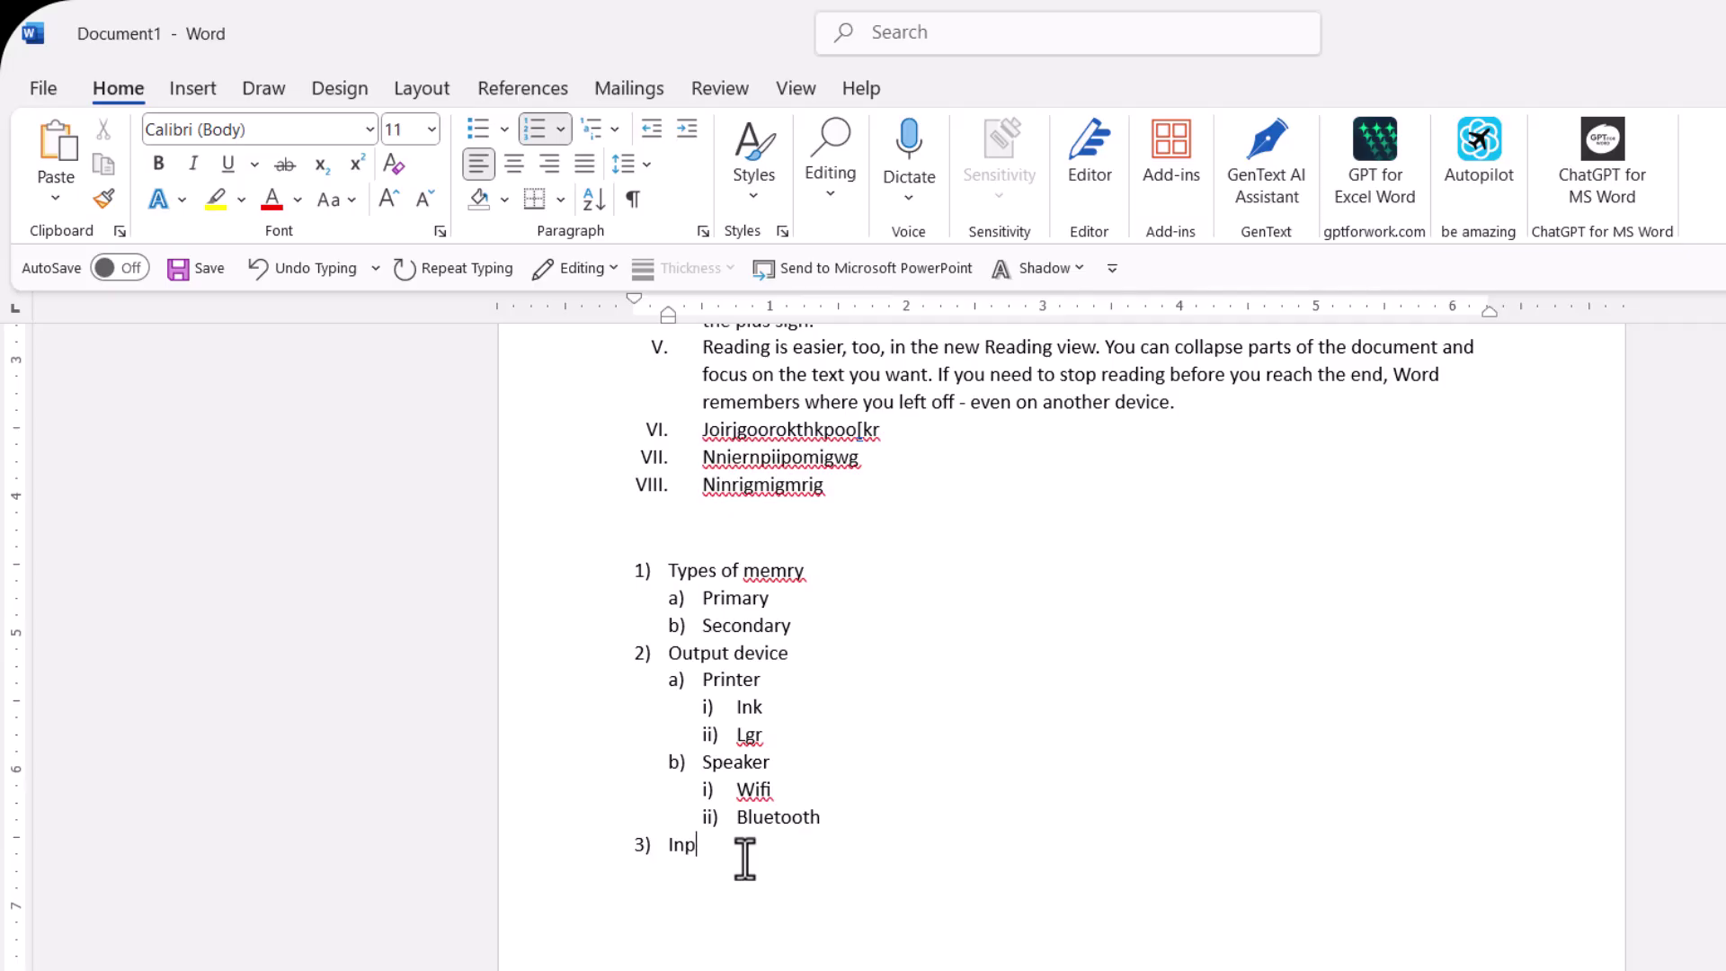
pyautogui.write('ut device')
pyautogui.press('Return')
pyautogui.press('Tab')
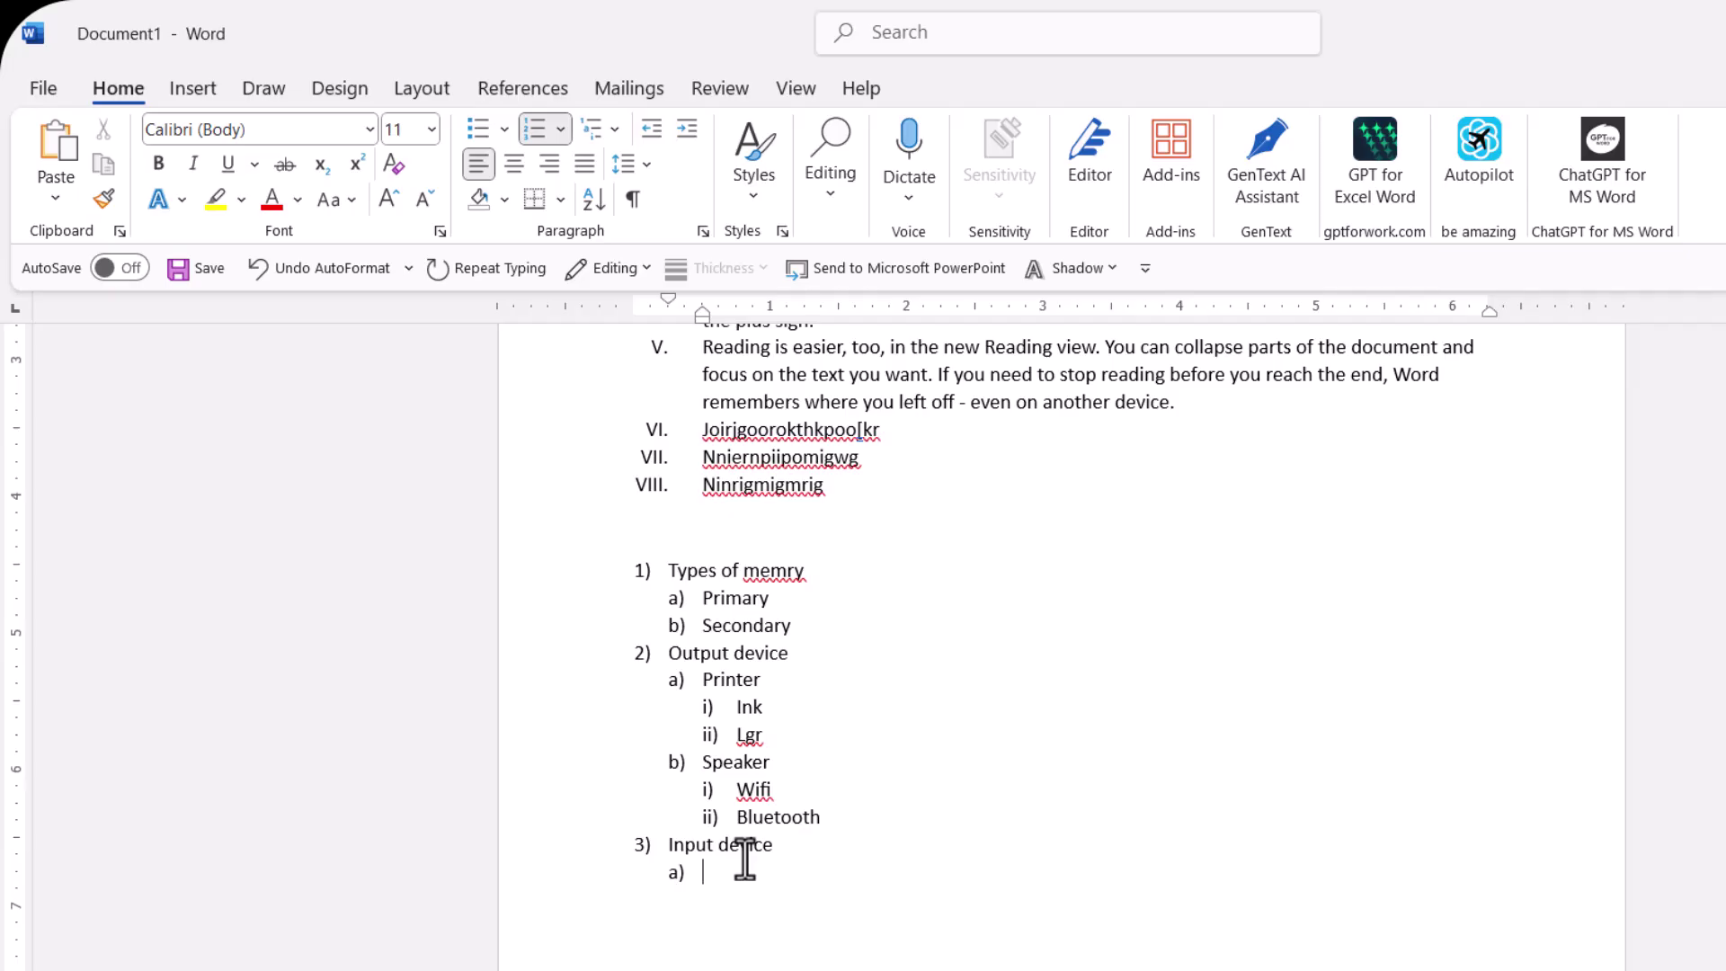
pyautogui.write('K')
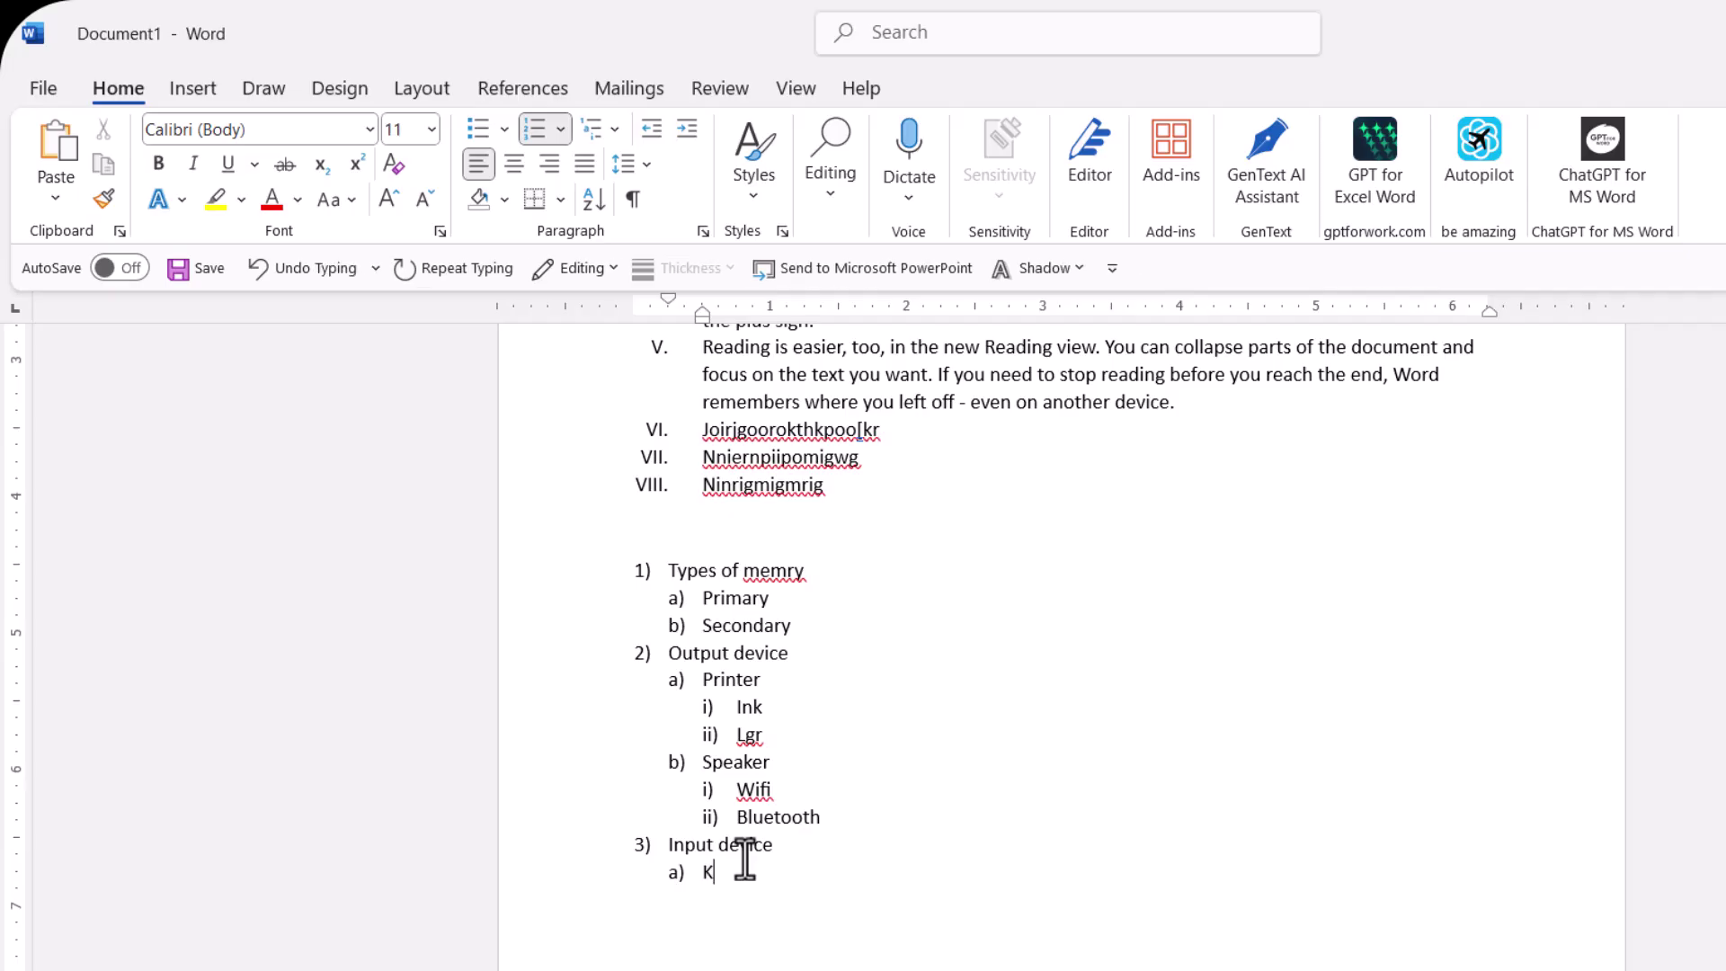
pyautogui.write('eyboard')
# Step: List 'Smart' and 'Bluetooth' as i) and ii) under Keyboard
pyautogui.press('Return')
pyautogui.press('Tab')
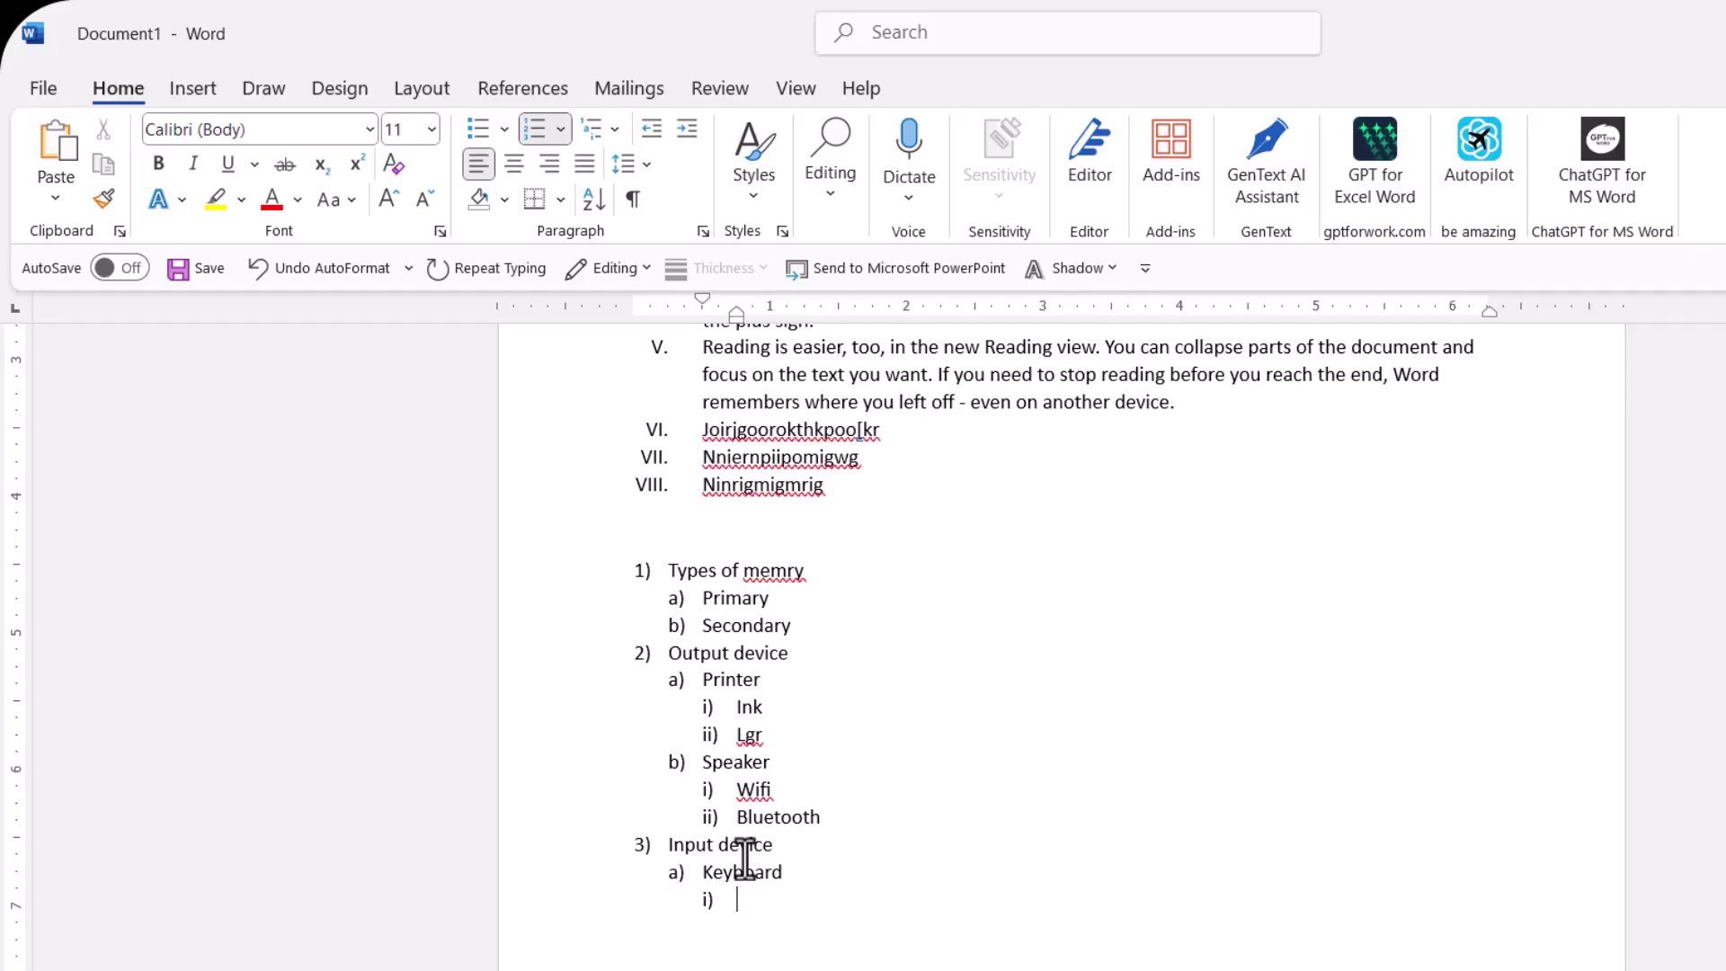
pyautogui.write('Smart')
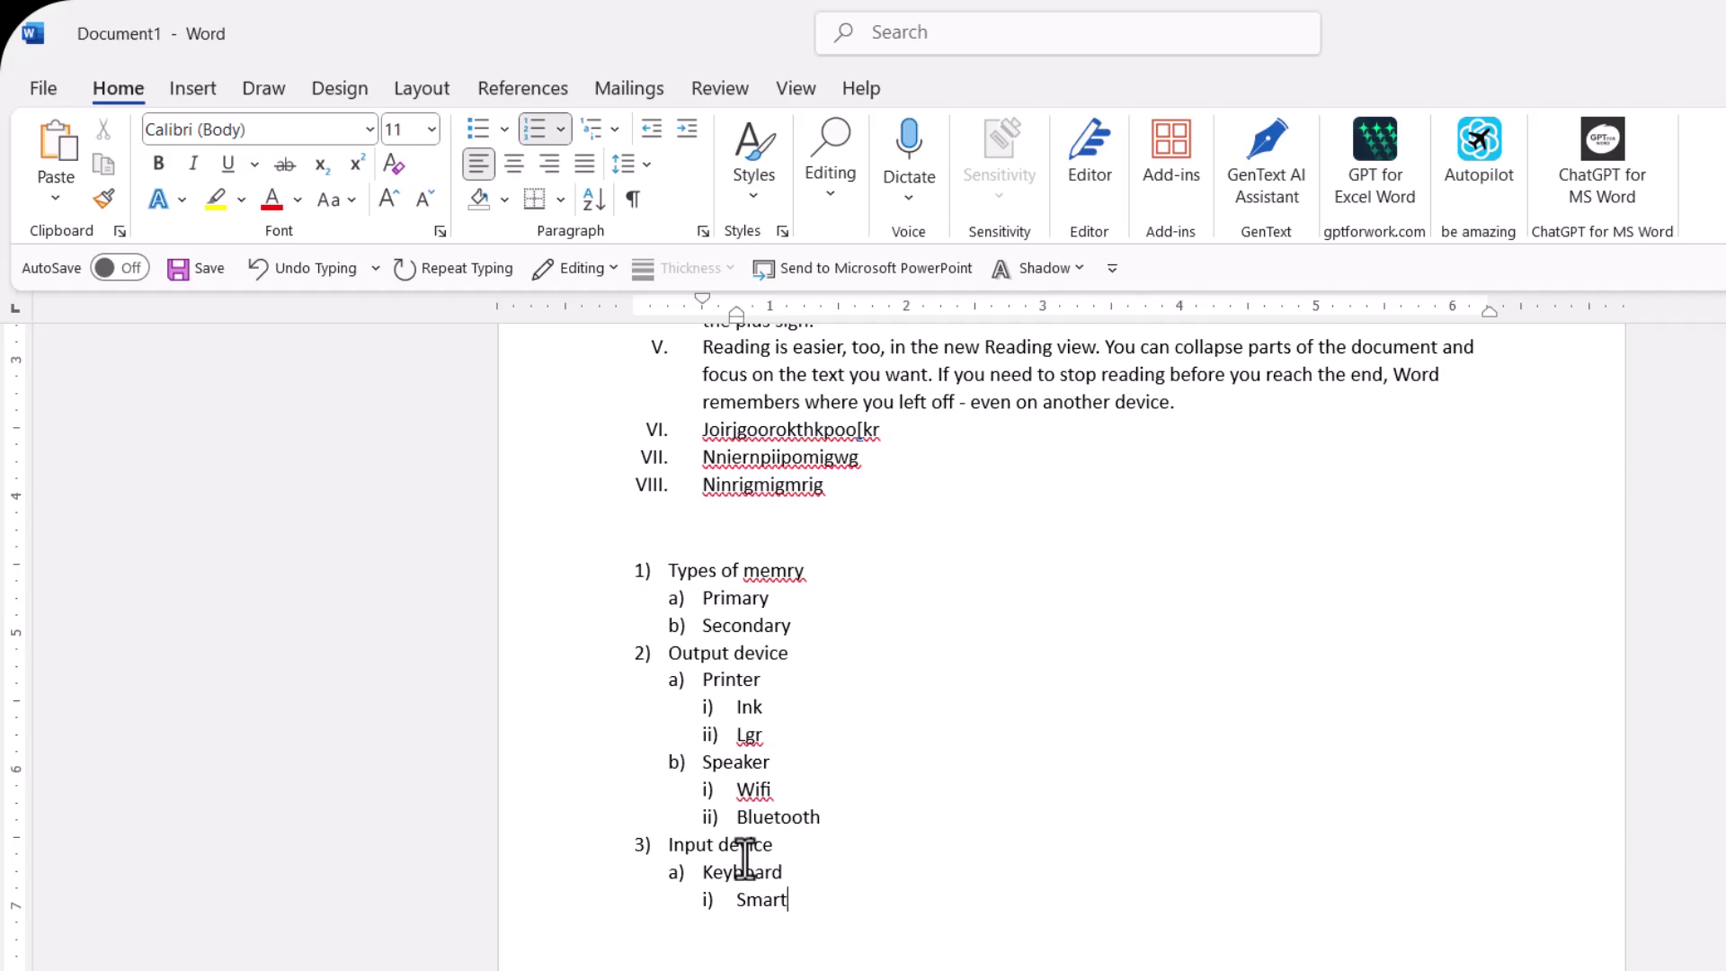
pyautogui.press('Return')
pyautogui.write('b')
pyautogui.press('BackSpace')
pyautogui.write('Bl')
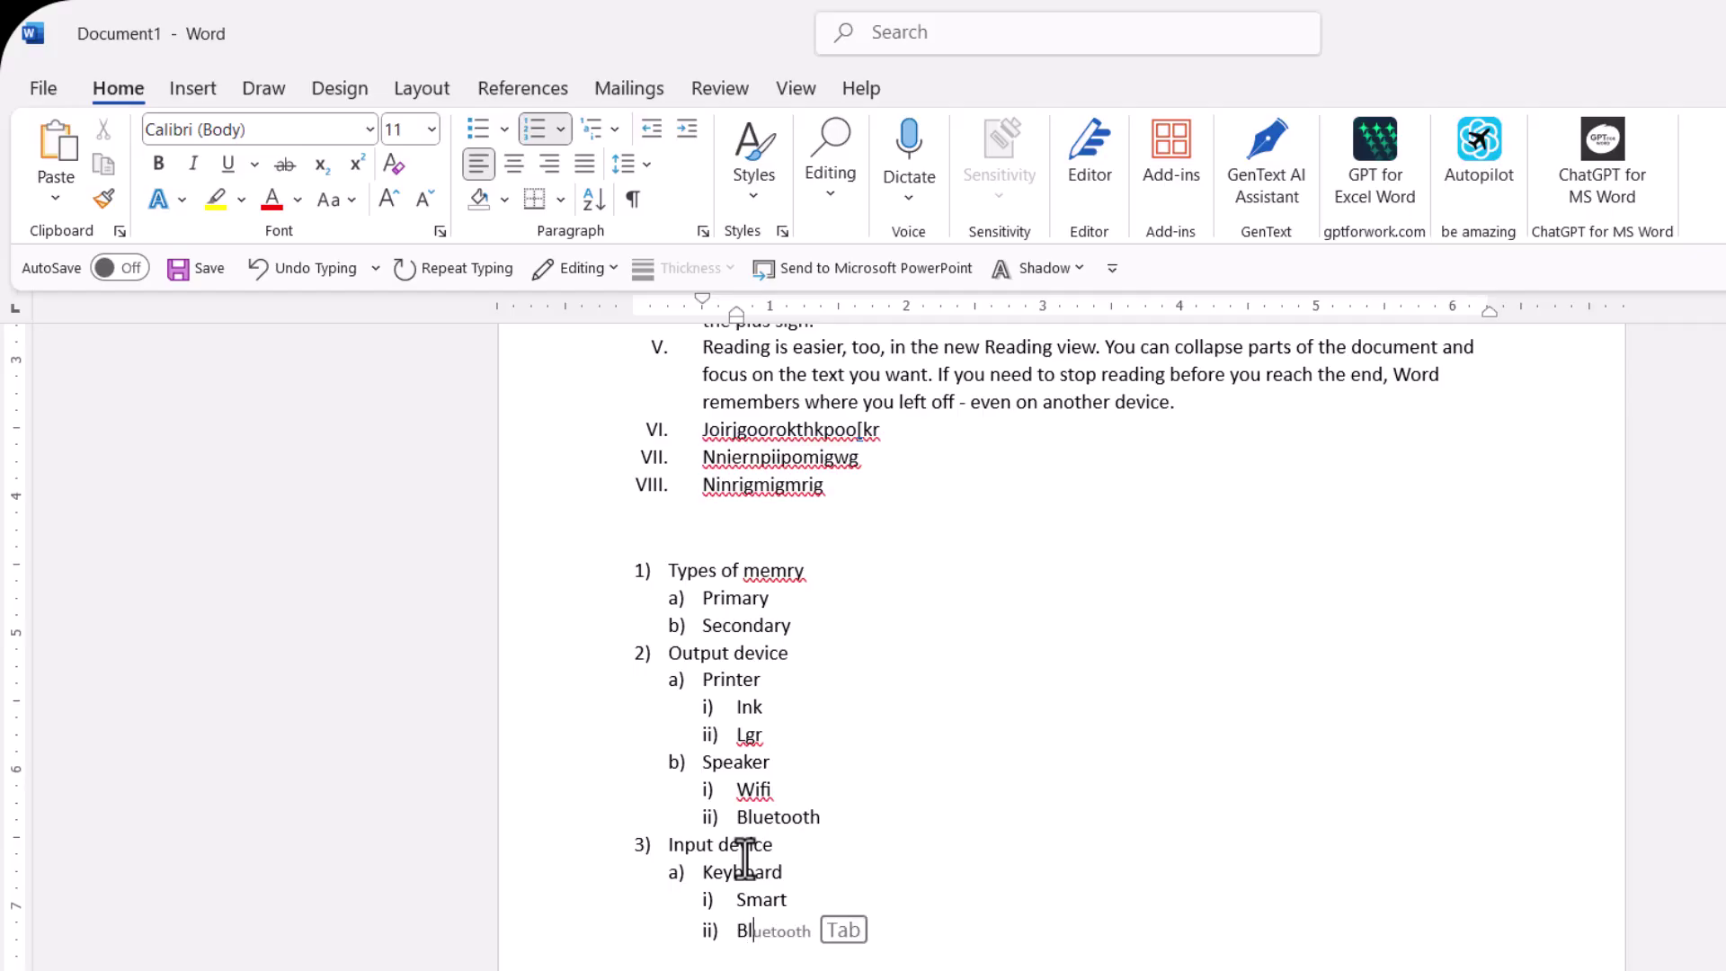
pyautogui.write('uetooth')
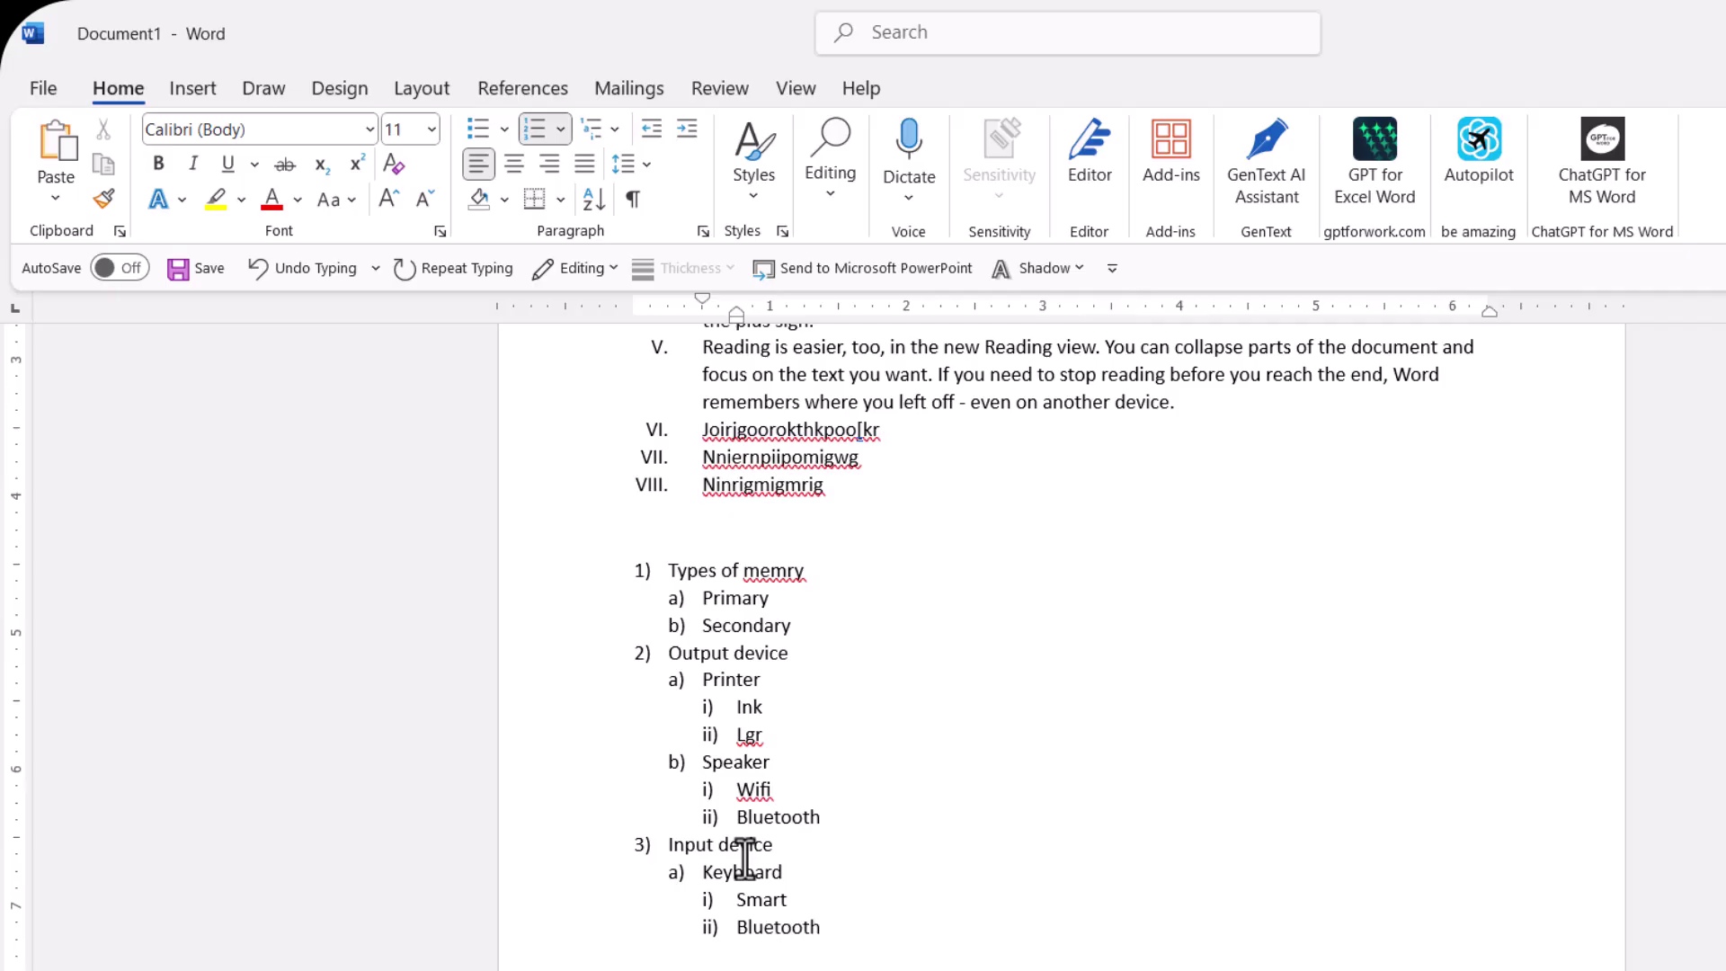
pyautogui.press('Return')
pyautogui.press('Return')
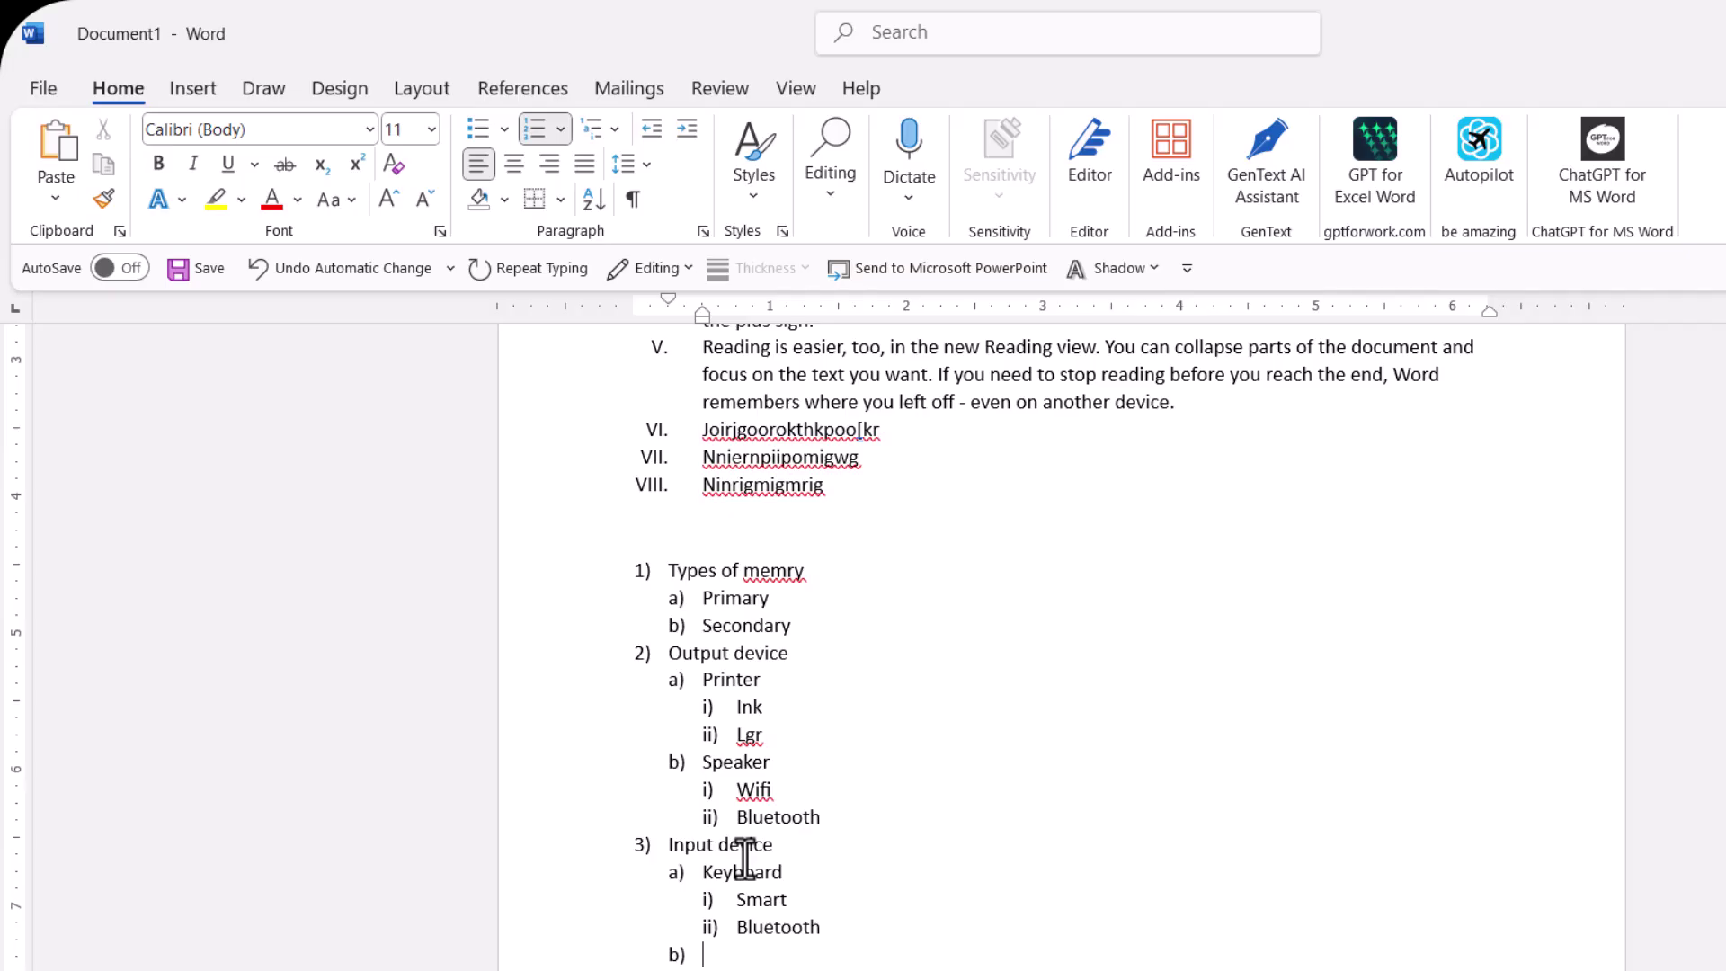
# Step: Add 'Mic' as sub-item b) holding 'Smart' and 'Bluetooth', then promote a new empty item to top-level 4)
pyautogui.write('Mic')
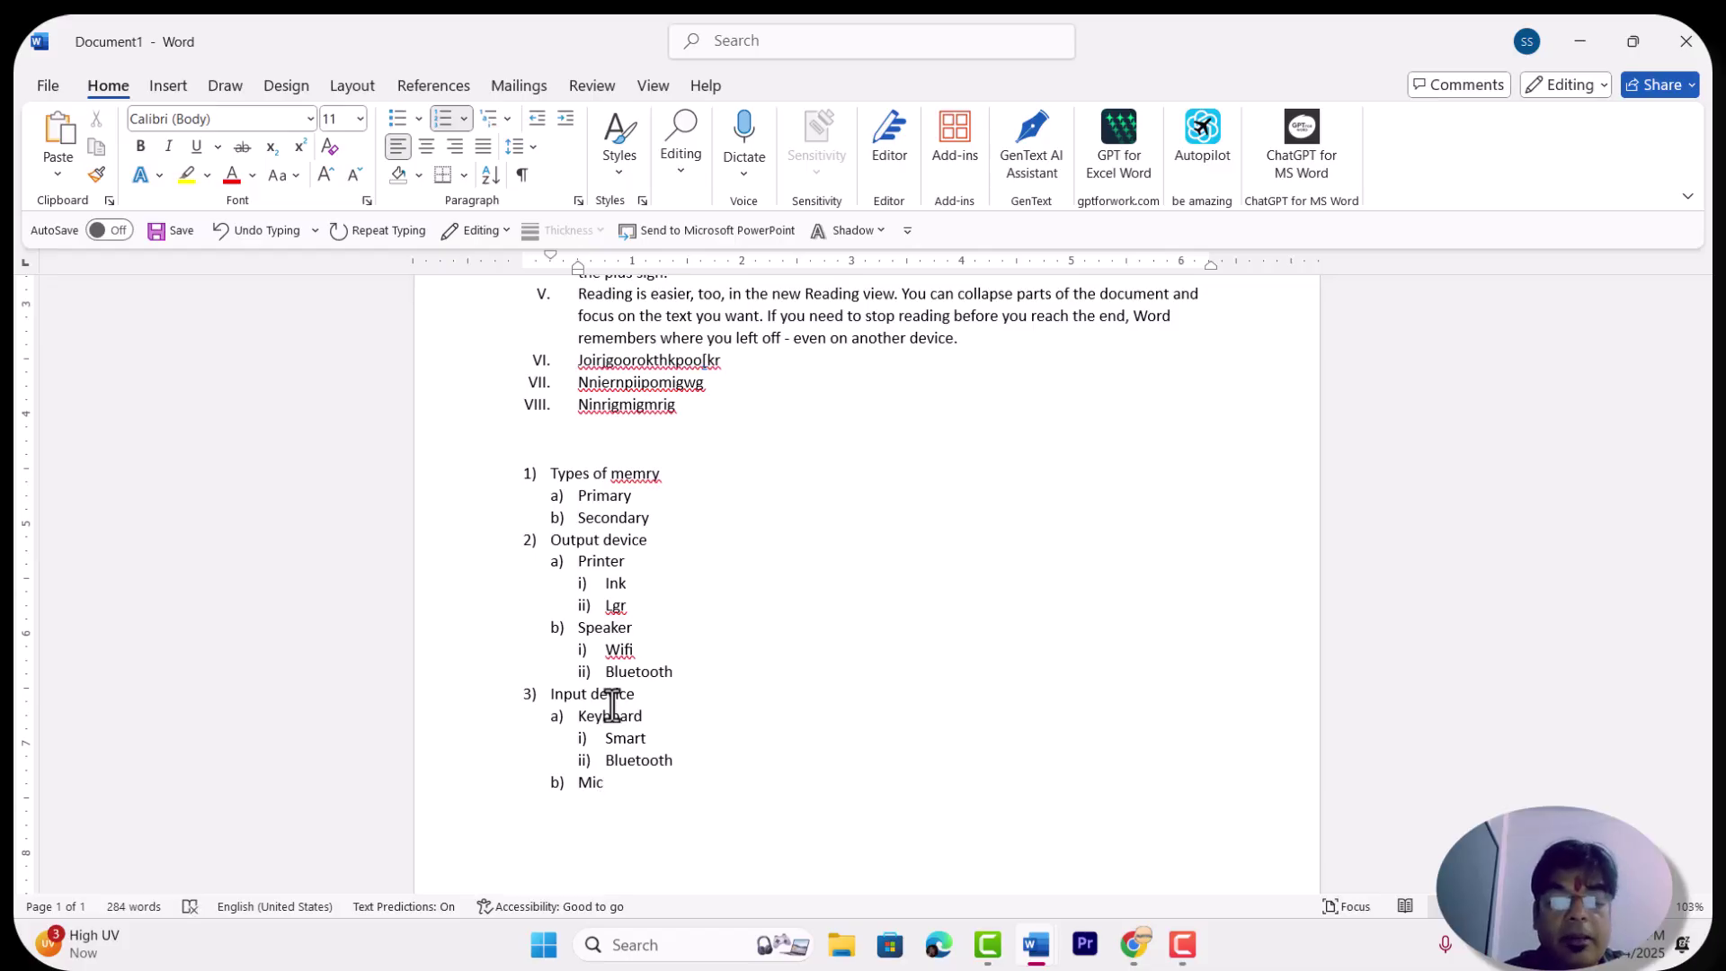
pyautogui.press('Return')
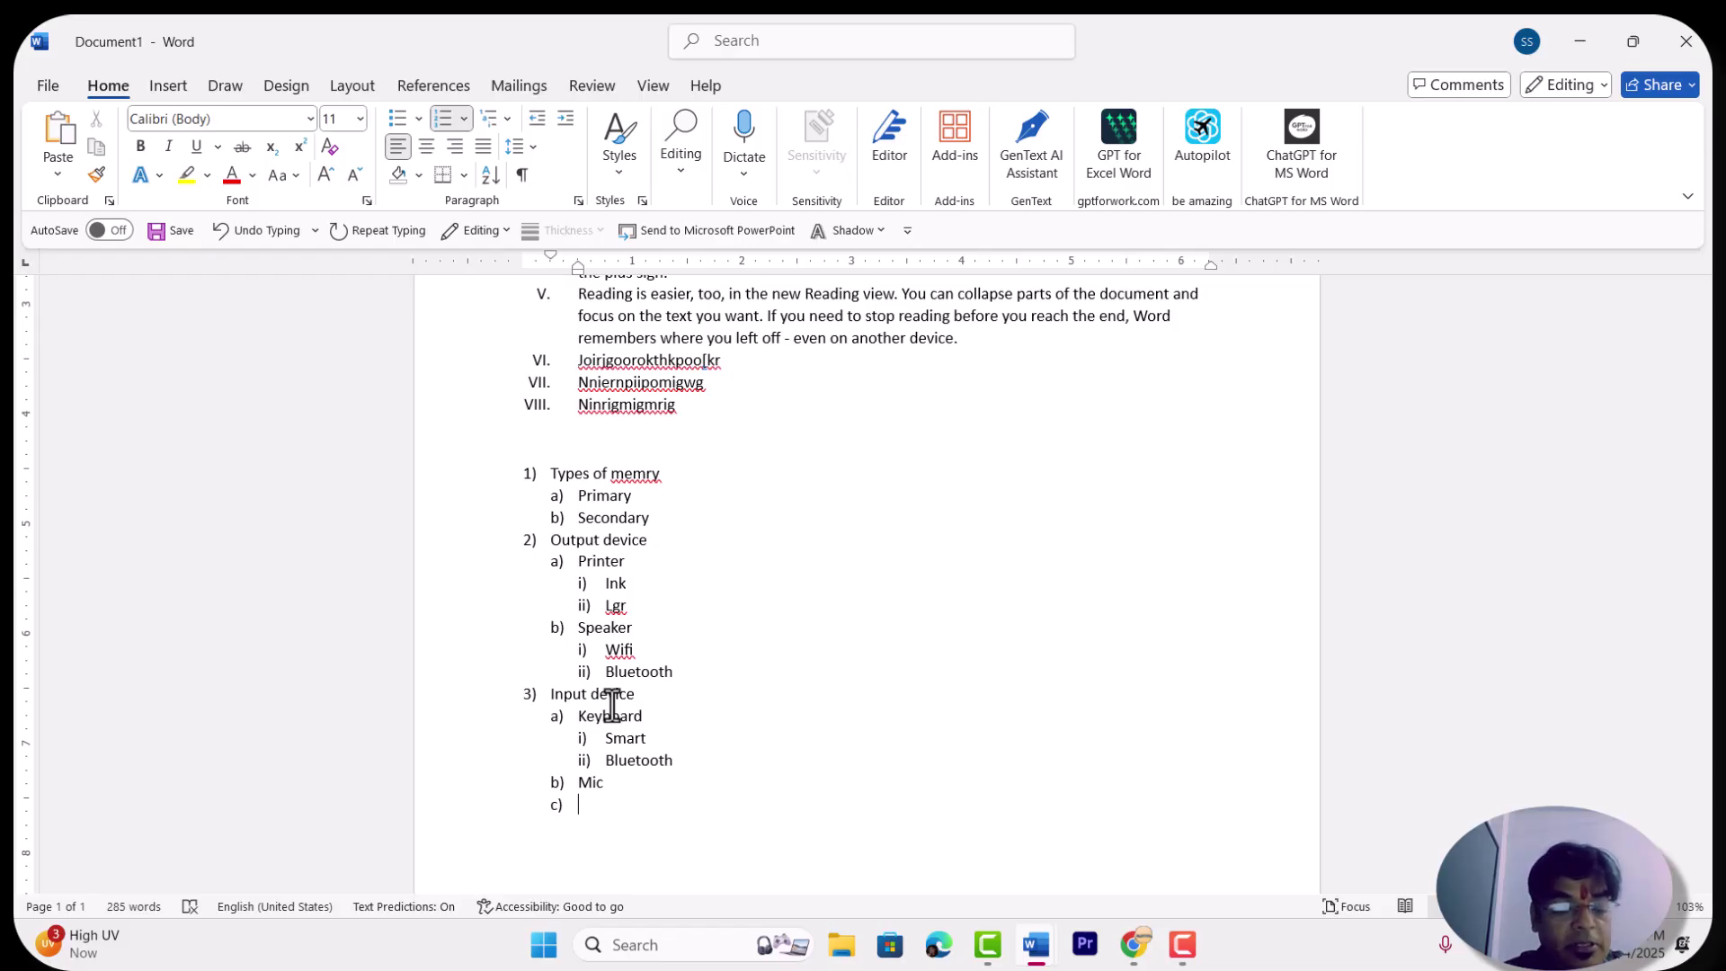
pyautogui.press('Tab')
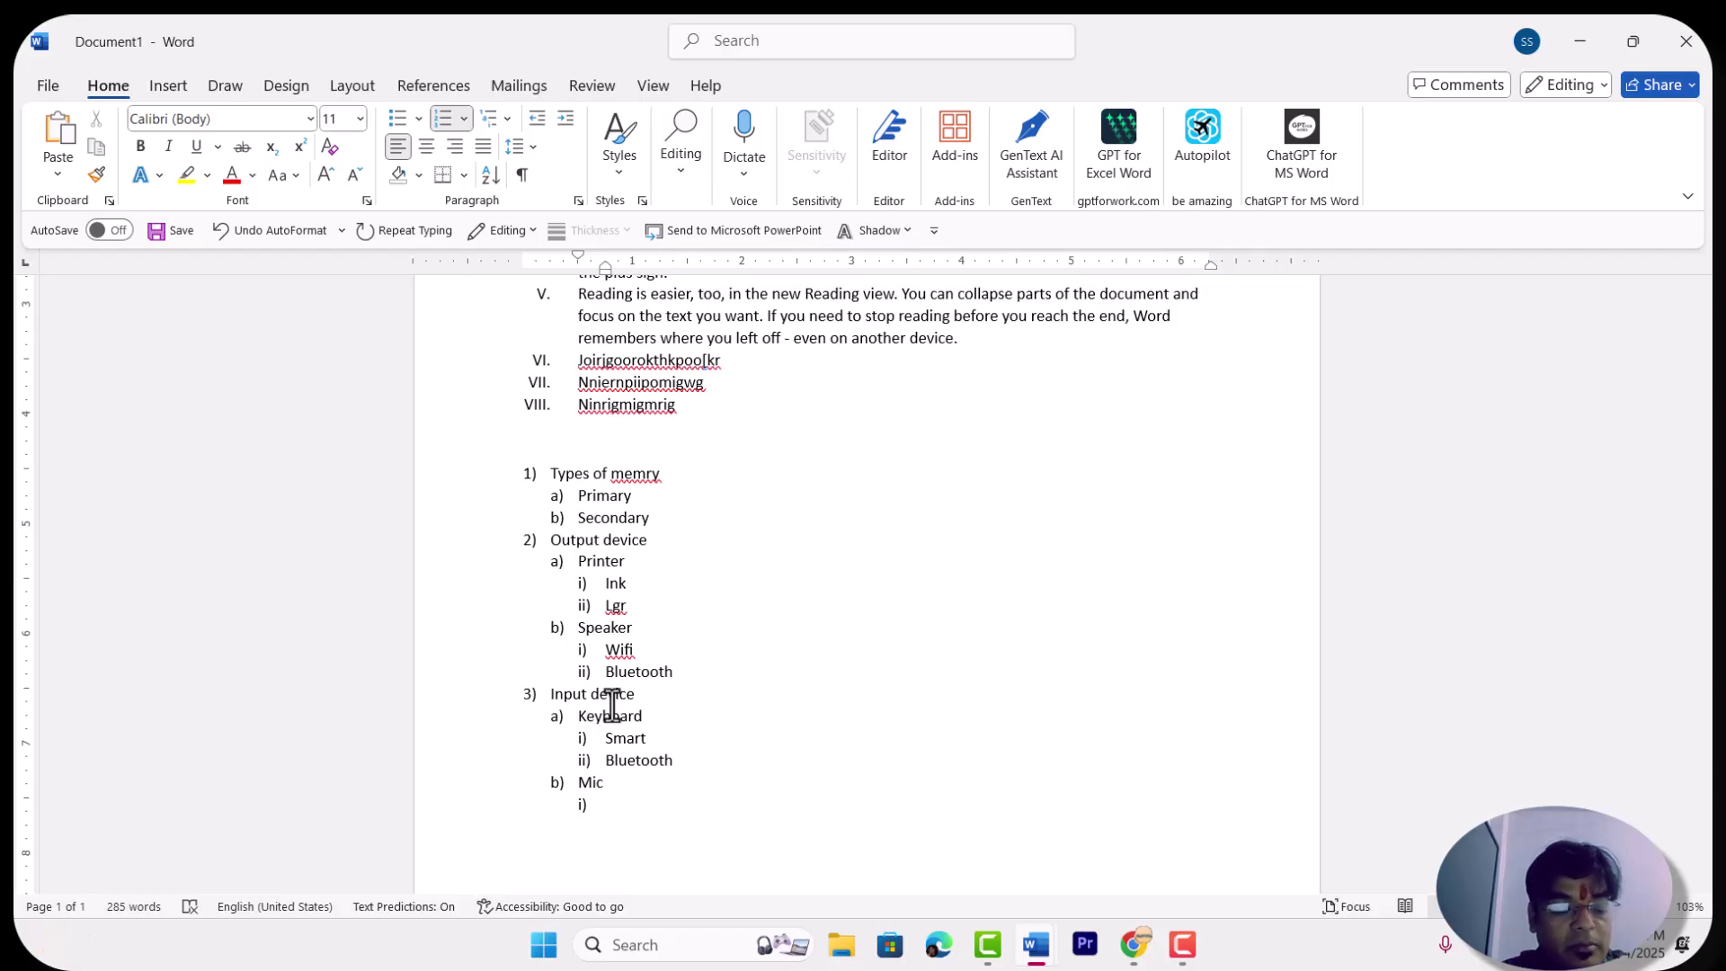
pyautogui.write('Smart')
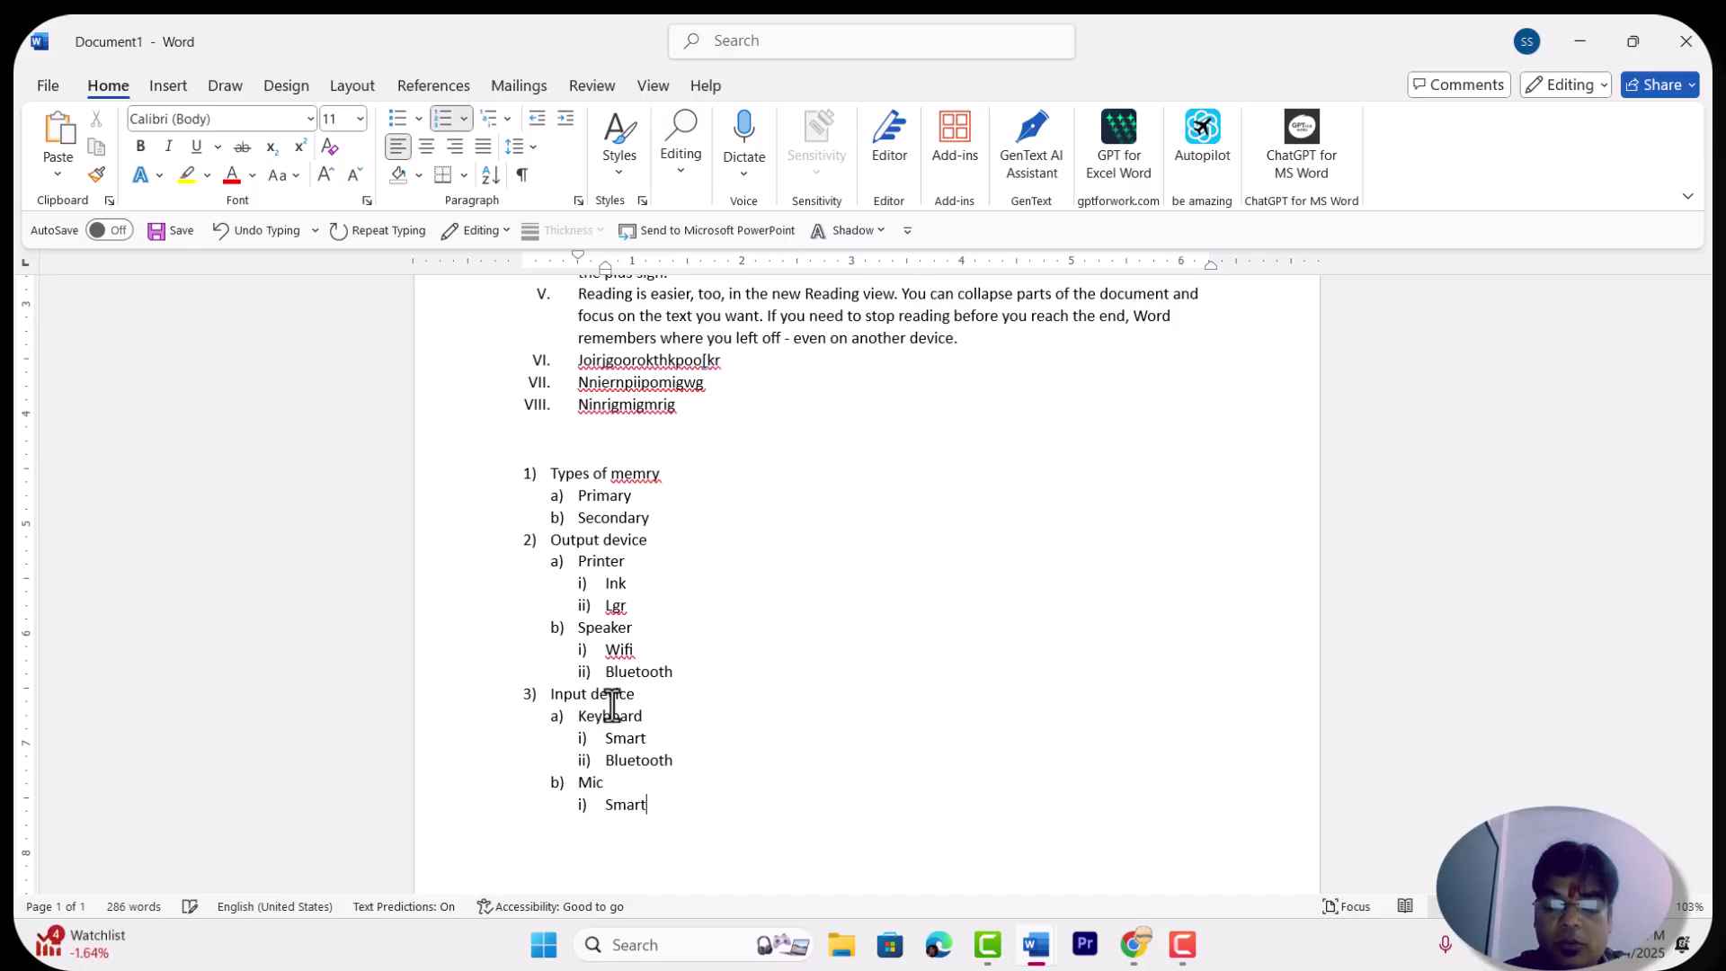
pyautogui.press('Return')
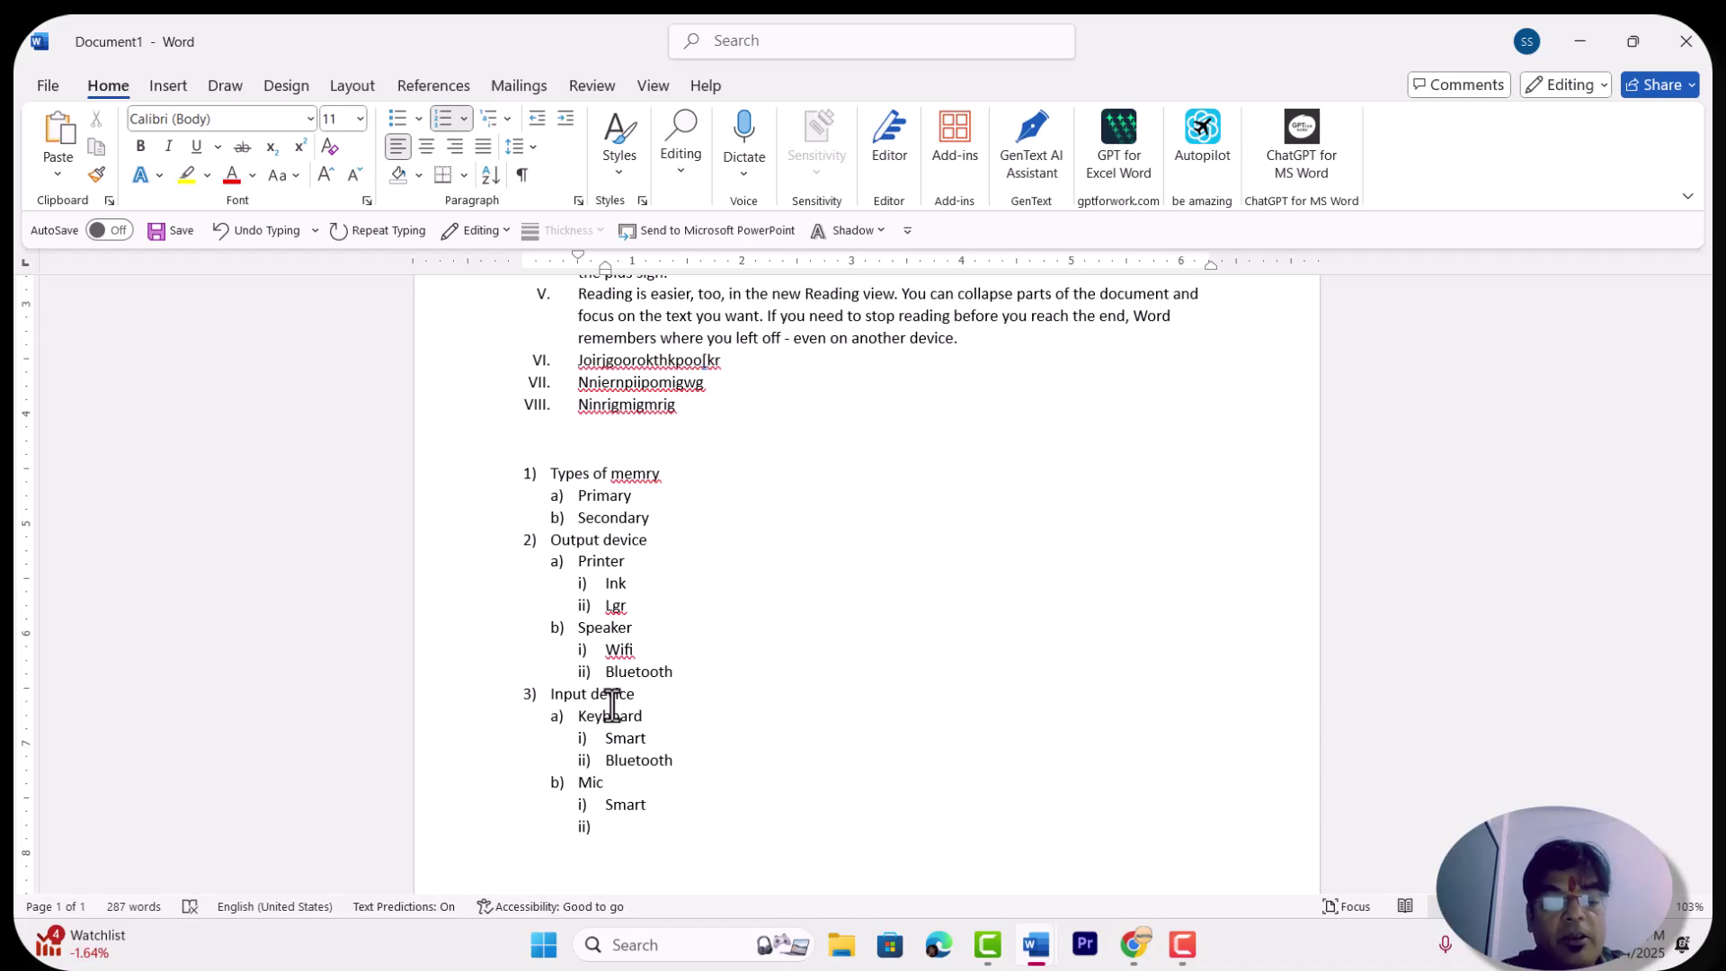
pyautogui.write('B')
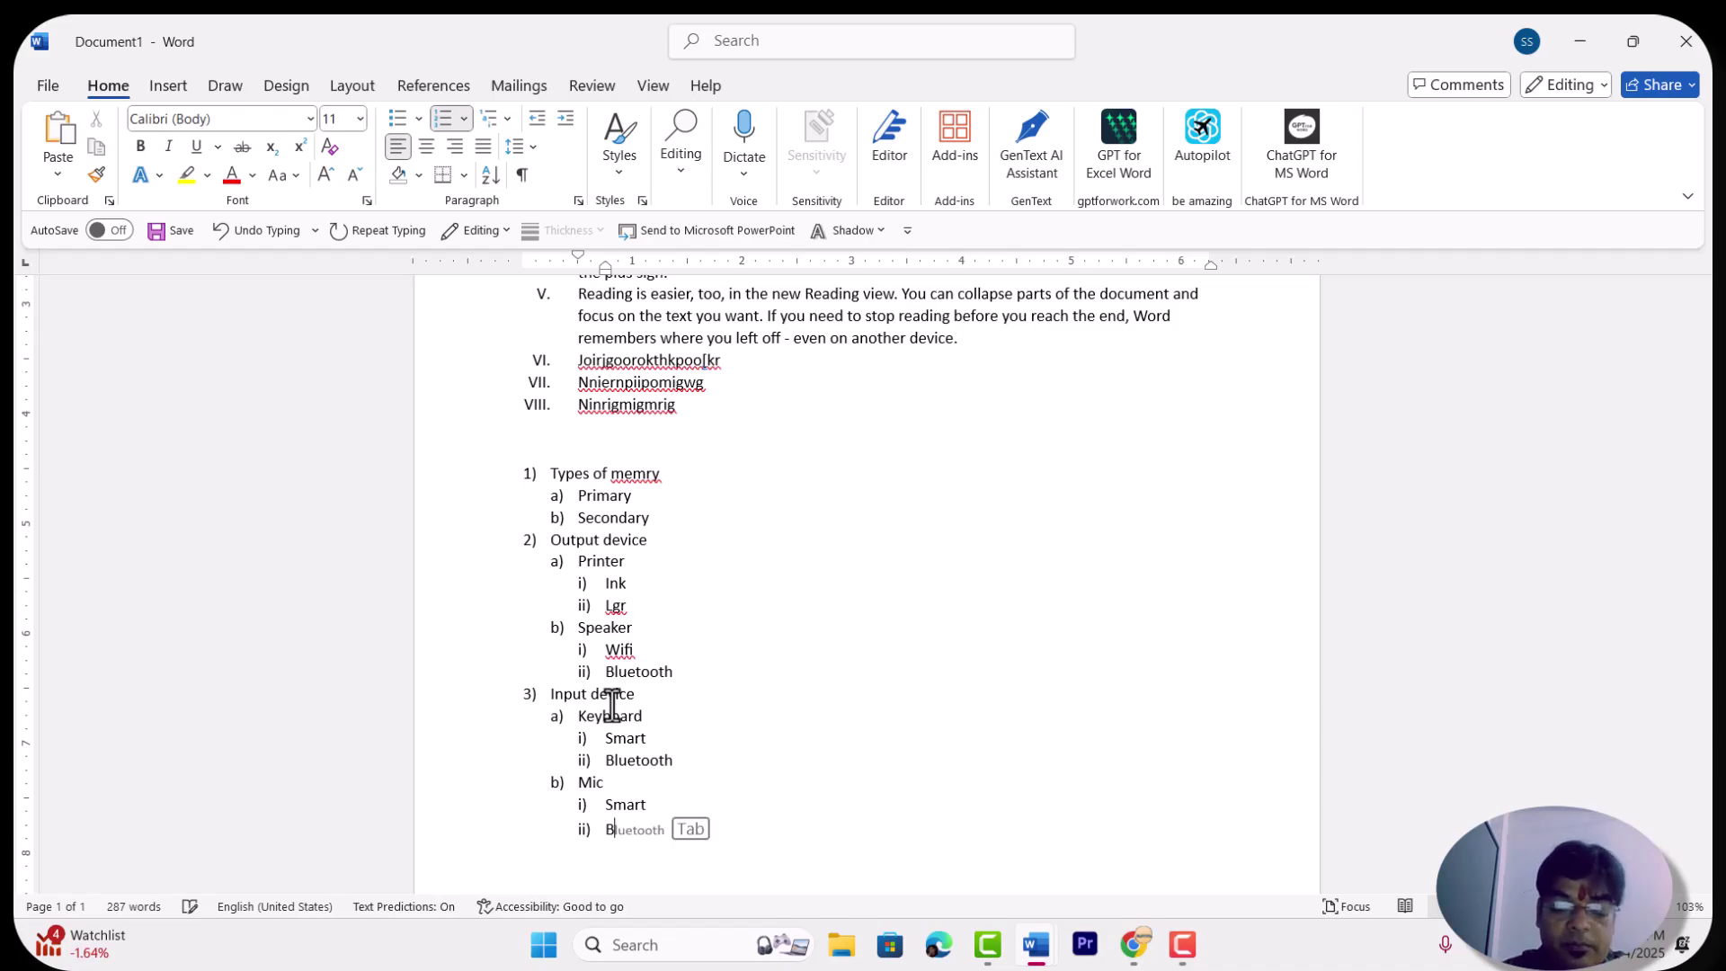
pyautogui.write('luetooth')
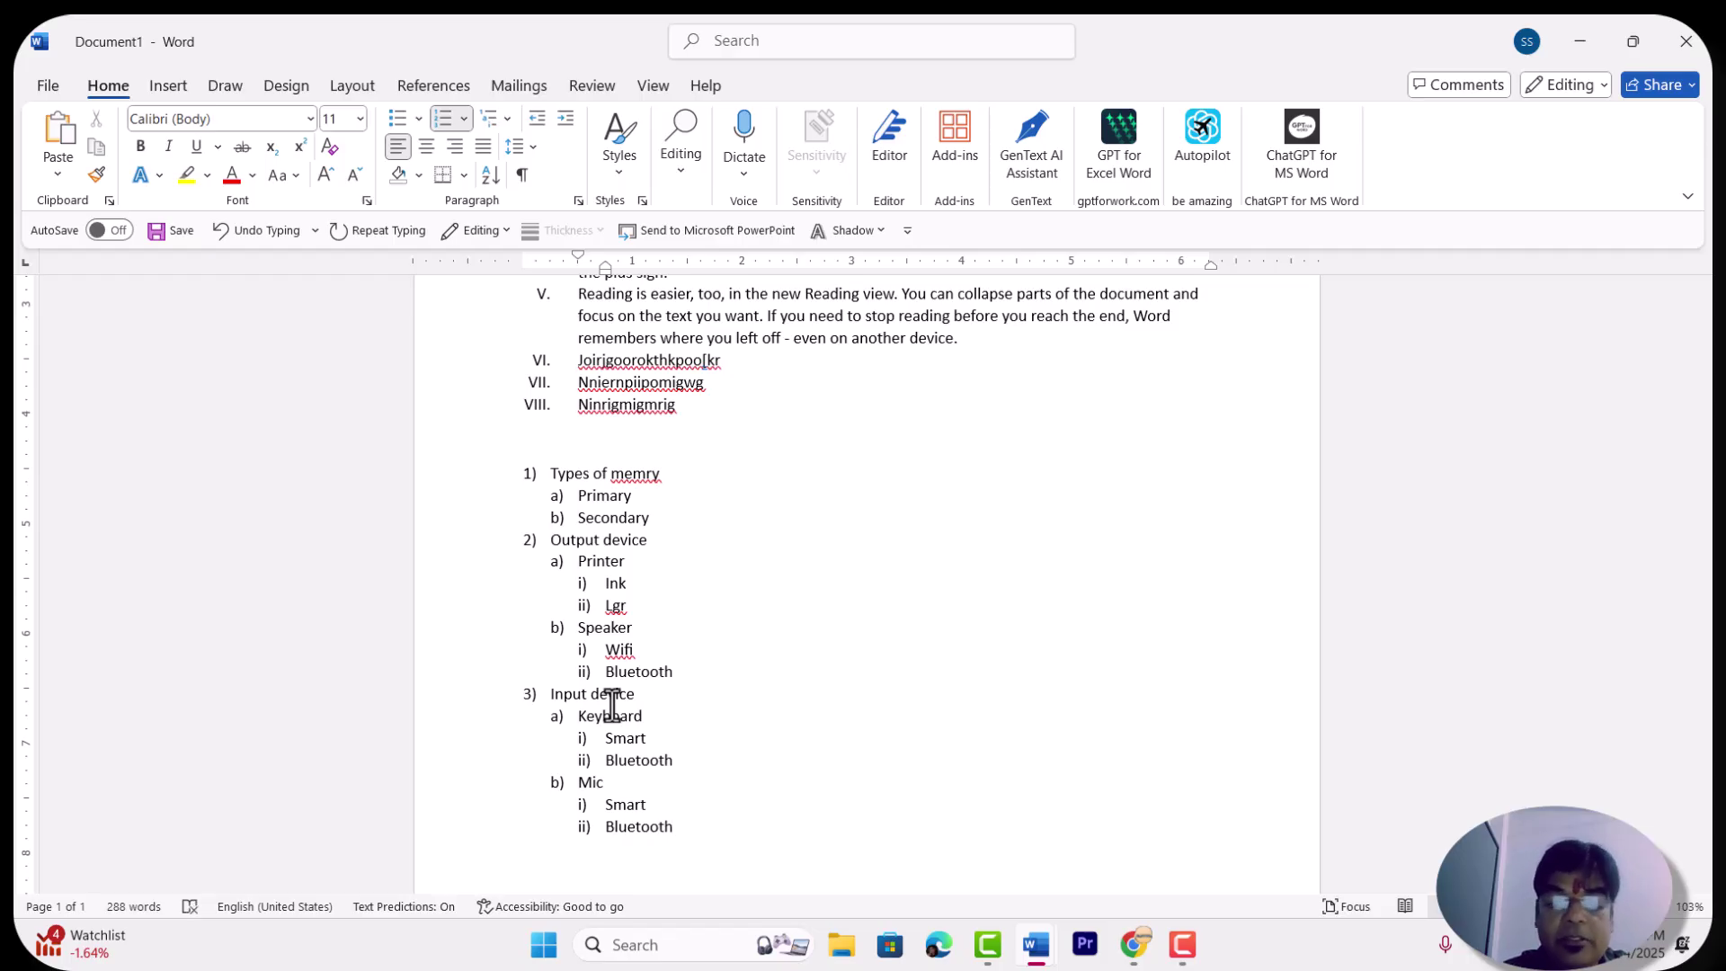
pyautogui.press('Return')
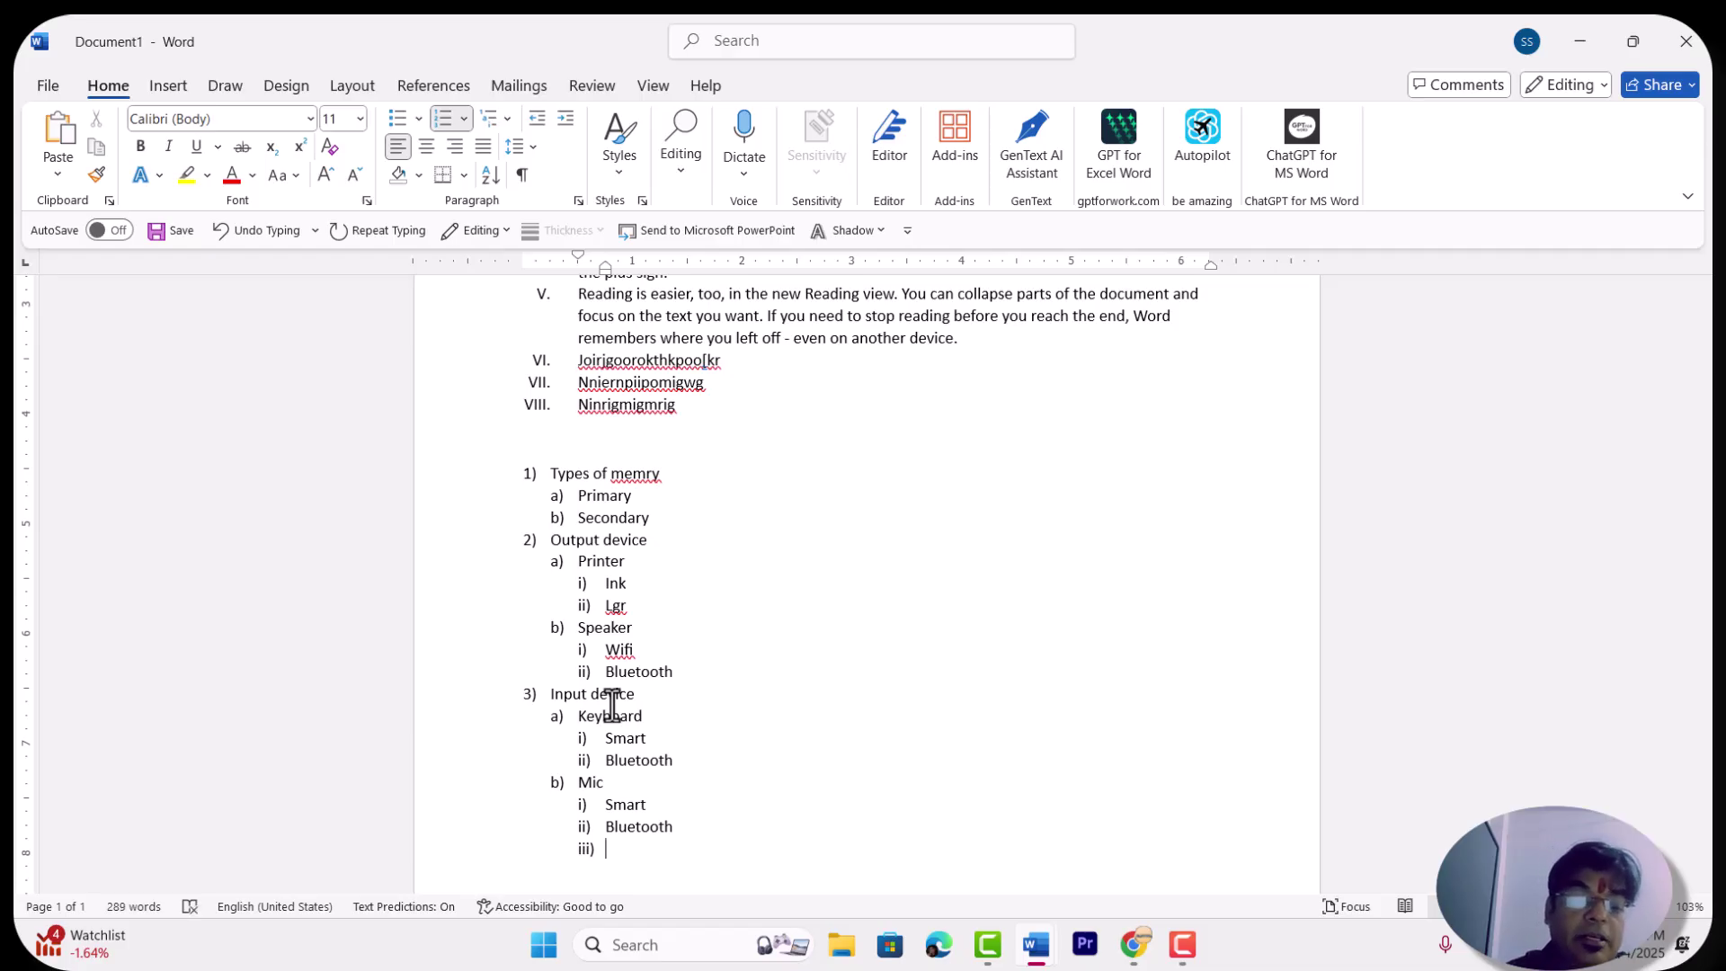
pyautogui.hotkey('shift', 'Tab')
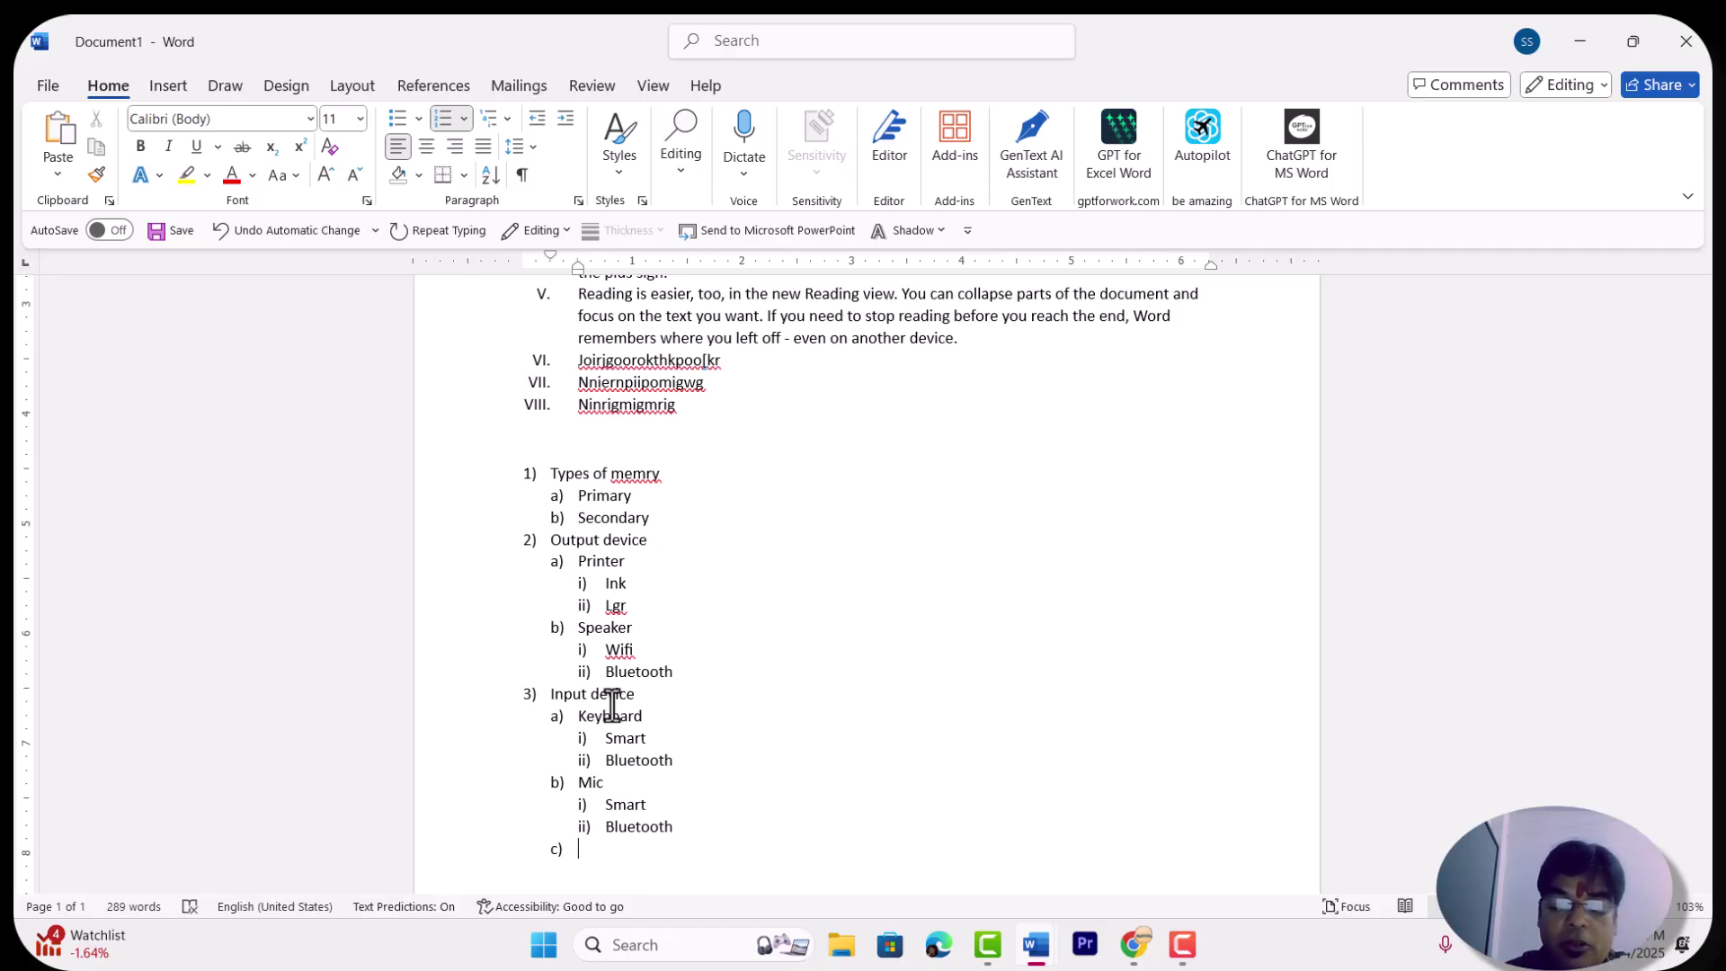
pyautogui.hotkey('shift', 'Tab')
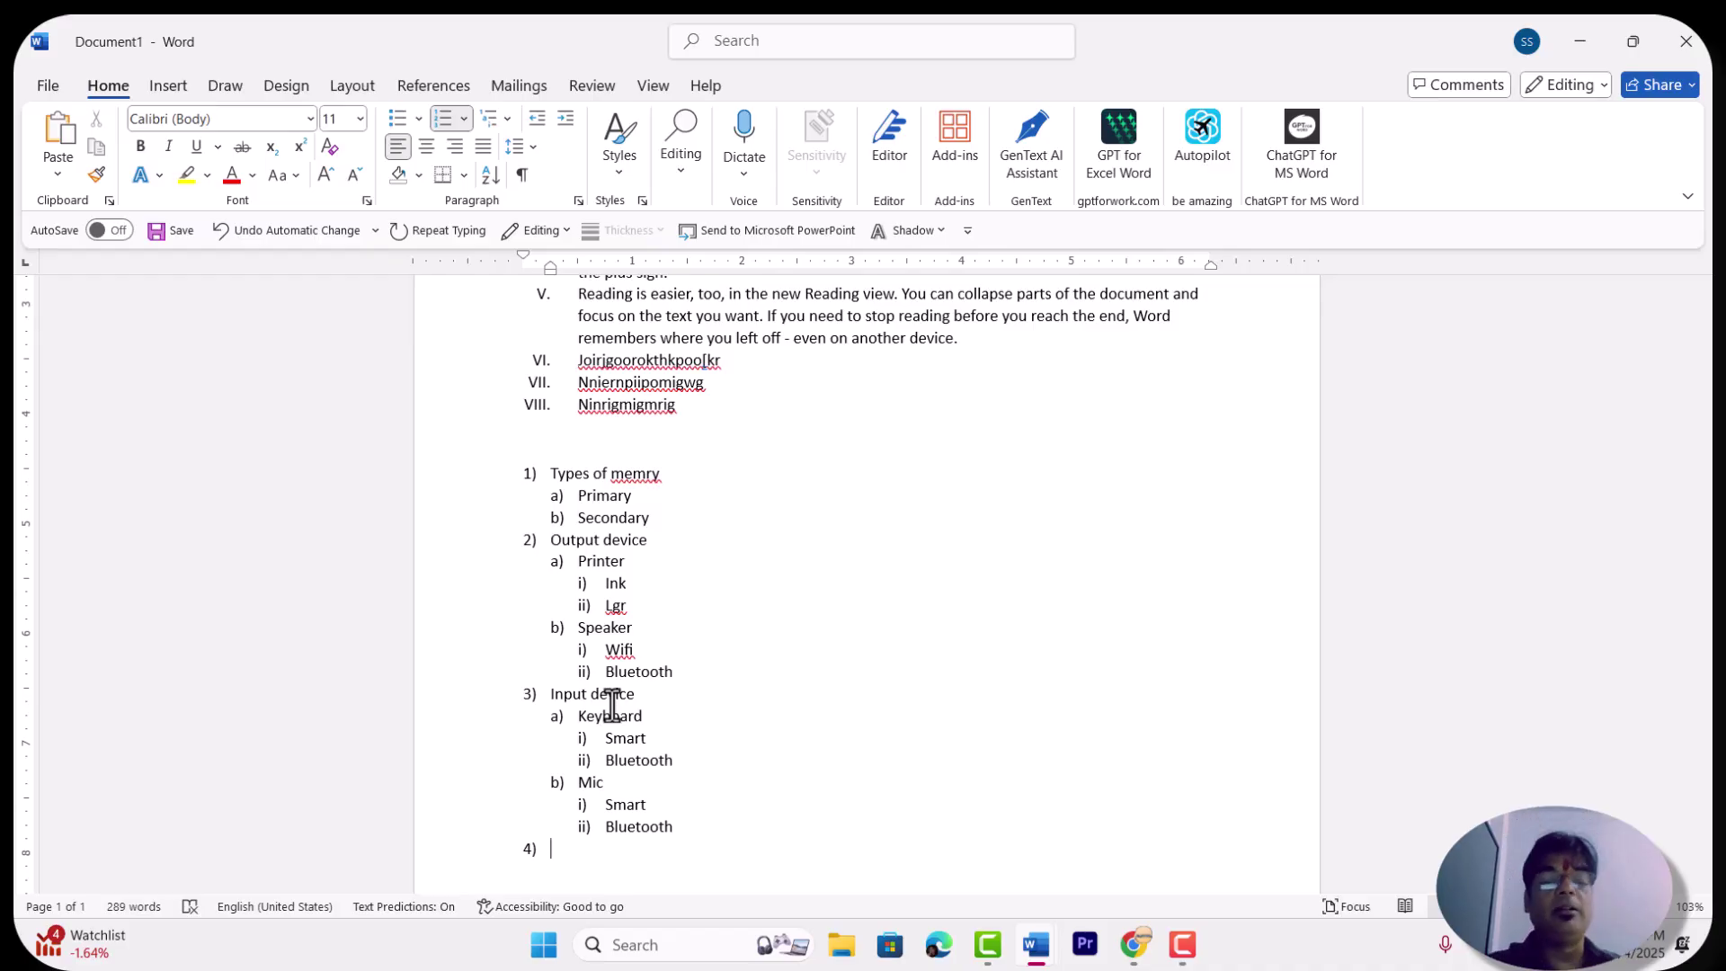
# Step: Insert an unnumbered blank line after Secondary and delete the stray empty line under Output device
pyautogui.click(662, 539)
pyautogui.press('Return')
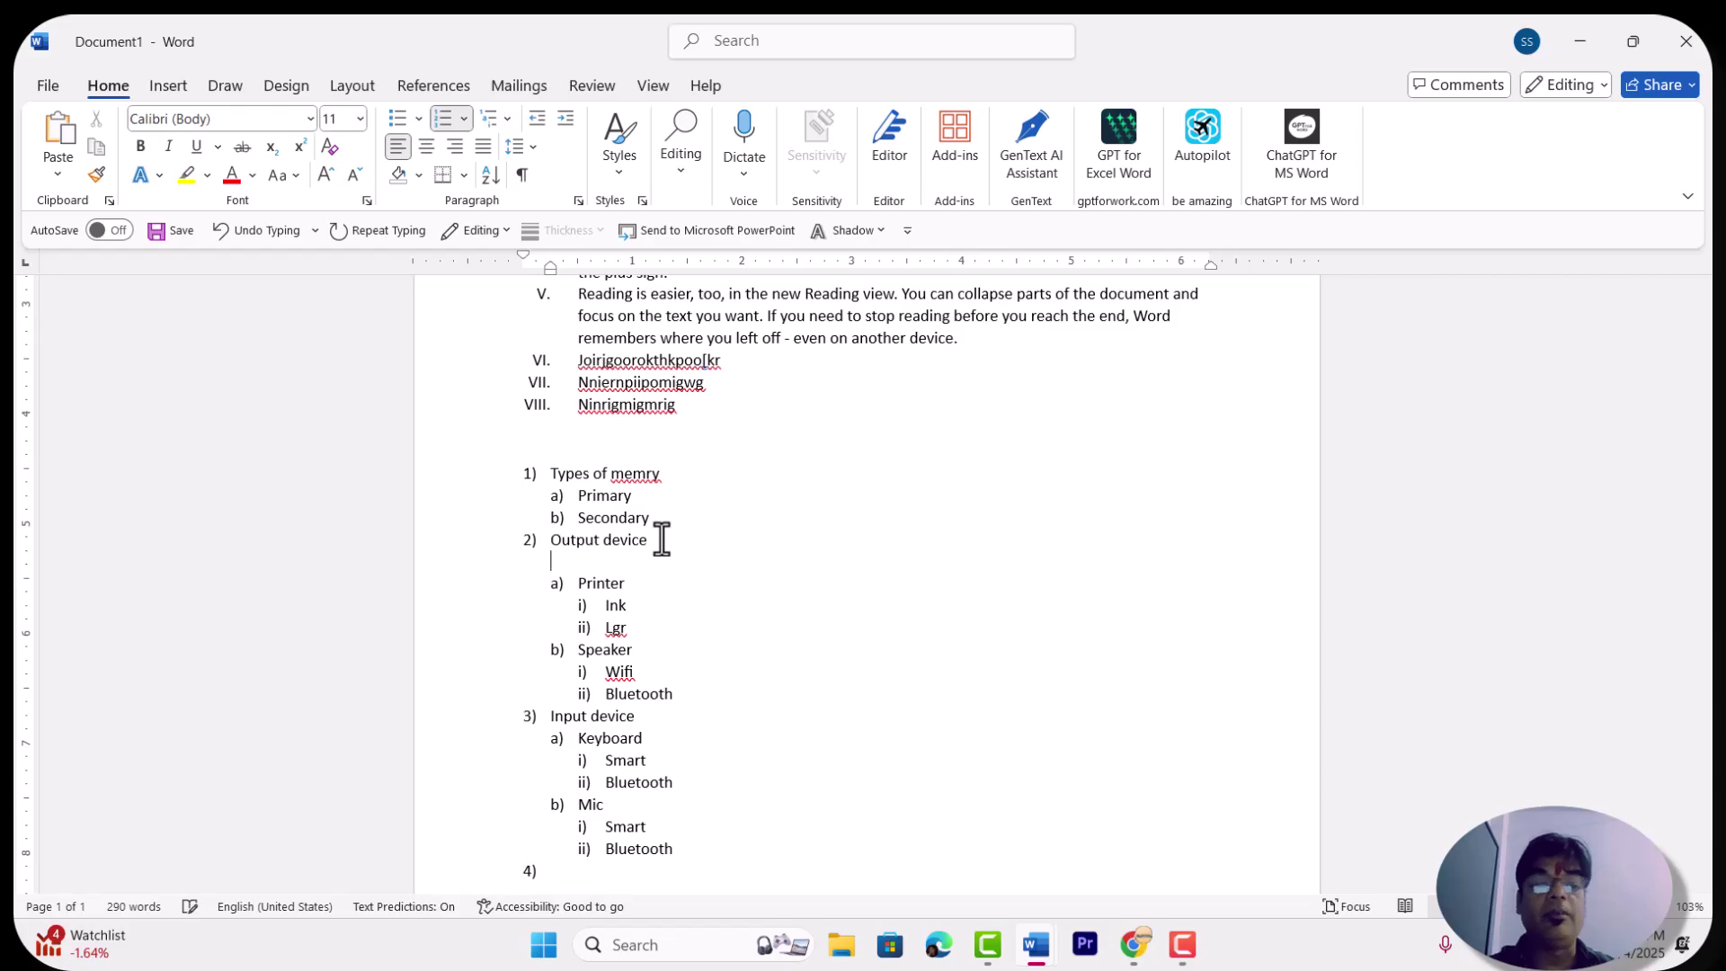
pyautogui.press('BackSpace')
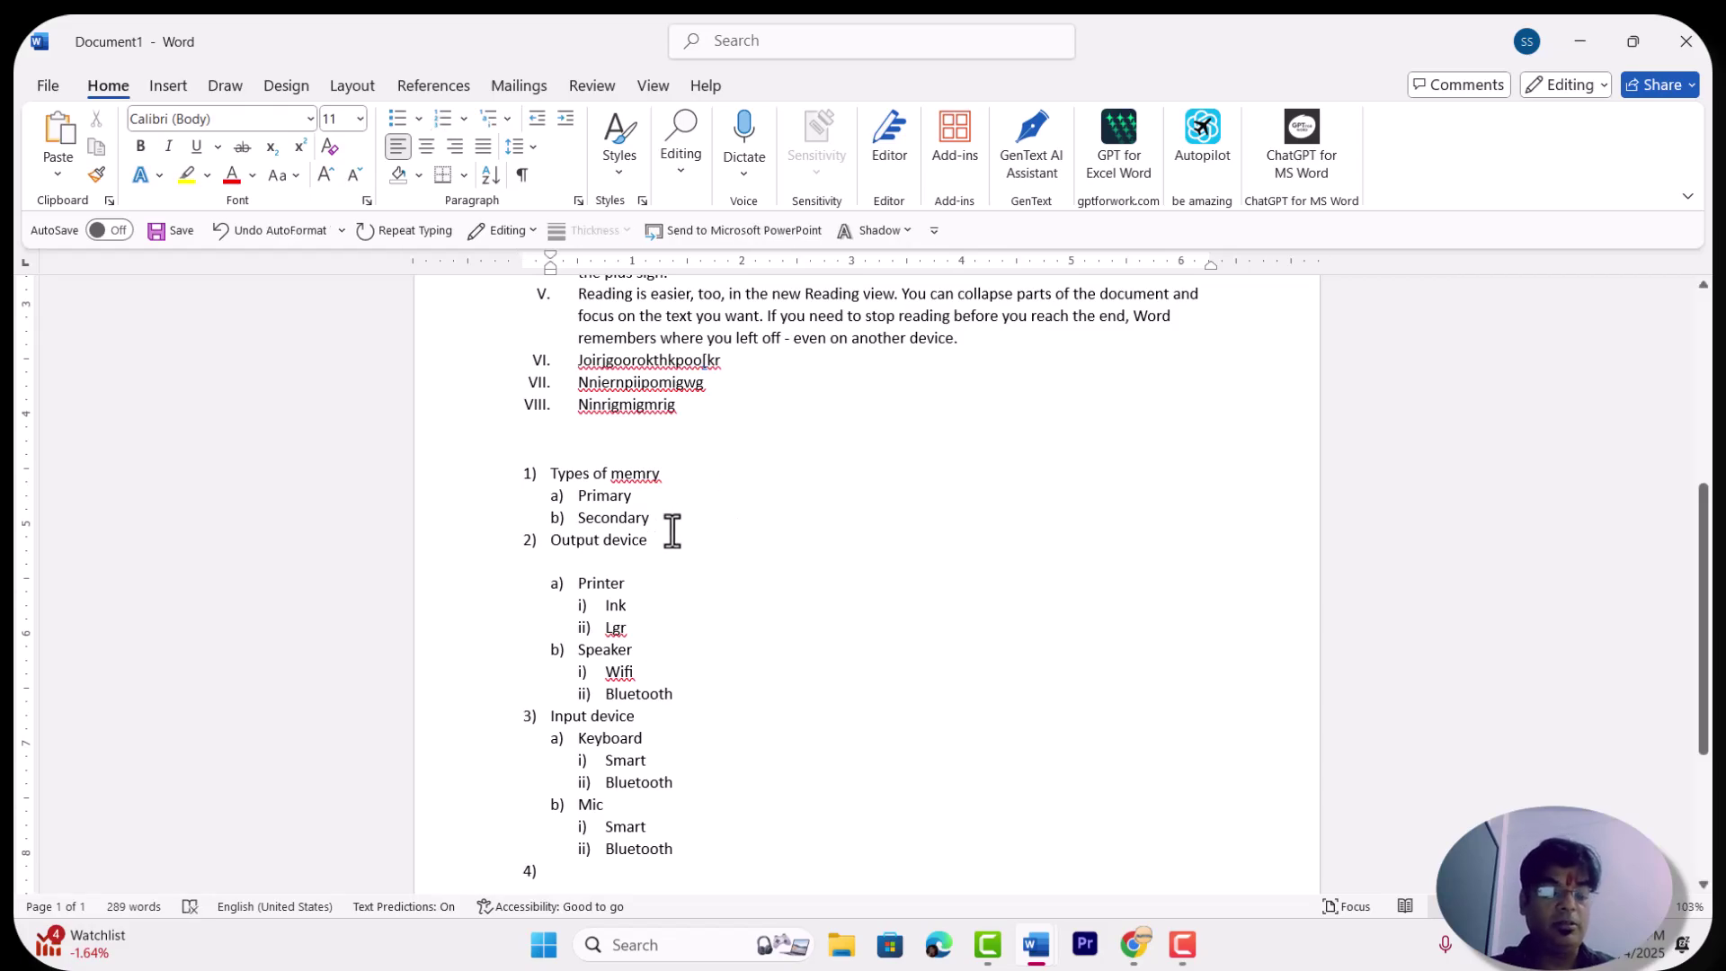
pyautogui.hotkey('ctrl', 'z')
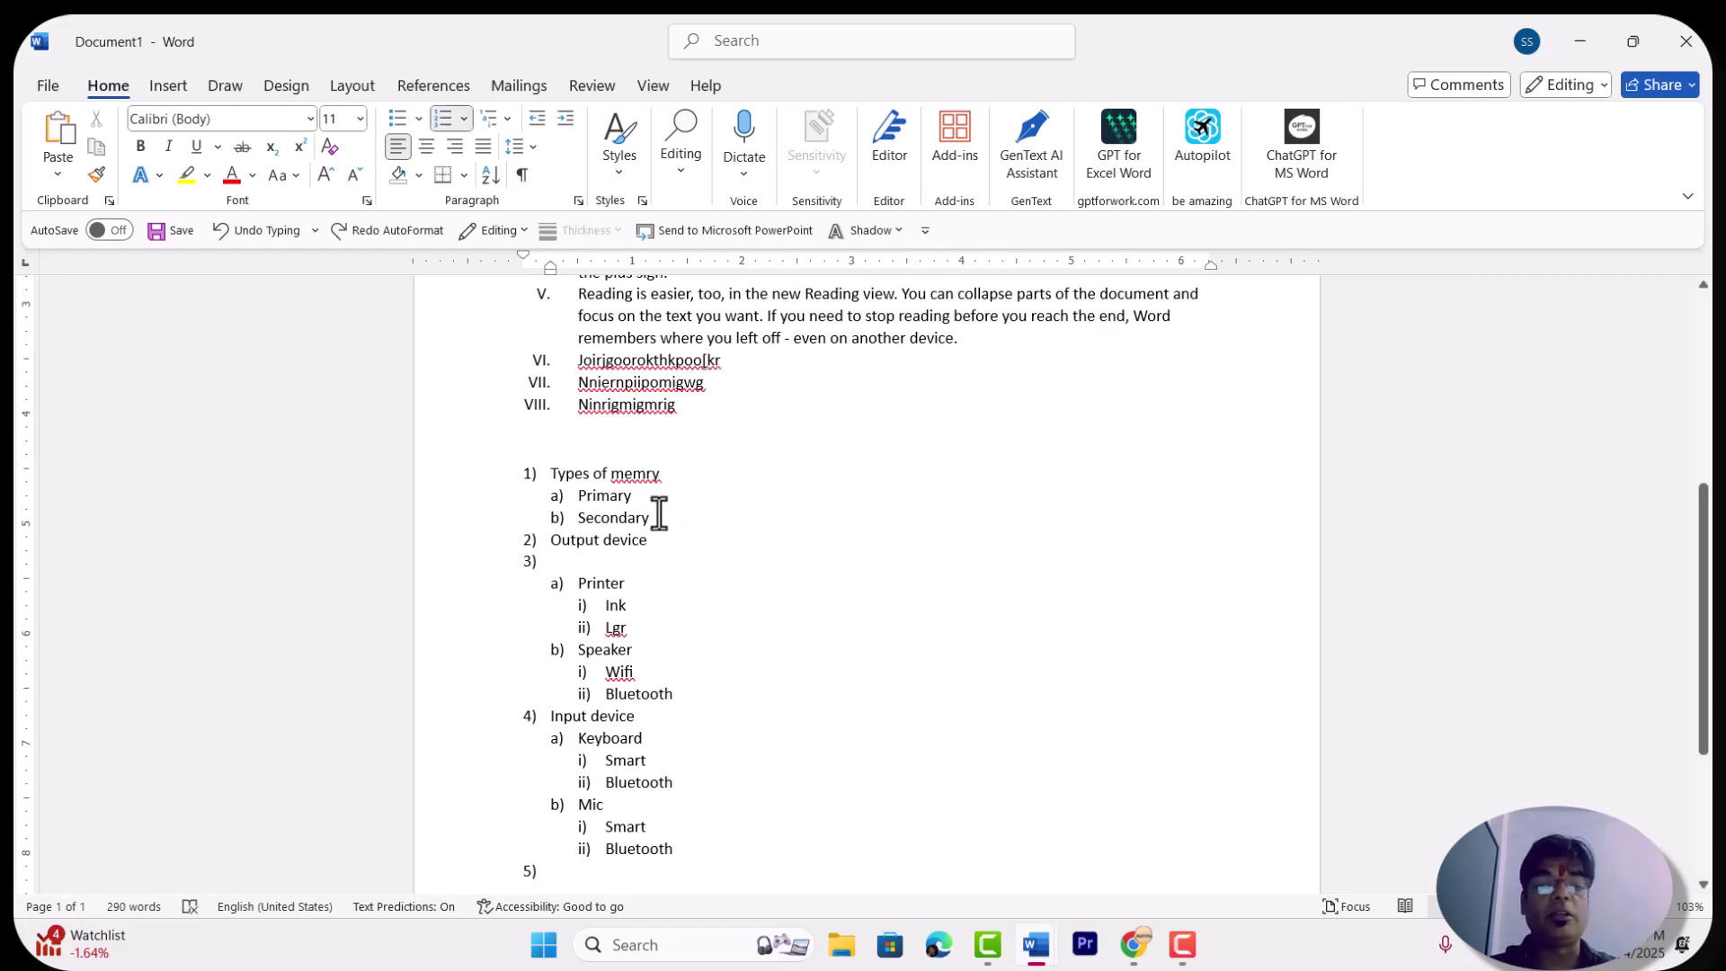
pyautogui.click(659, 517)
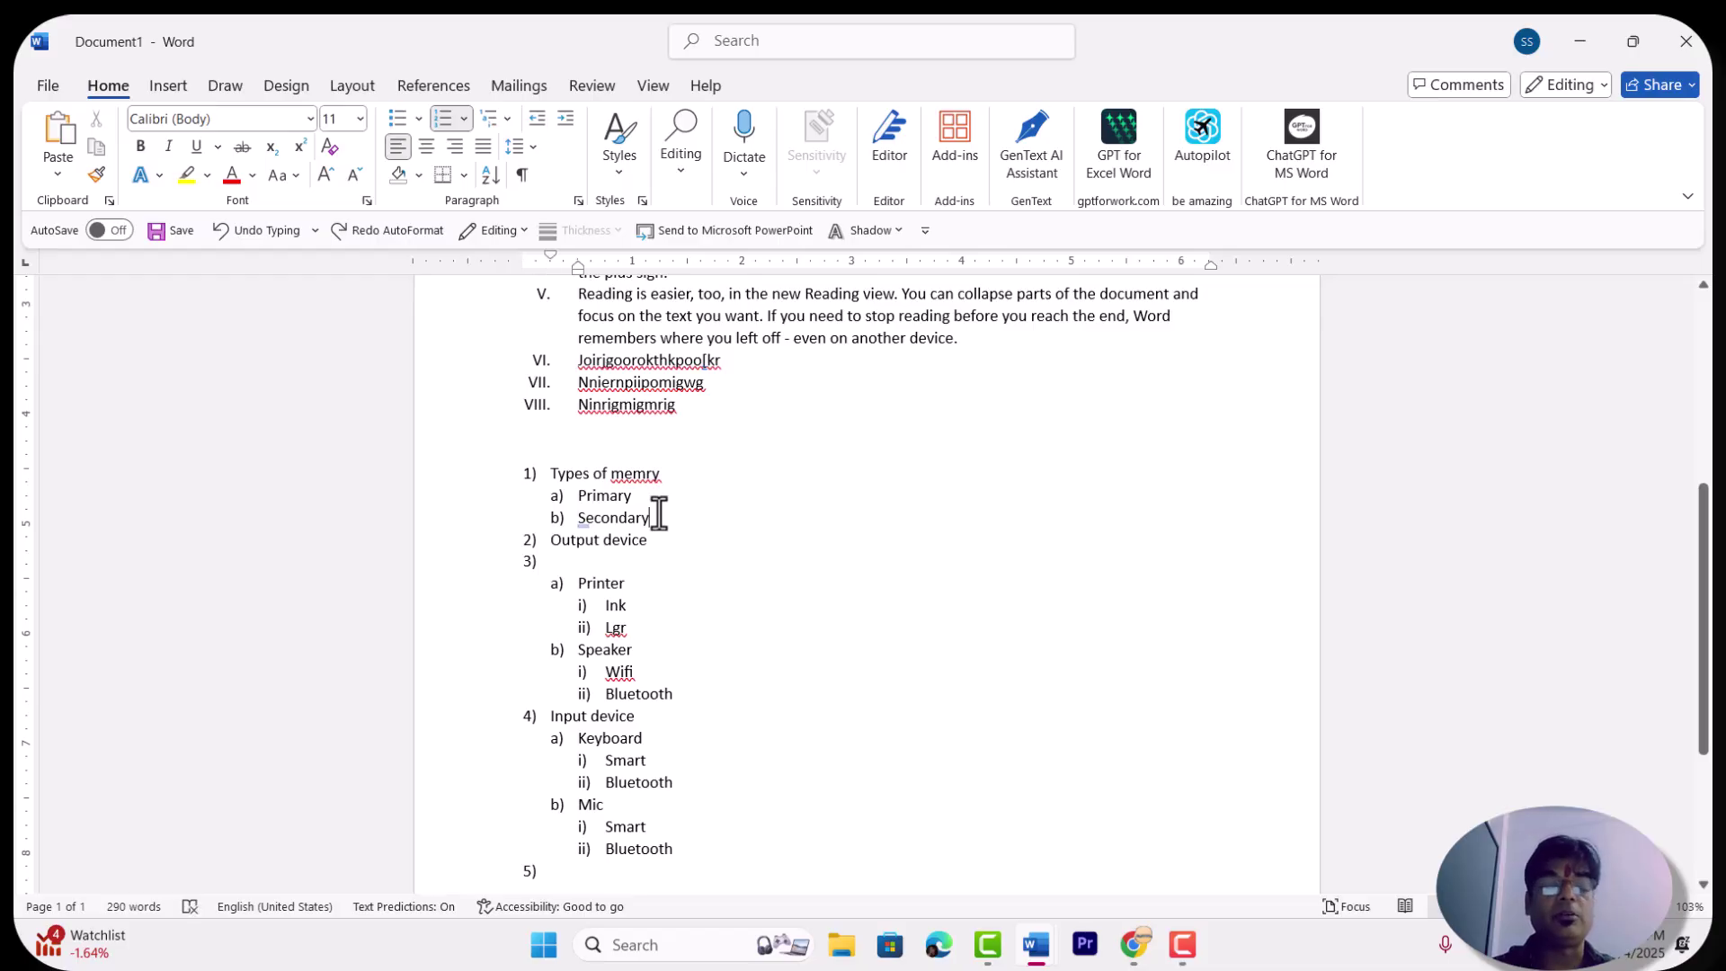
pyautogui.press('Return')
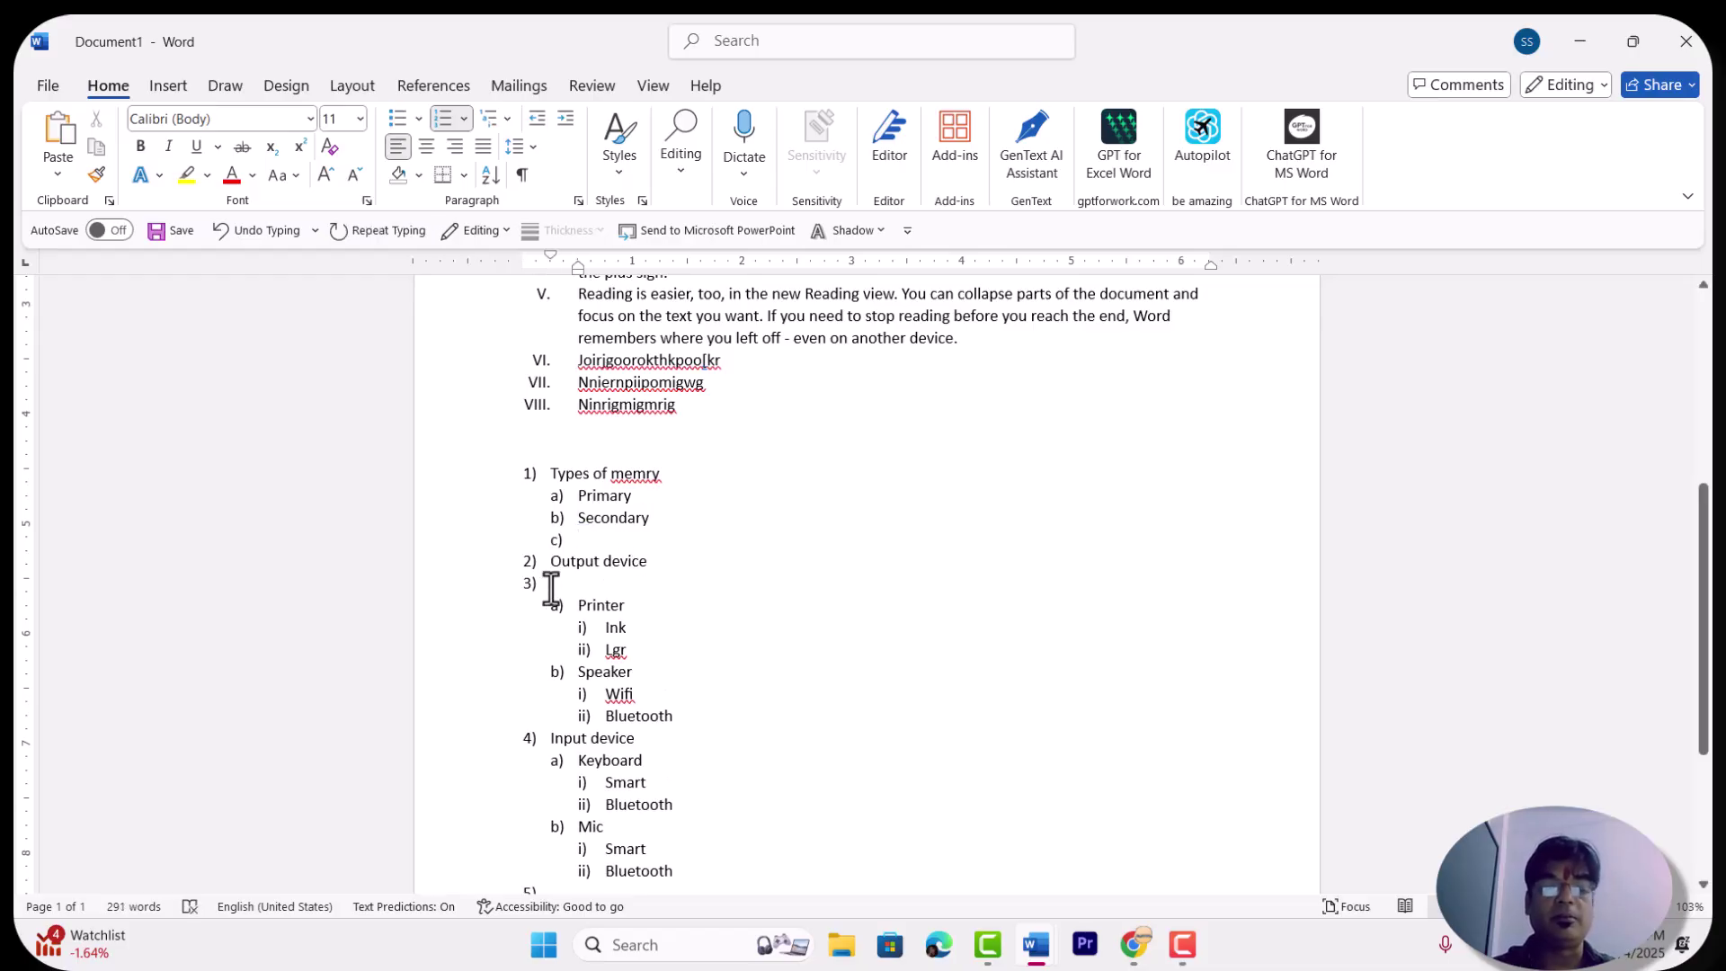
pyautogui.click(551, 587)
pyautogui.press('BackSpace')
pyautogui.press('BackSpace')
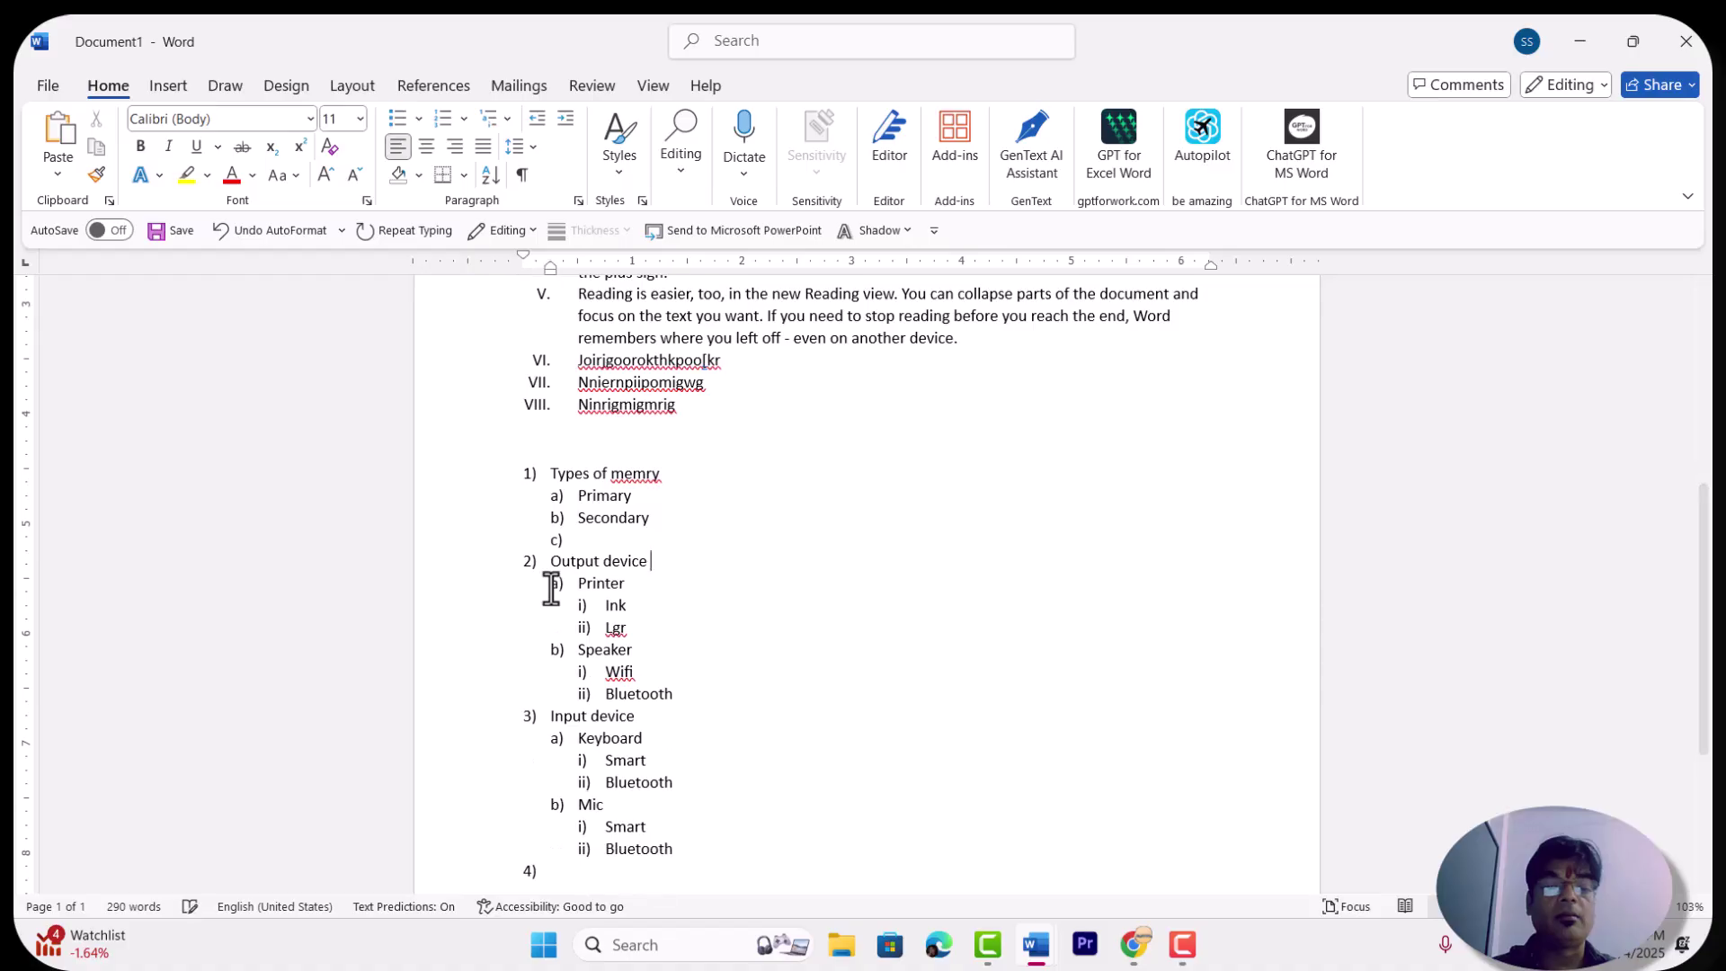
pyautogui.click(591, 536)
pyautogui.press('Return')
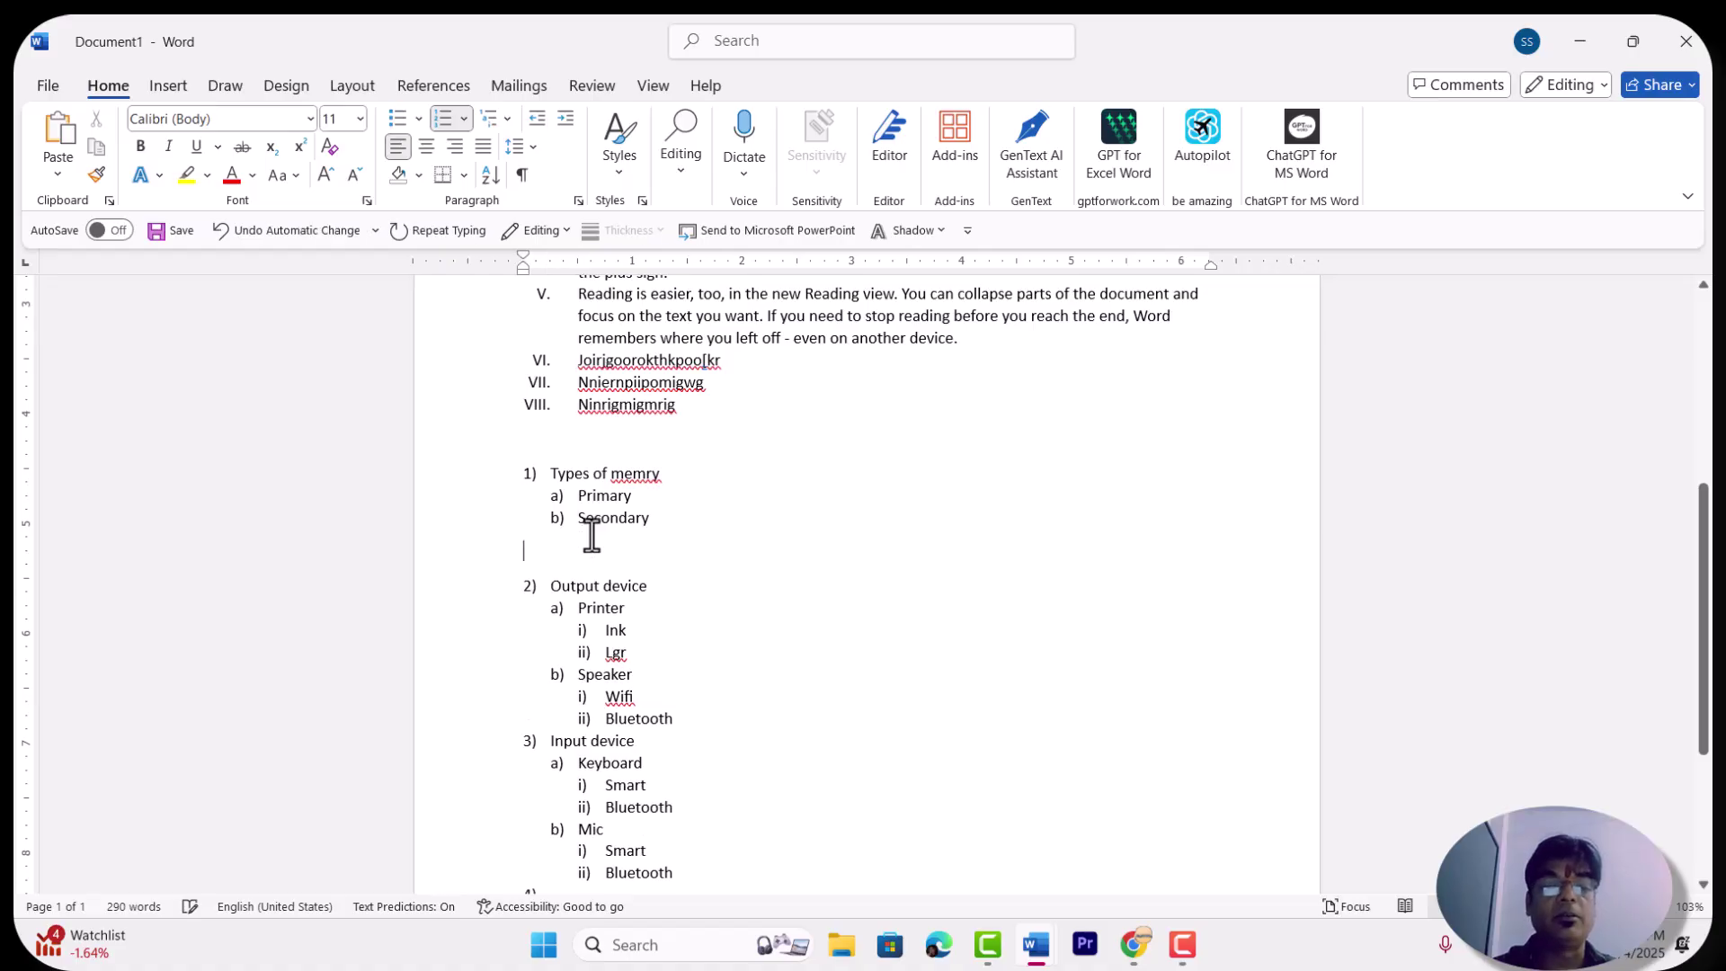
# Step: Add a blank unnumbered line after Speaker's Bluetooth, just before Input device
pyautogui.scroll(-2, 689, 668)
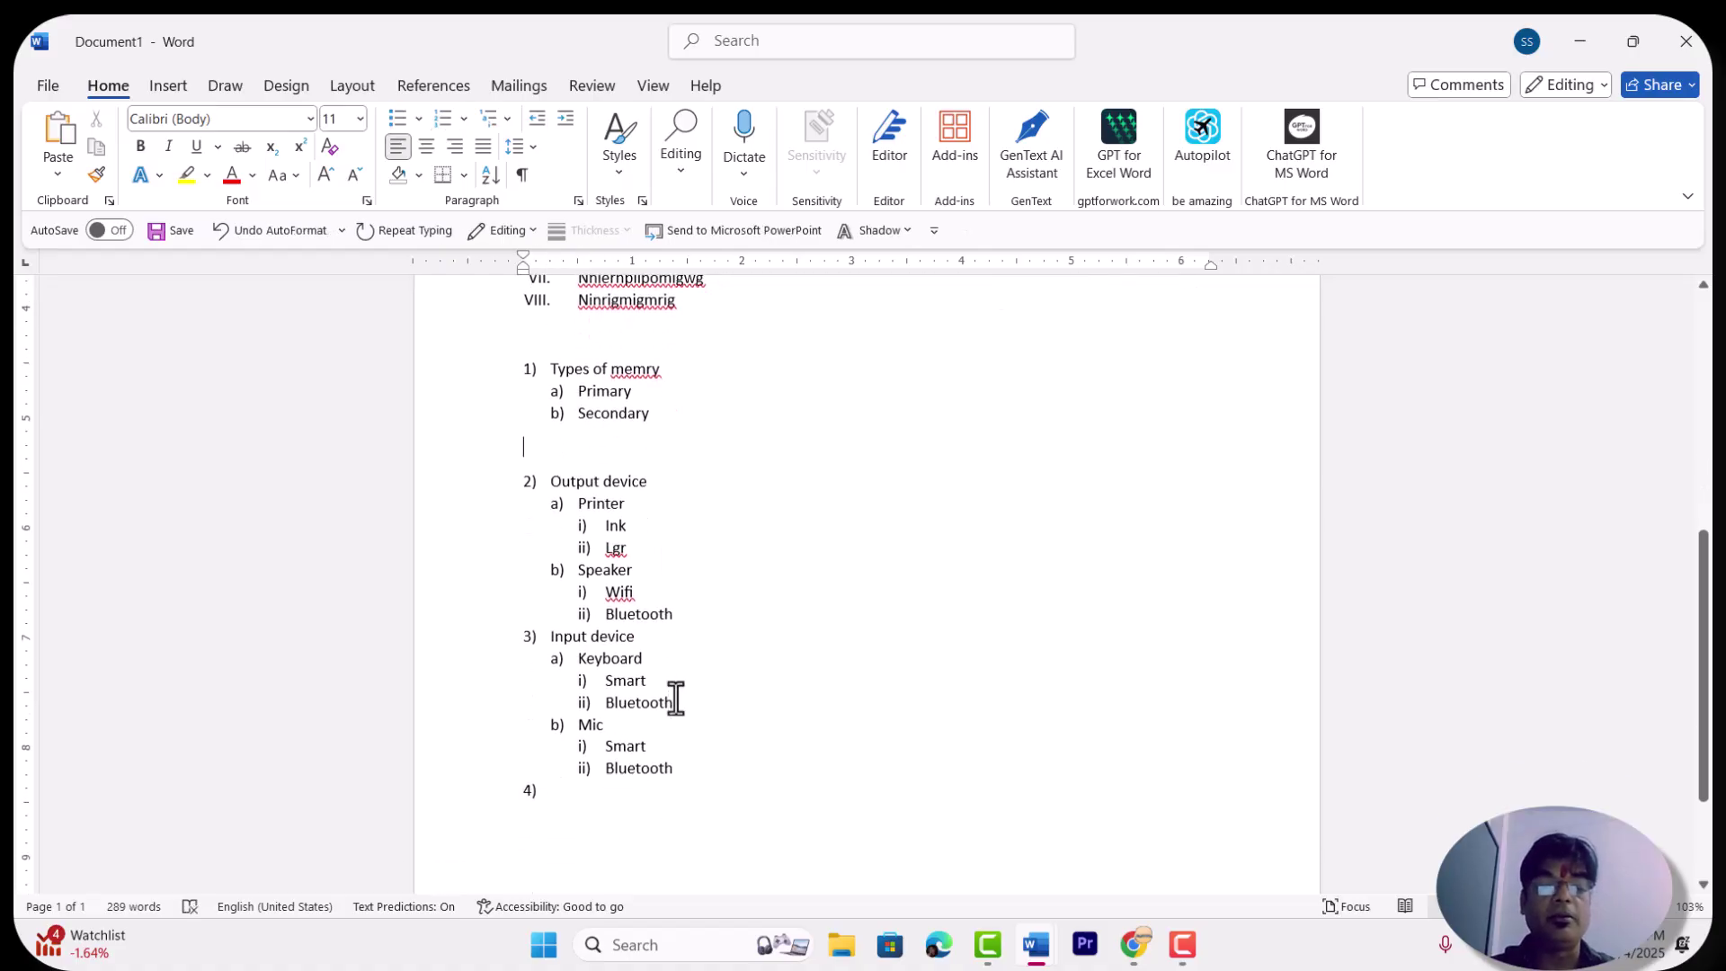
pyautogui.click(685, 616)
pyautogui.press('Return')
pyautogui.hotkey('shift', 'Tab')
pyautogui.hotkey('shift', 'Tab')
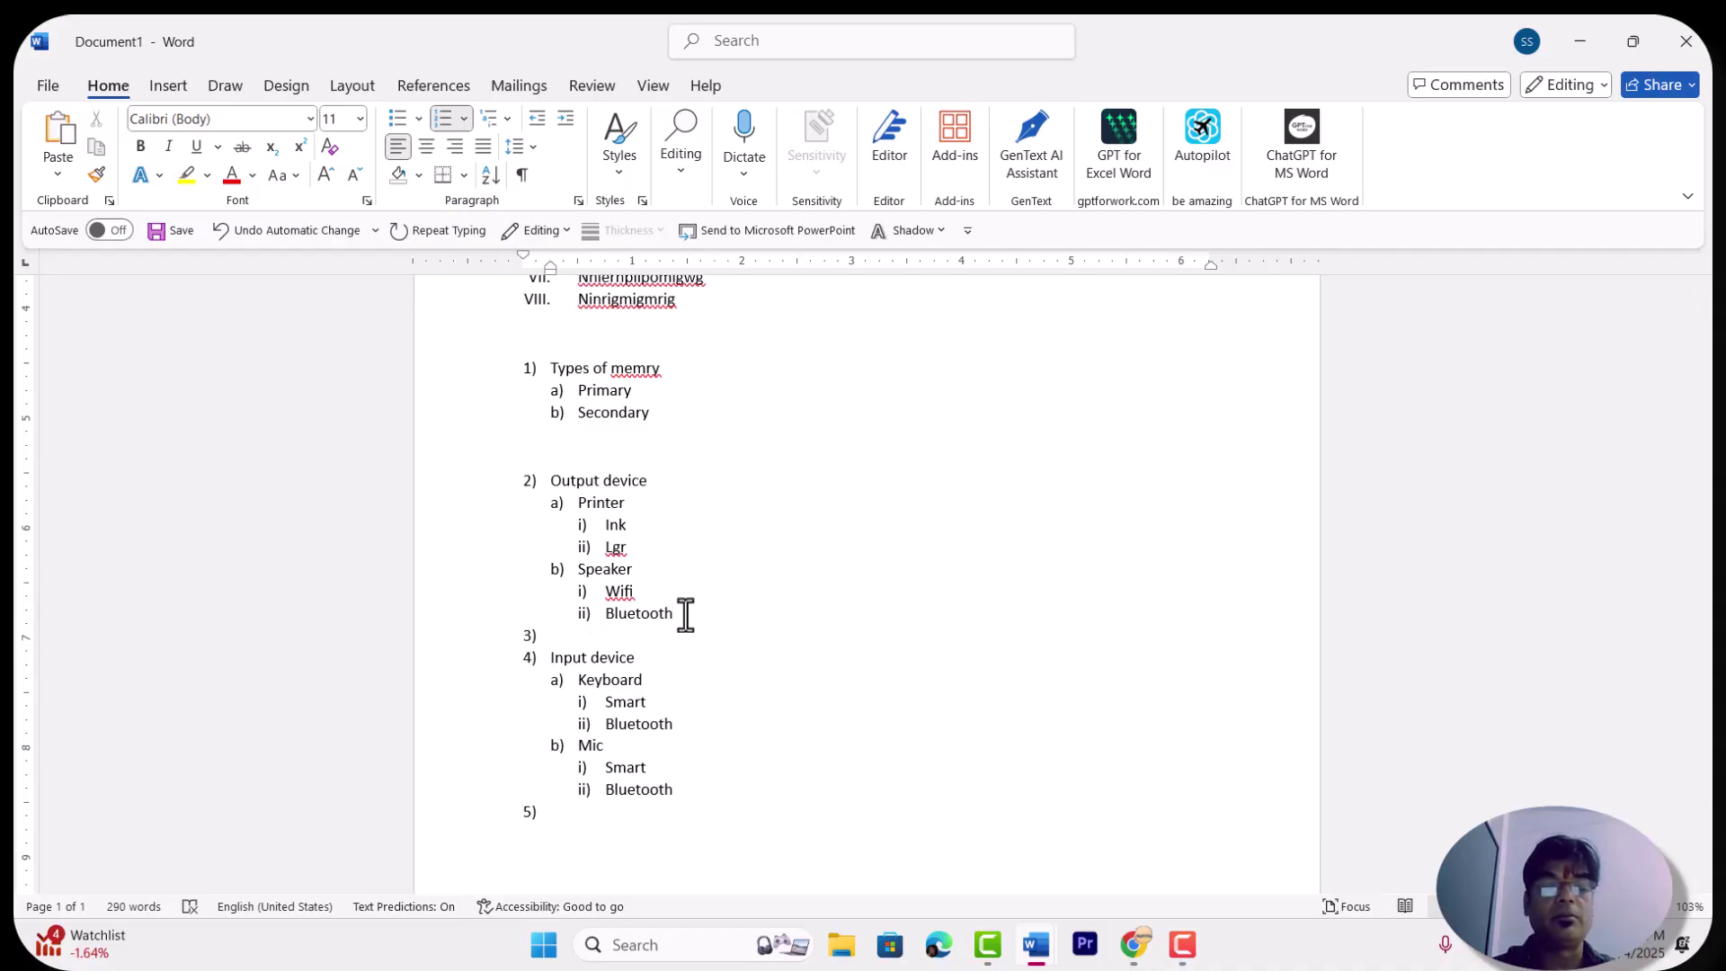
pyautogui.press('Return')
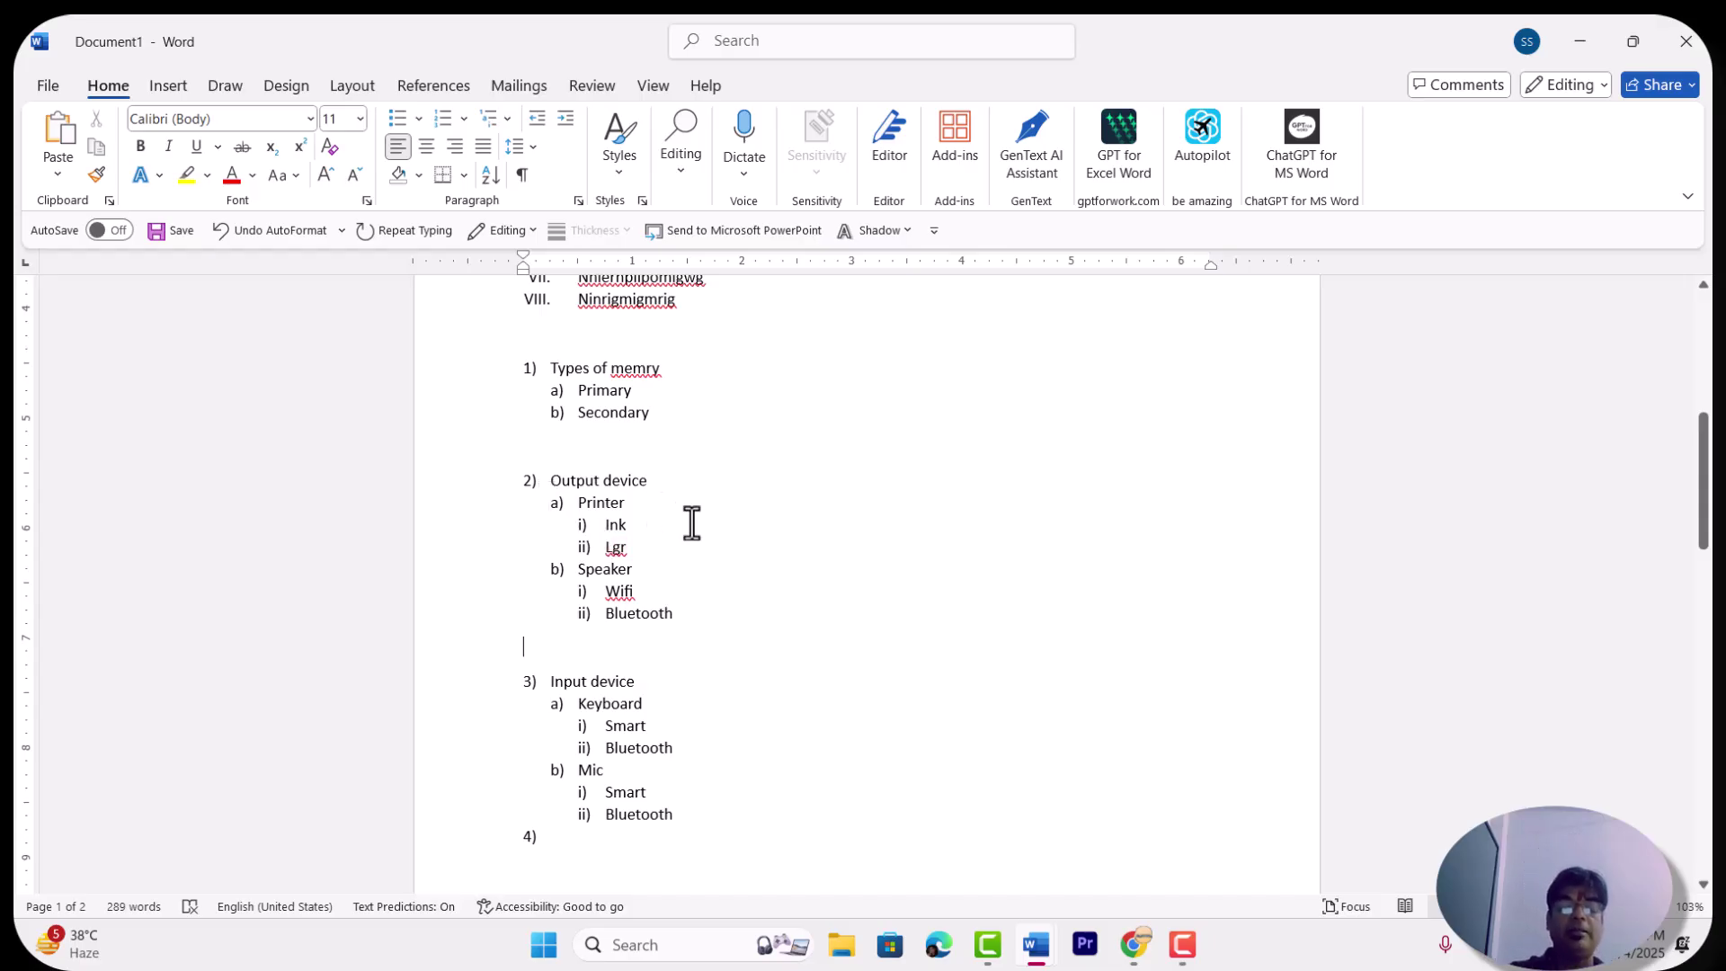
# Step: Browse the Multilevel List, Bullets and Numbering galleries and close them without applying a style
pyautogui.click(504, 122)
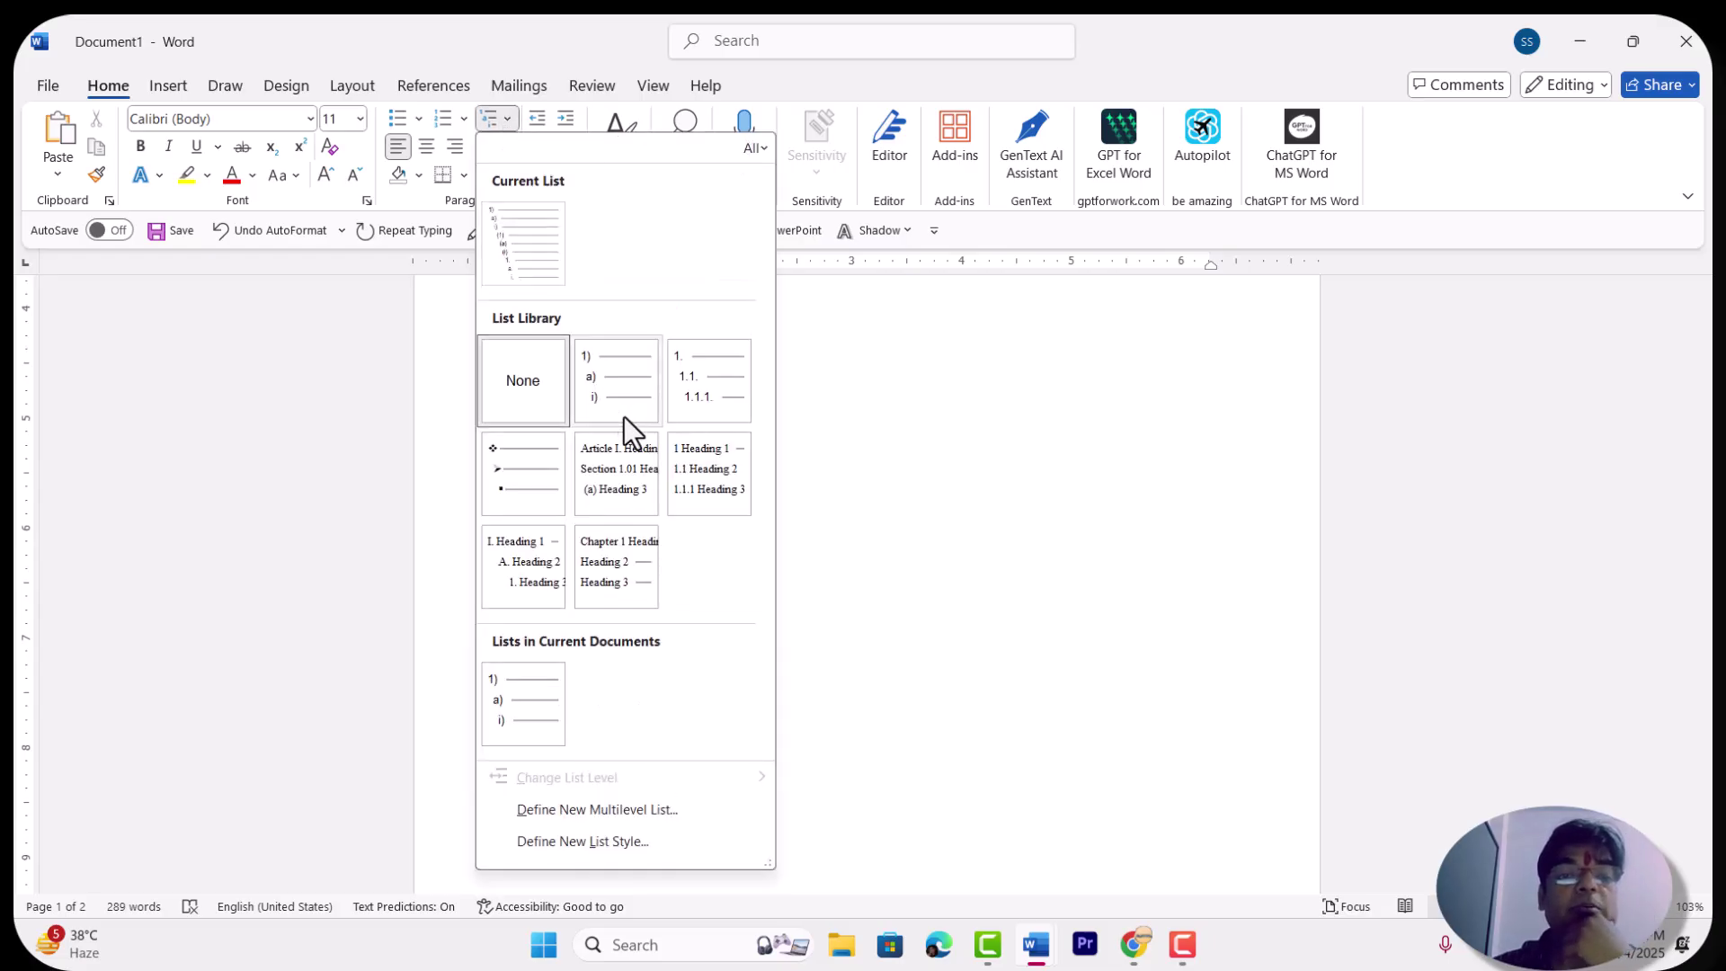
pyautogui.click(877, 559)
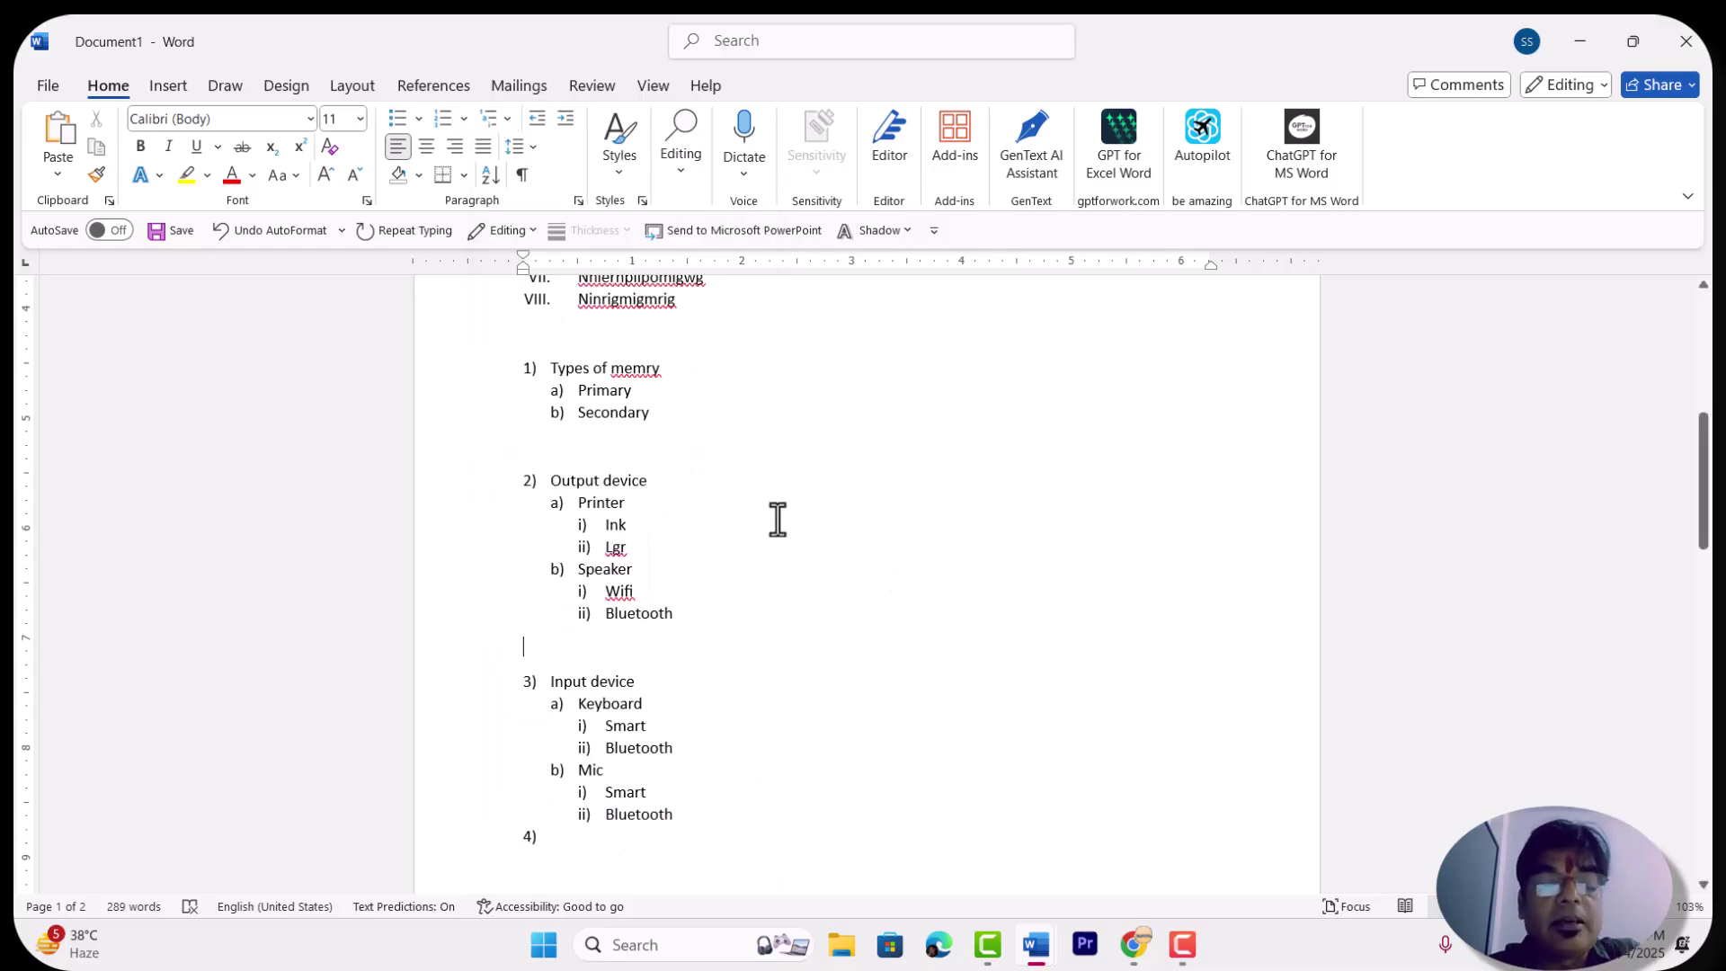
pyautogui.scroll(-1, 707, 656)
pyautogui.scroll(1, 707, 657)
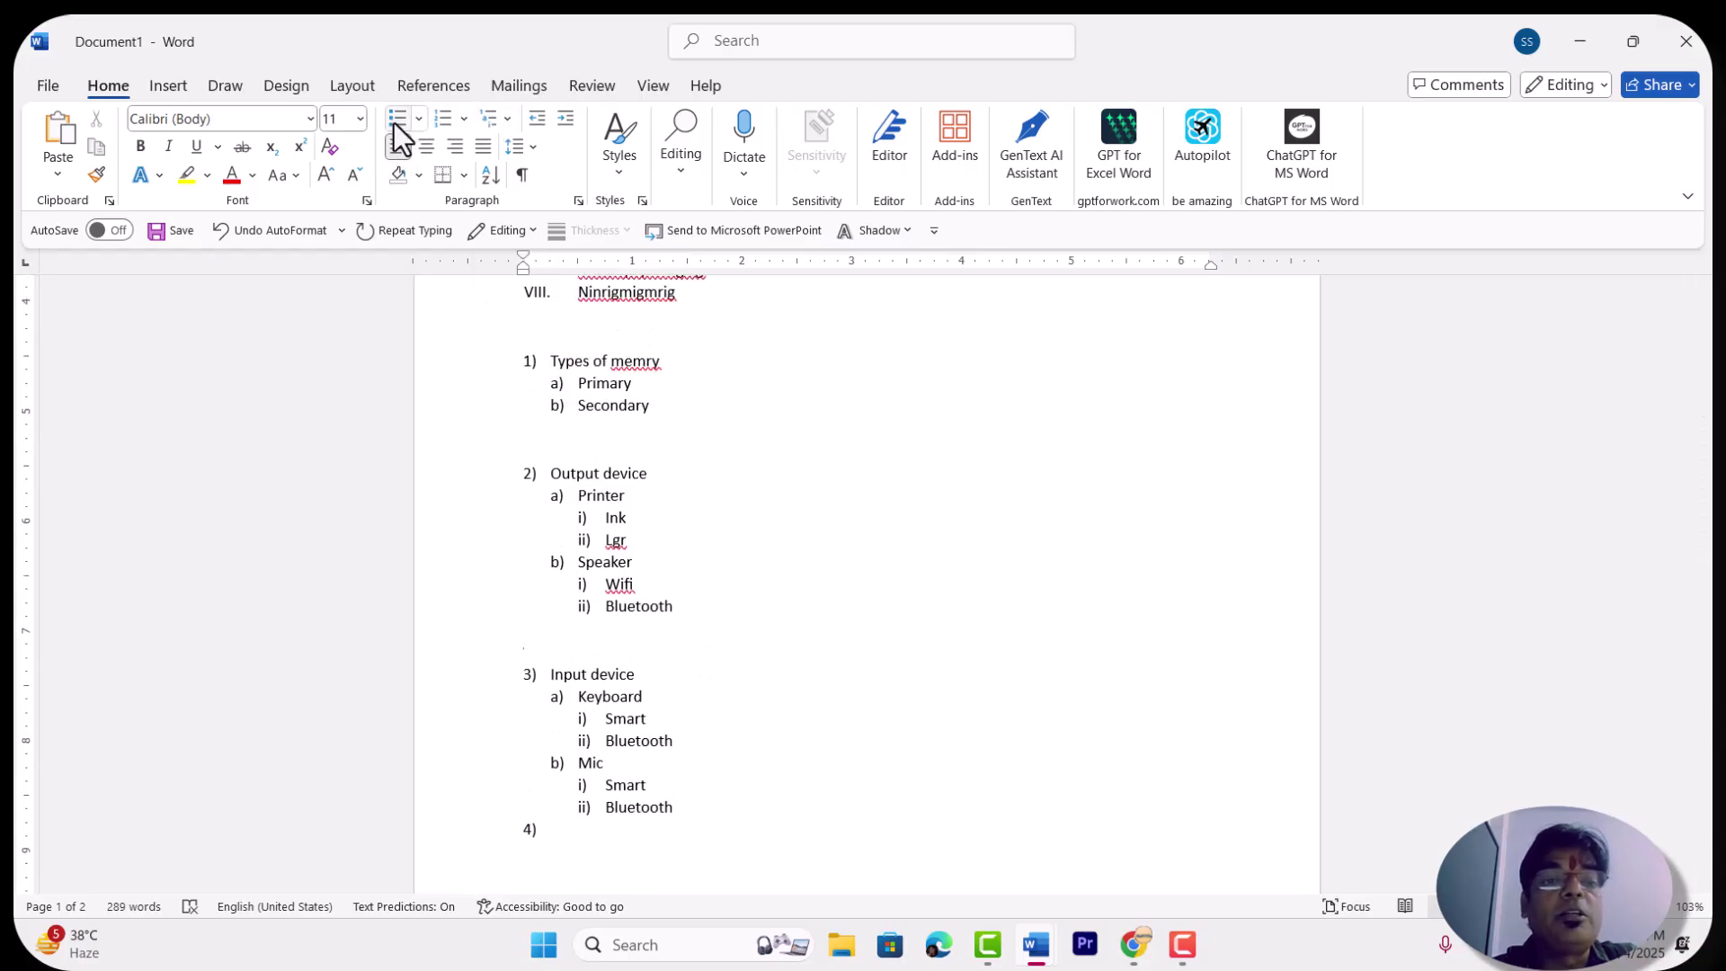
pyautogui.click(418, 117)
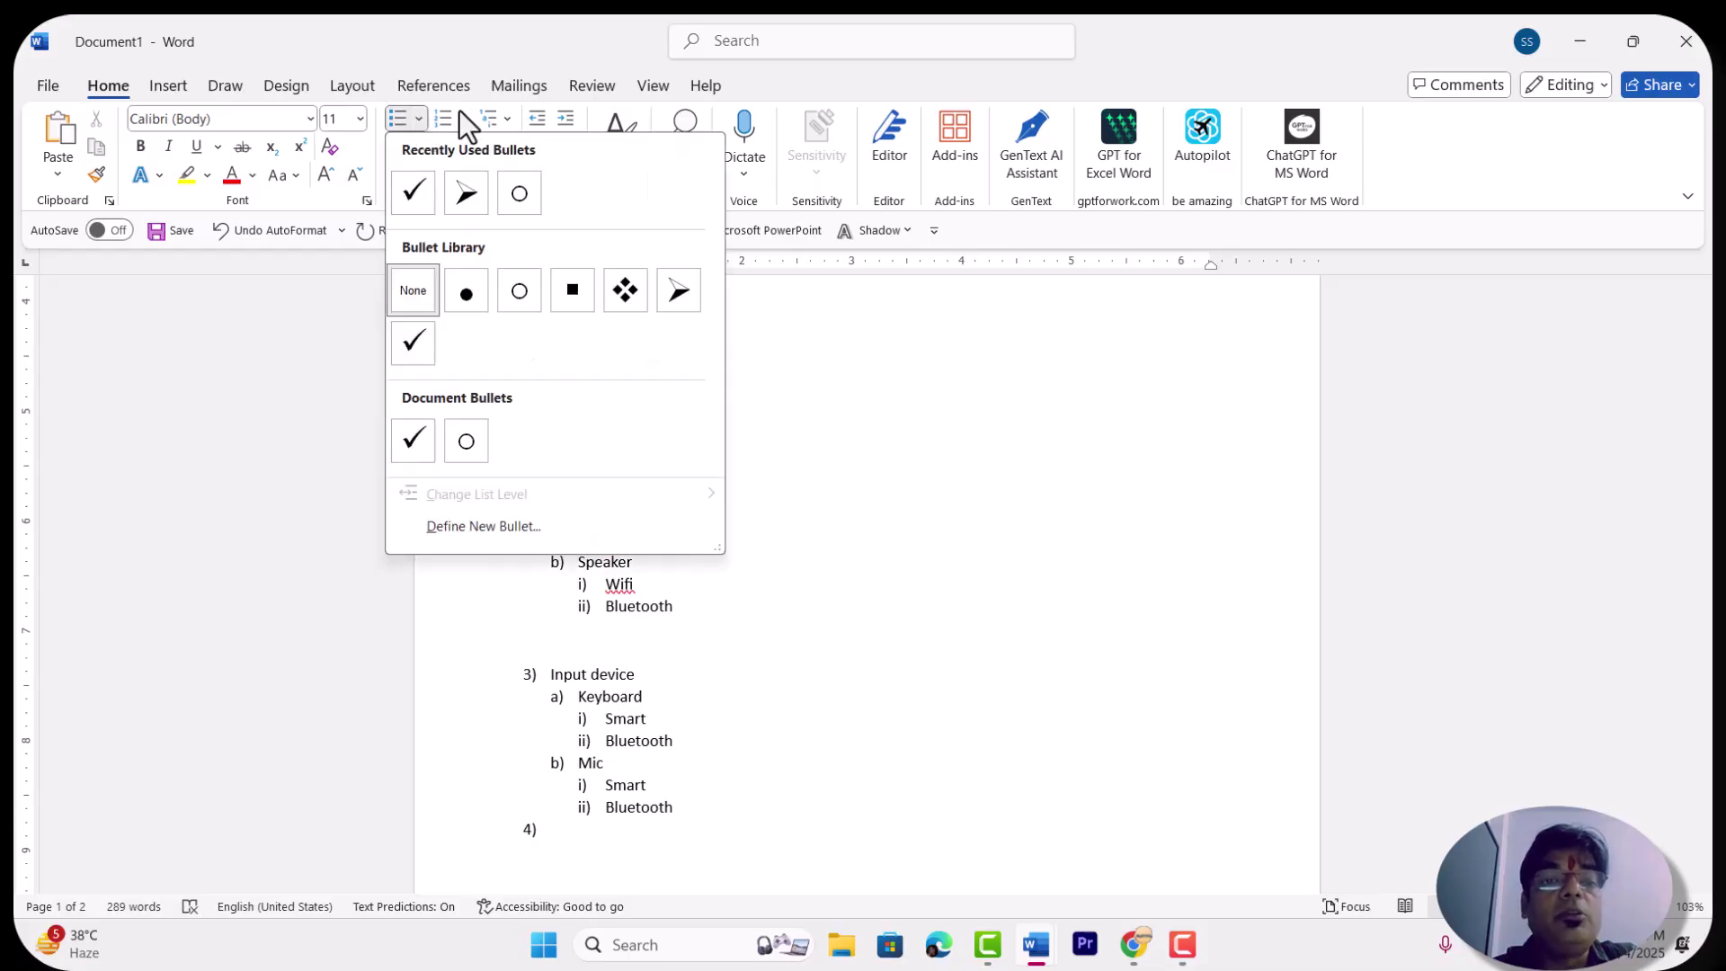
pyautogui.click(463, 111)
pyautogui.click(464, 112)
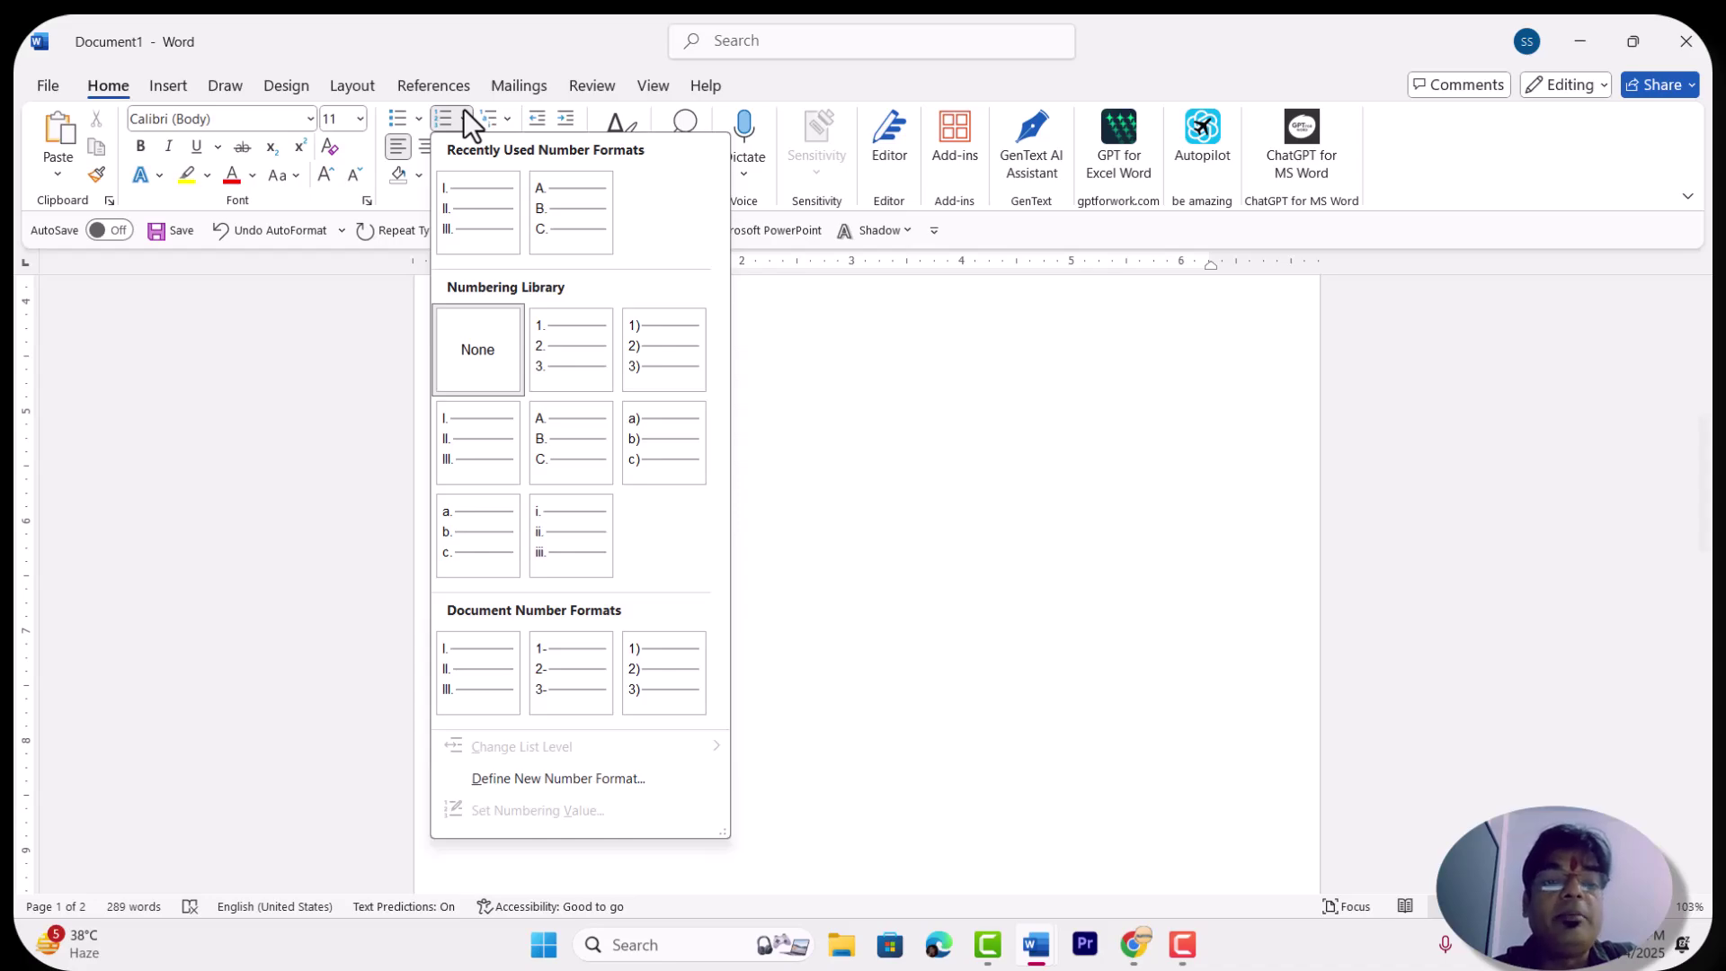
pyautogui.click(504, 110)
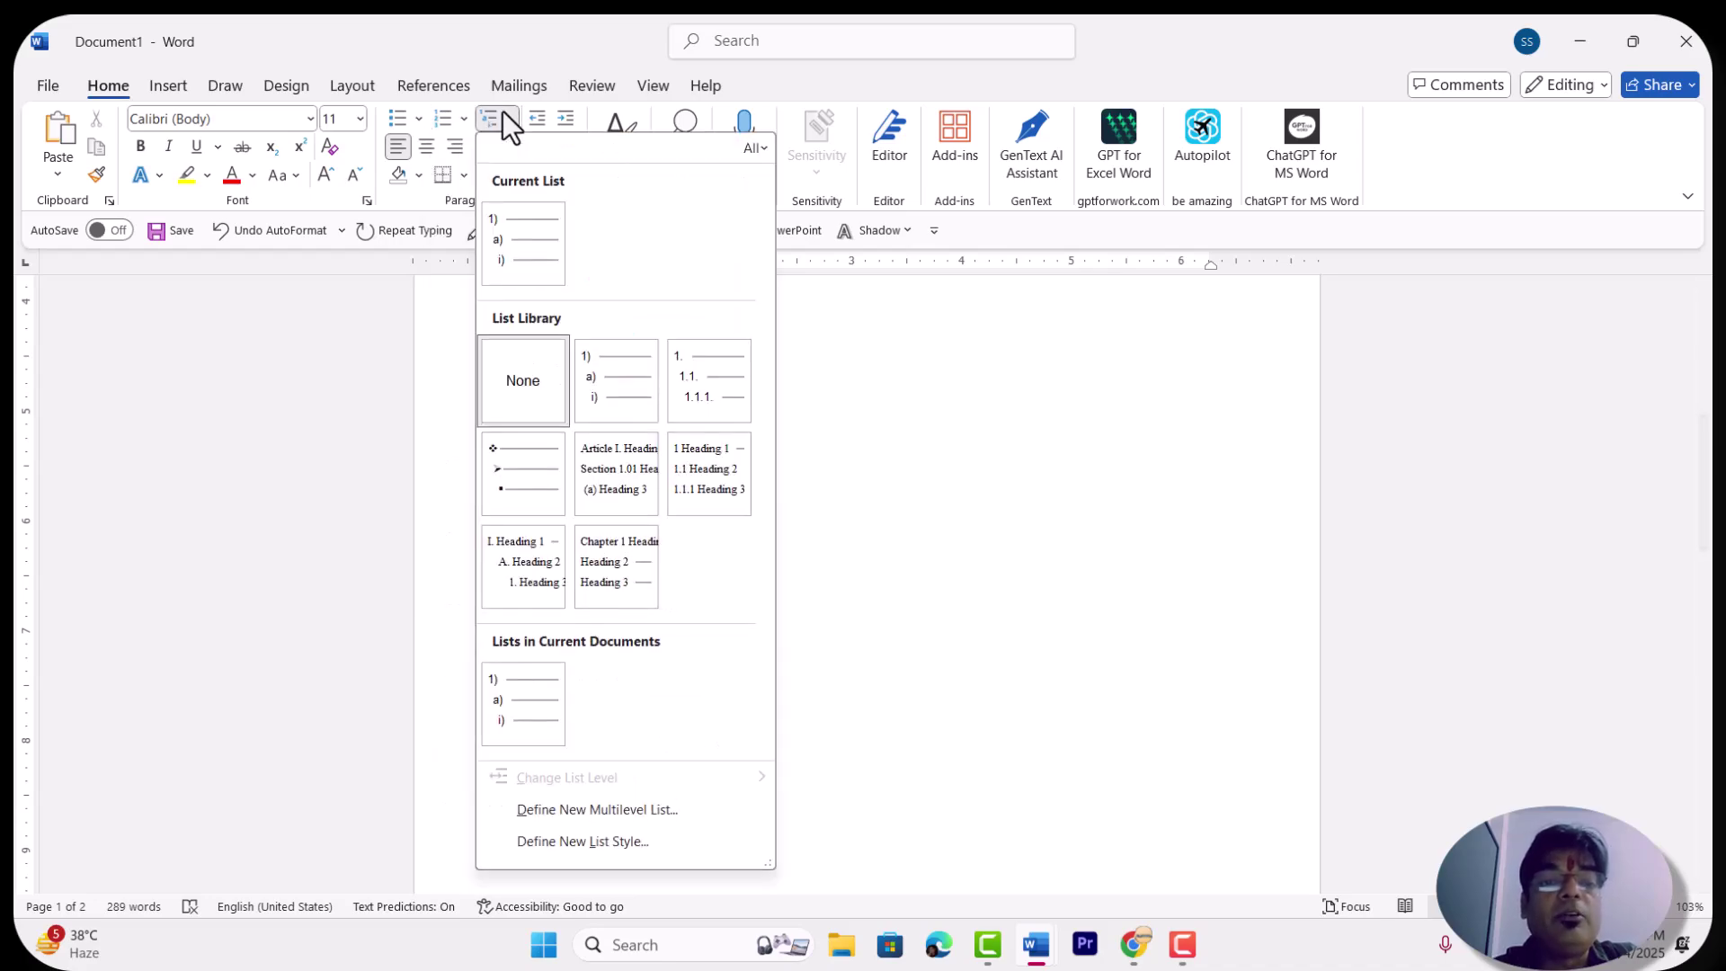
pyautogui.moveTo(601, 354)
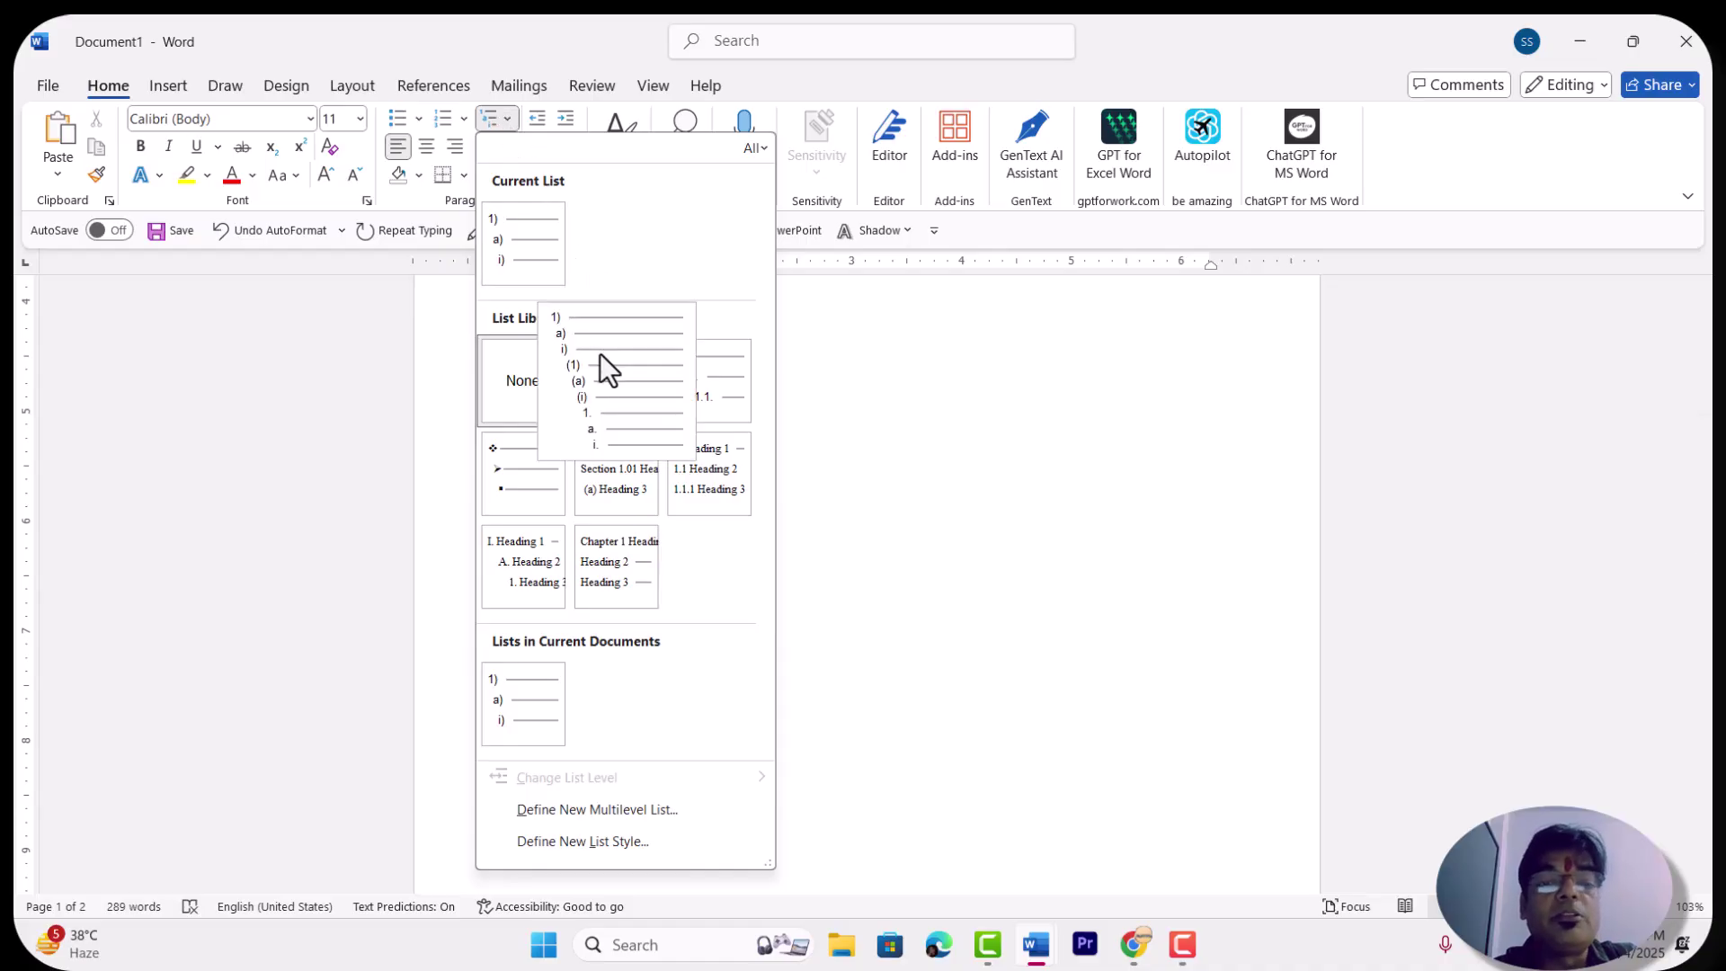
pyautogui.click(893, 429)
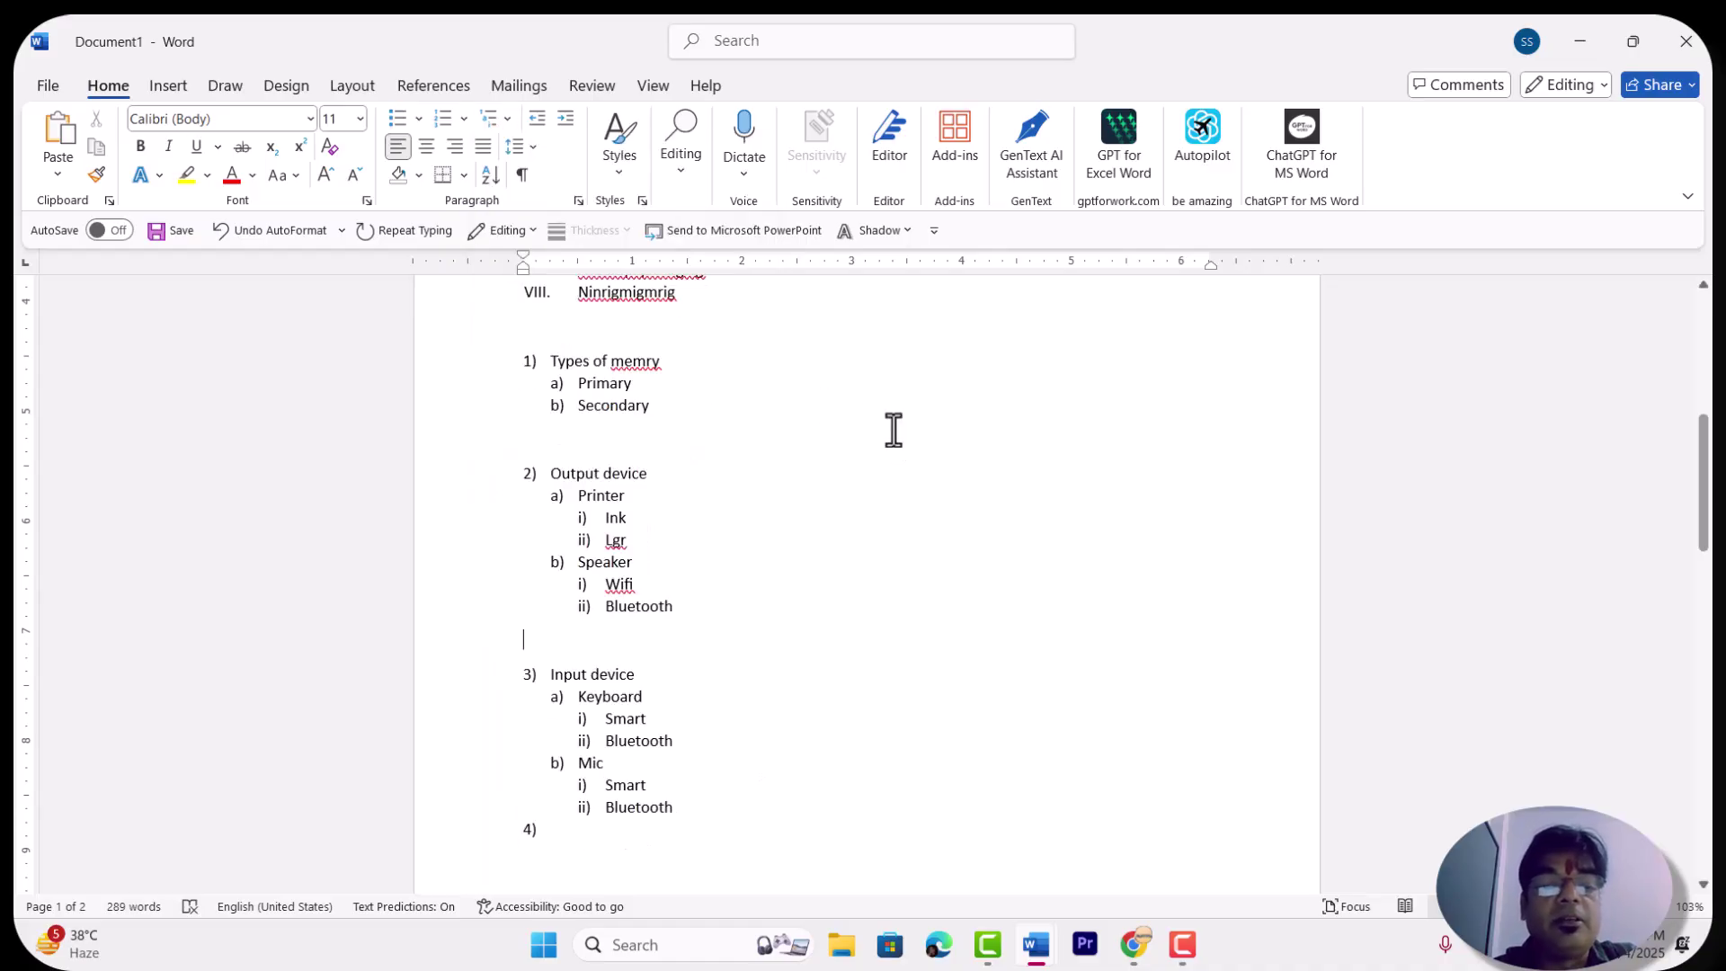